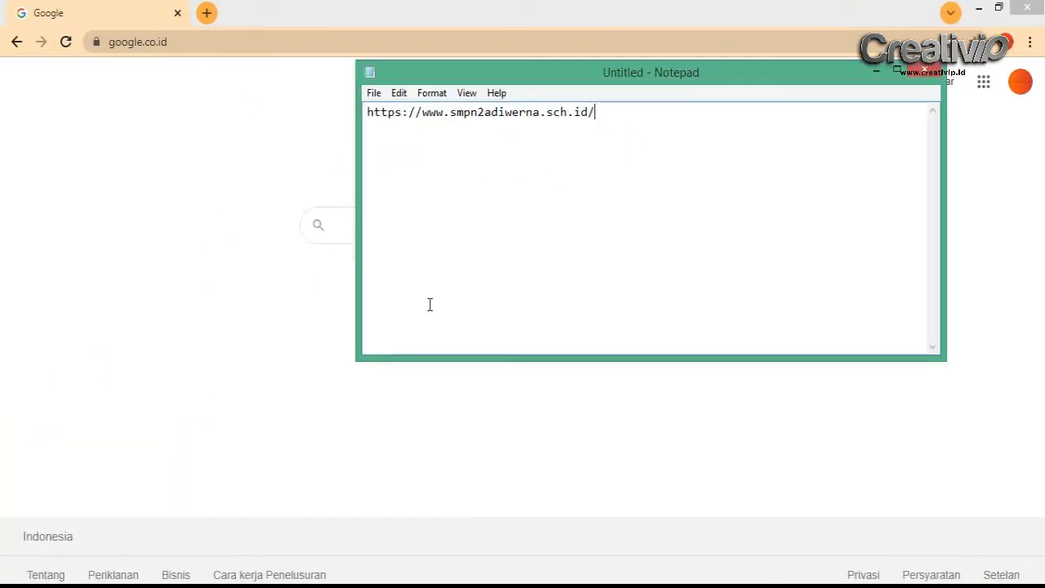
left_click_drag(594, 112, 365, 111)
right_click(380, 107)
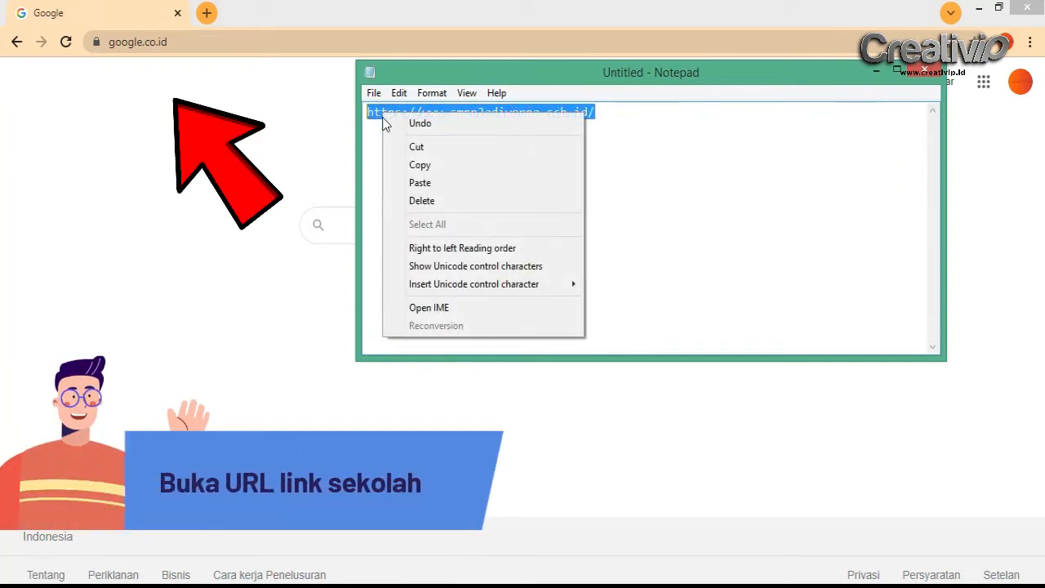
left_click(412, 168)
left_click(242, 144)
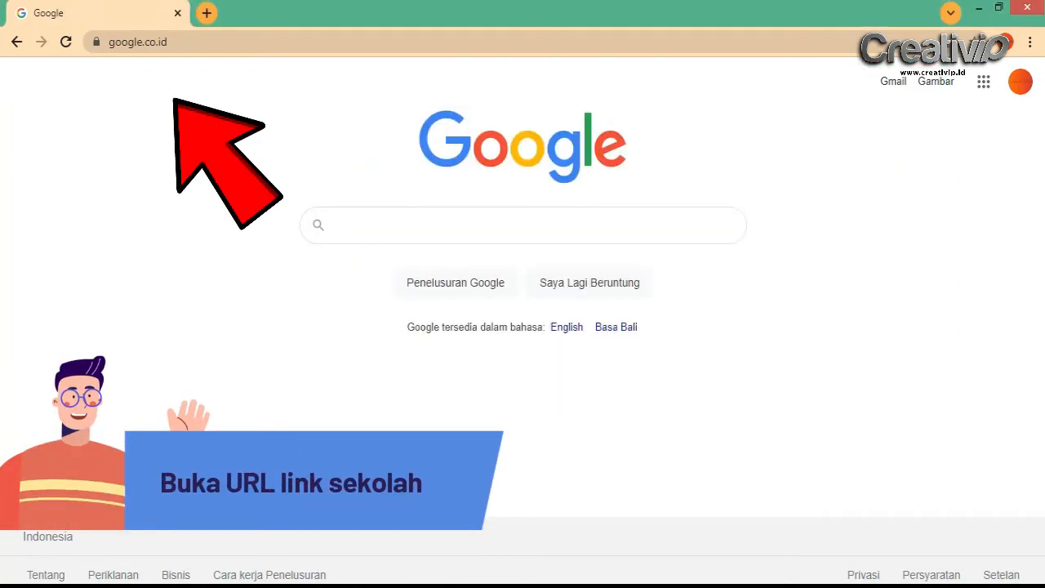
Paste the copied address into Chrome's address bar and load smpn2adiwerna.sch.id
left_click(175, 44)
right_click(155, 43)
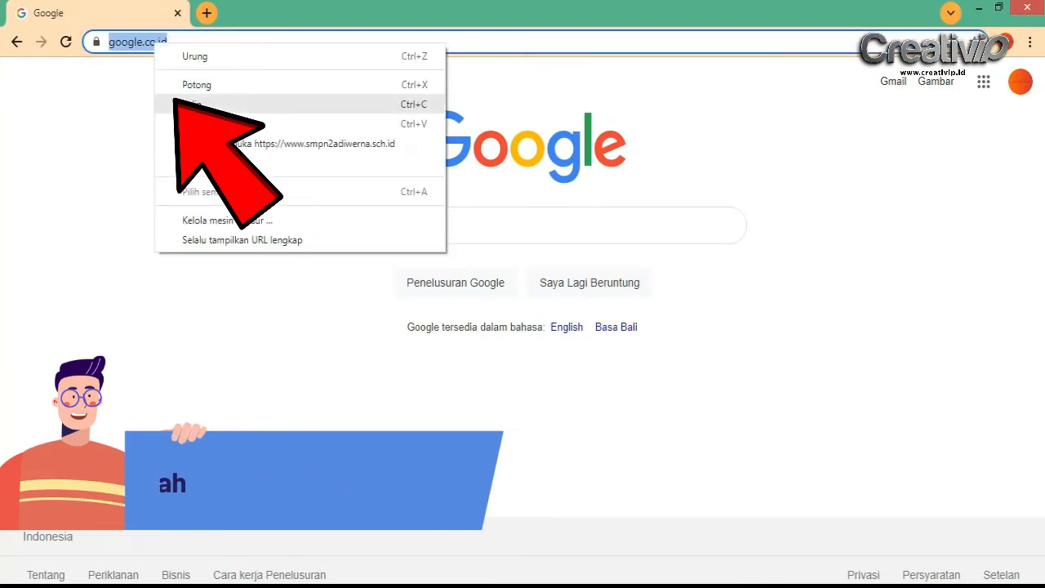
left_click(206, 124)
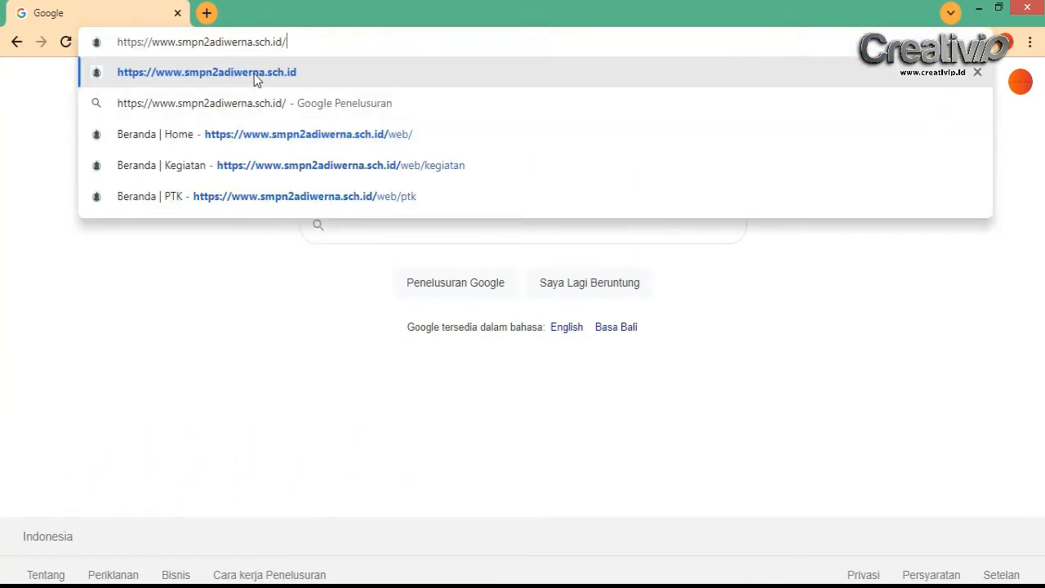
left_click(254, 73)
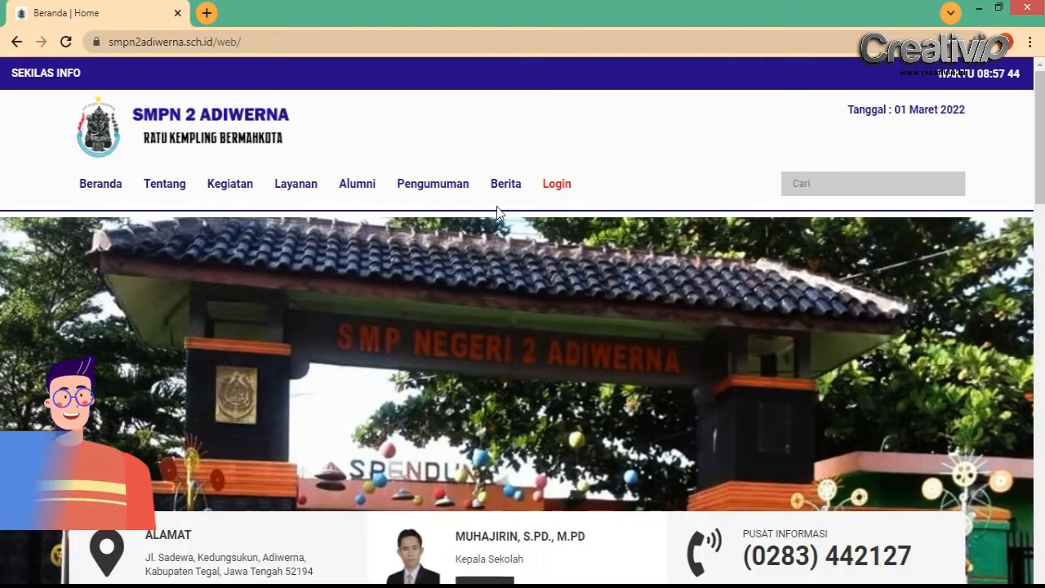
mouse_move(1041, 145)
left_mouse_down()
mouse_move(1042, 488)
mouse_move(1042, 144)
left_mouse_up()
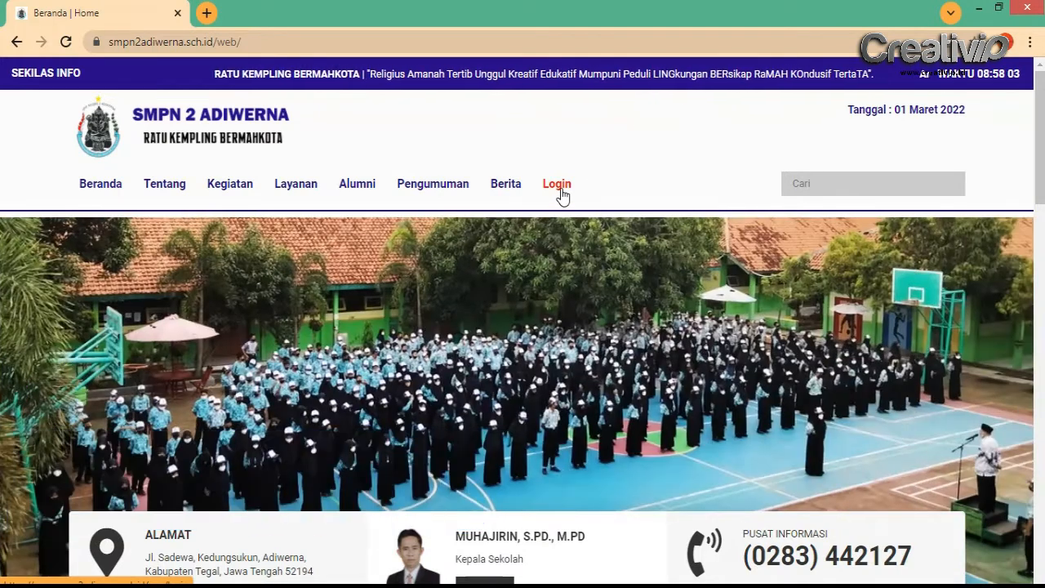
Log in to the admin panel from the site's Login page with the admin user name and password
left_click(558, 185)
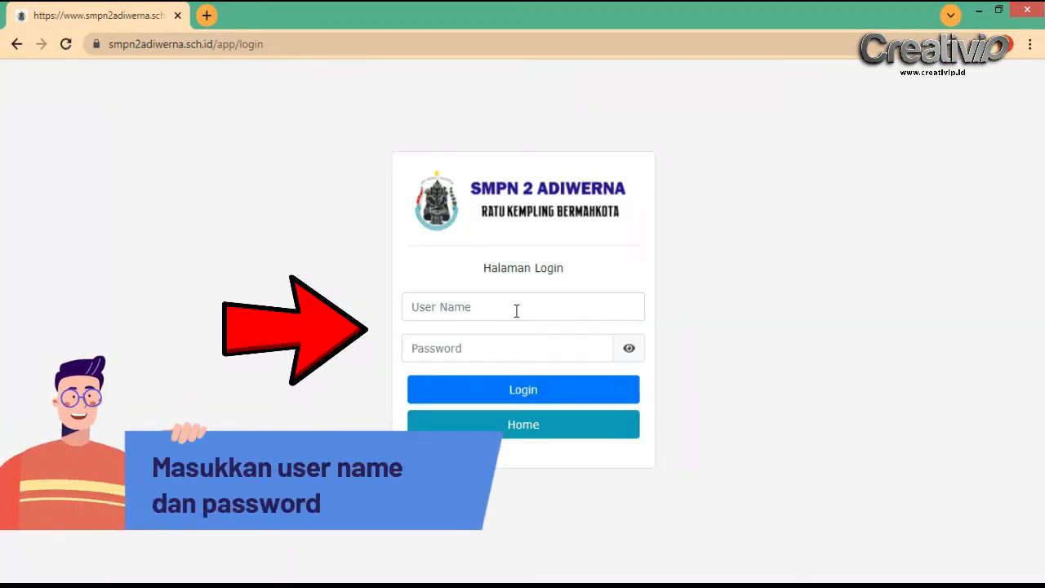
left_click(506, 309)
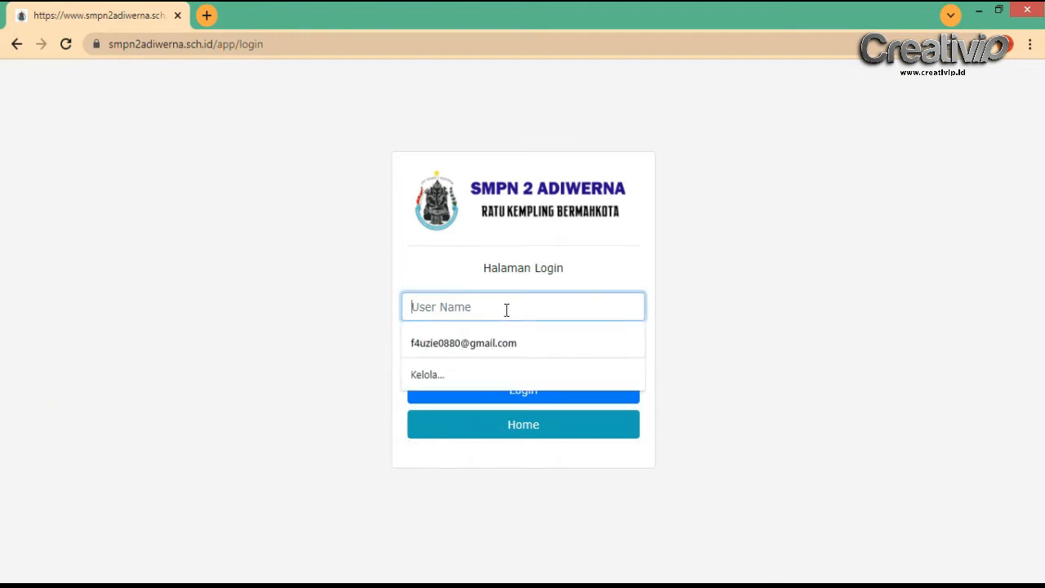
type("a")
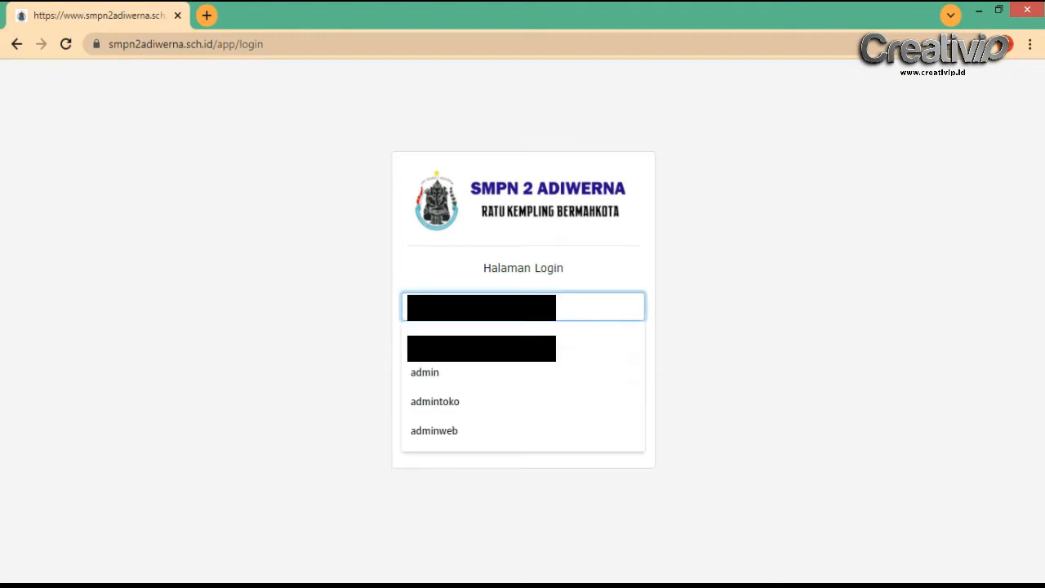
type("smp")
key("Tab")
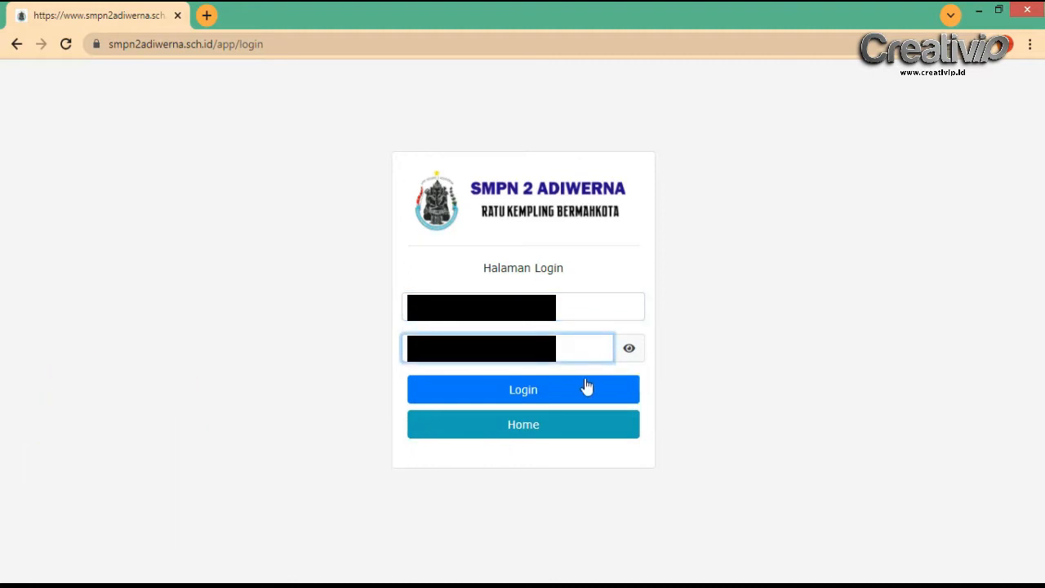
left_click(592, 393)
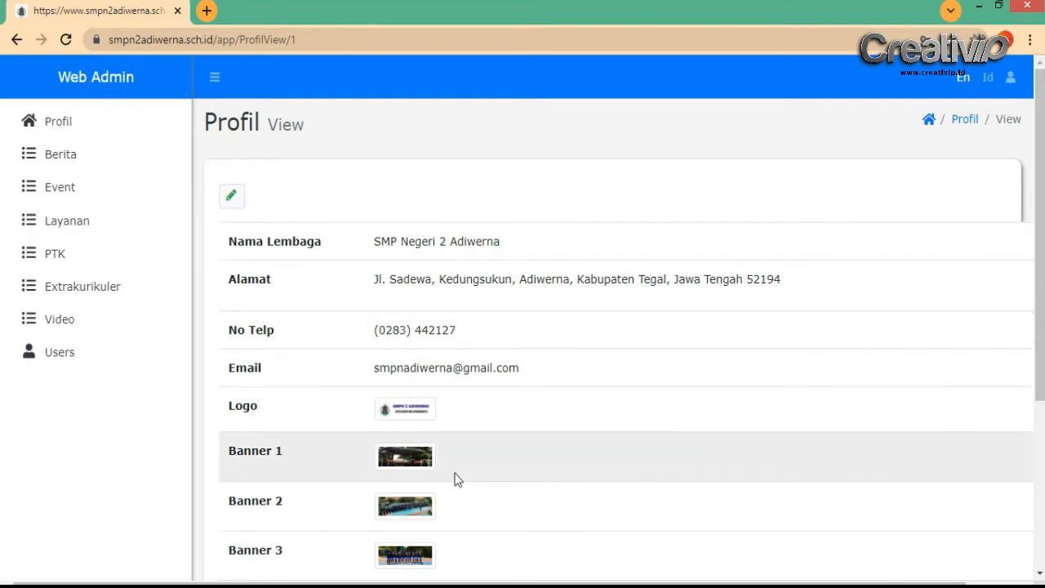
Scroll through the Profil View page and open its pencil Edit form
scroll(455, 478, "down", 2)
scroll(472, 469, "down", 1)
scroll(472, 468, "up", 3)
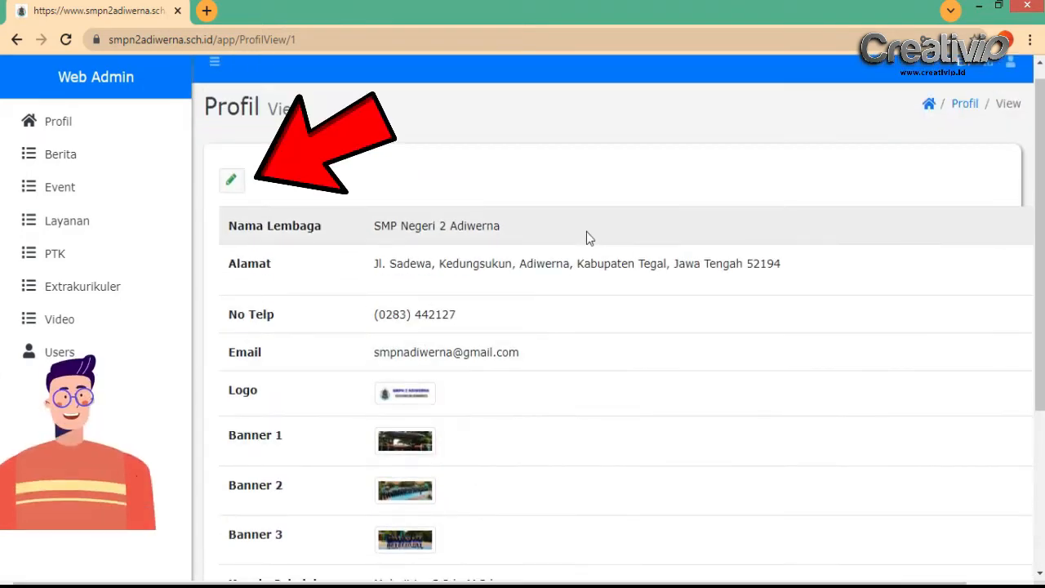
left_click(232, 182)
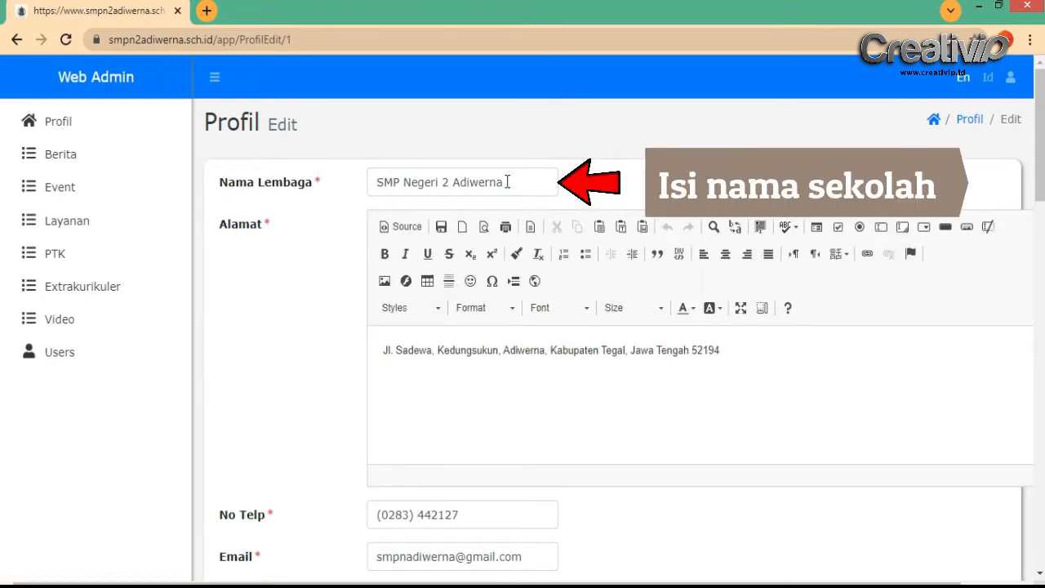
left_click(521, 183)
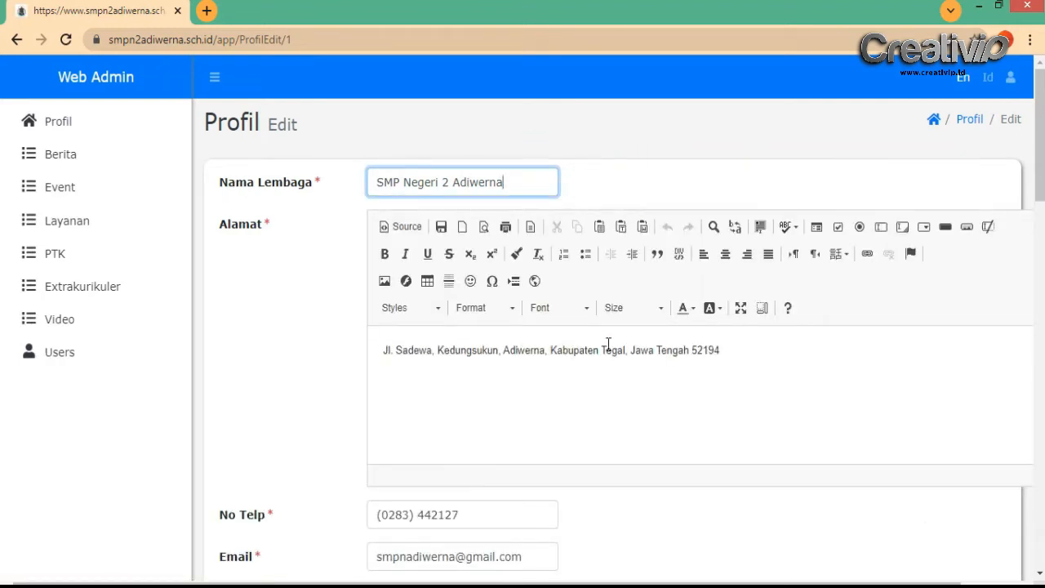
left_click(681, 354)
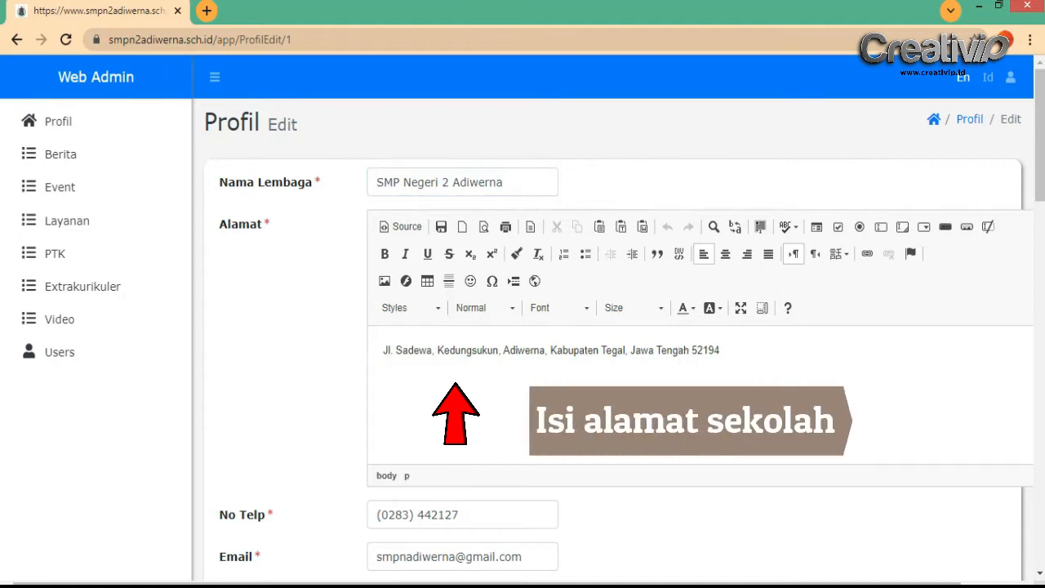
scroll(1040, 172, "down", 1)
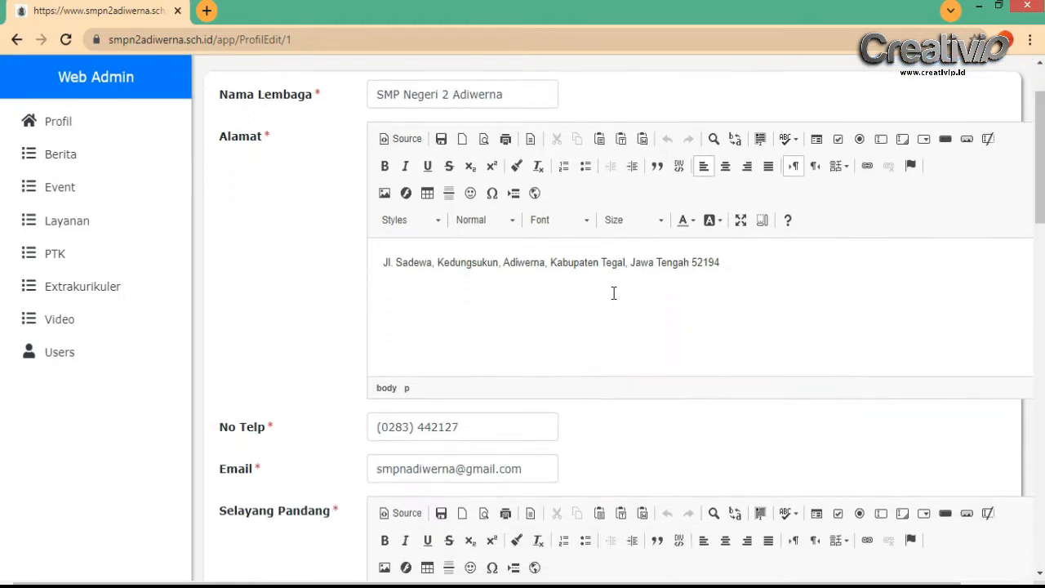
scroll(614, 292, "down", 1)
scroll(614, 292, "down", 2)
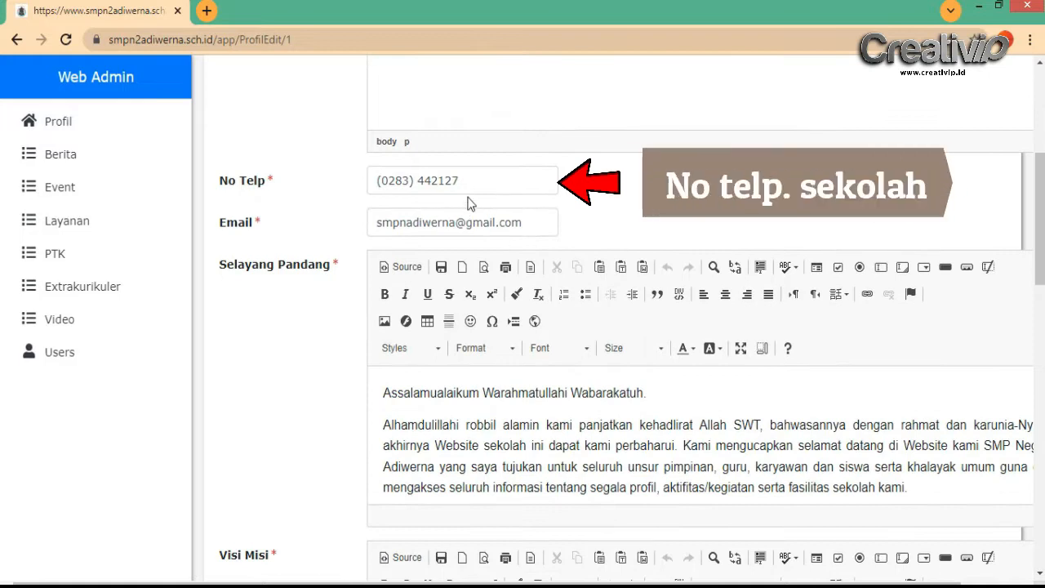
scroll(552, 340, "down", 1)
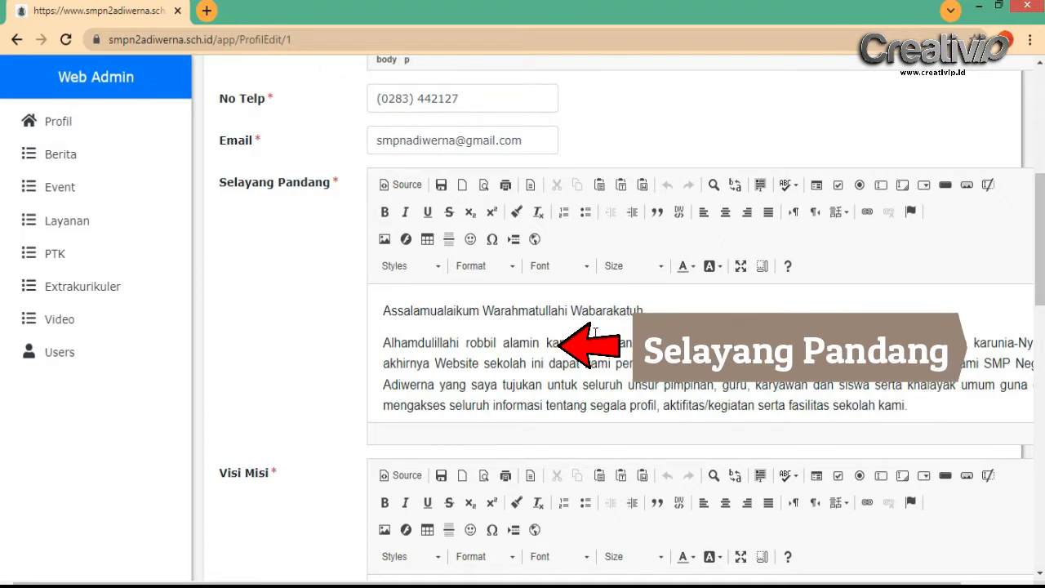
scroll(596, 330, "down", 3)
scroll(305, 340, "down", 2)
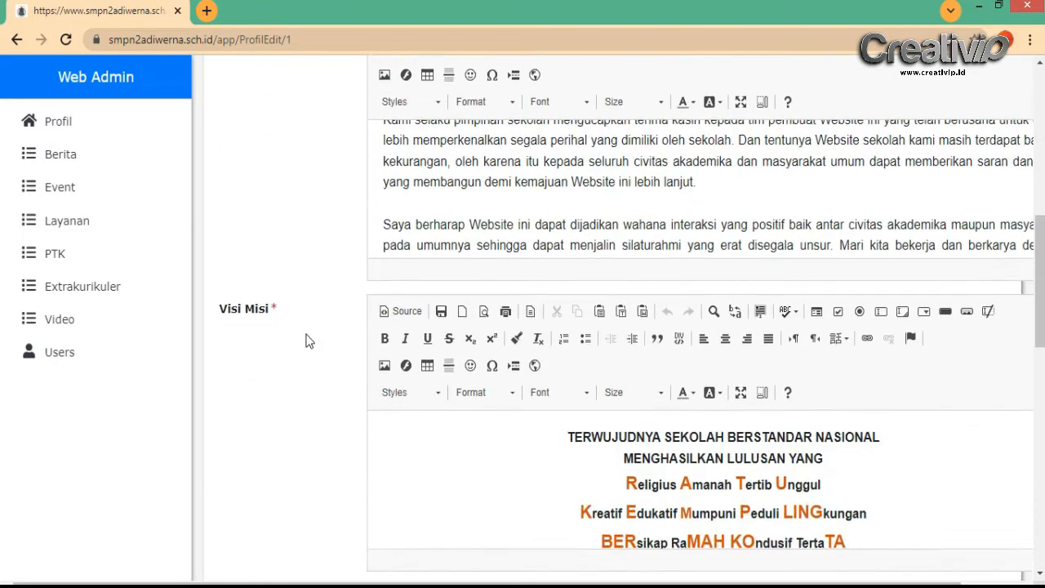
scroll(305, 340, "down", 1)
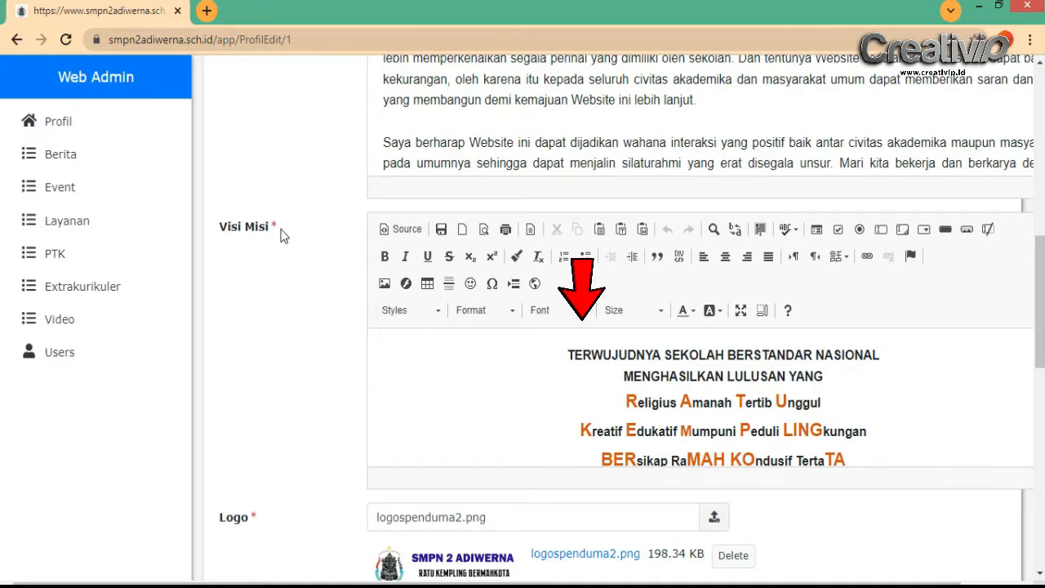
scroll(611, 365, "down", 5)
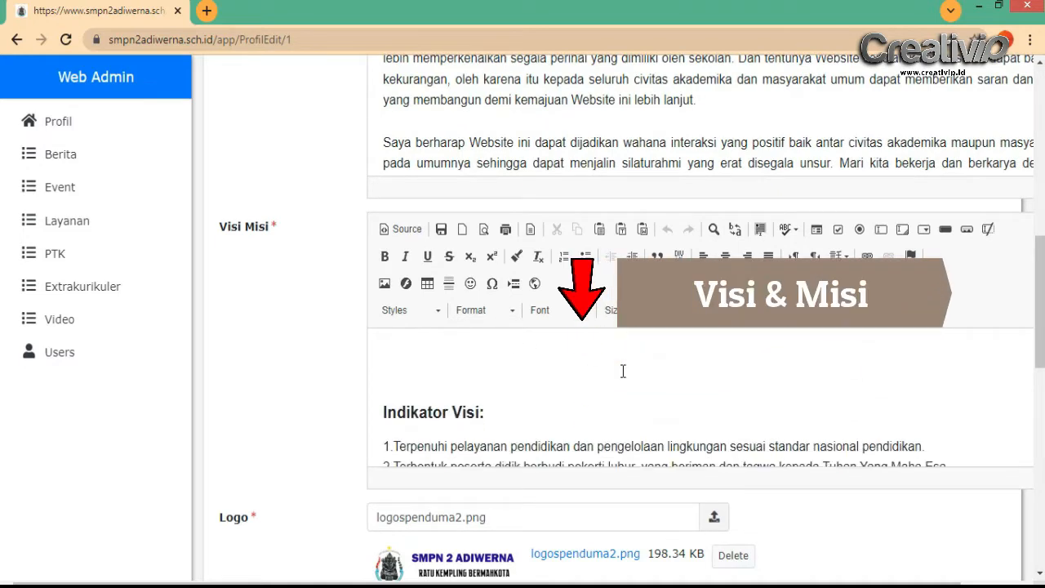
scroll(327, 334, "down", 3)
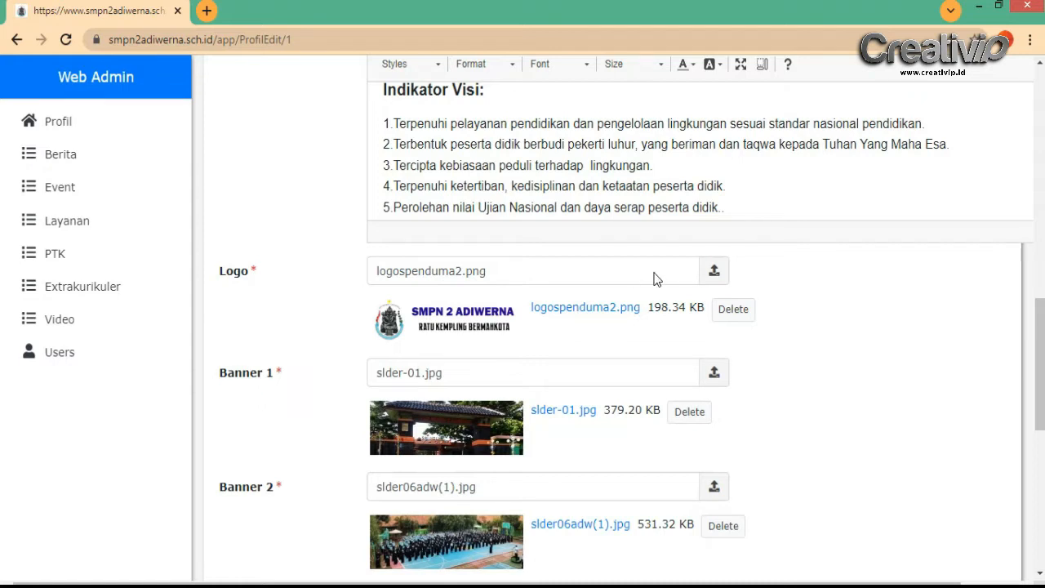
scroll(466, 338, "down", 2)
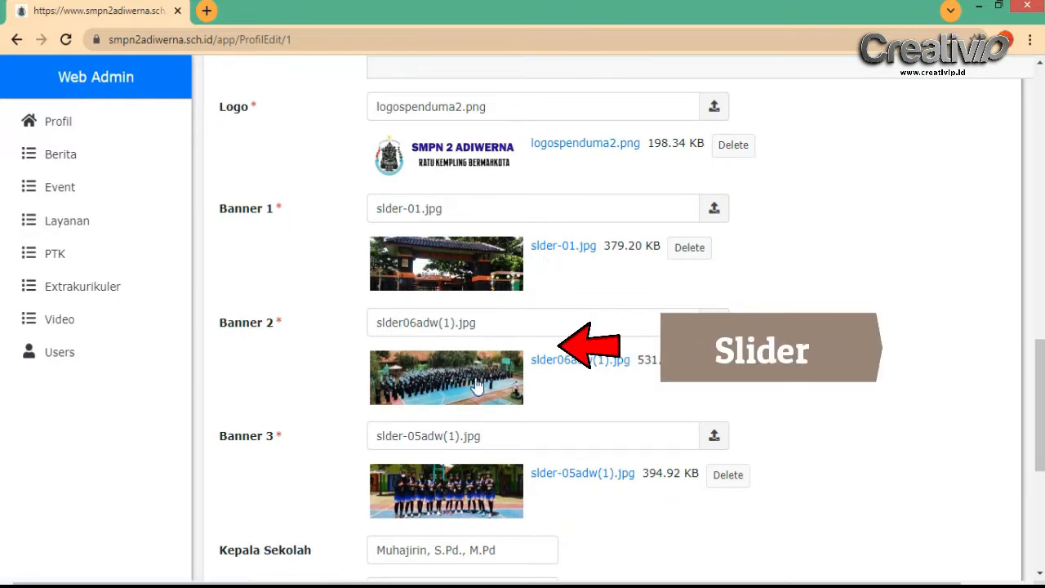
scroll(568, 371, "down", 3)
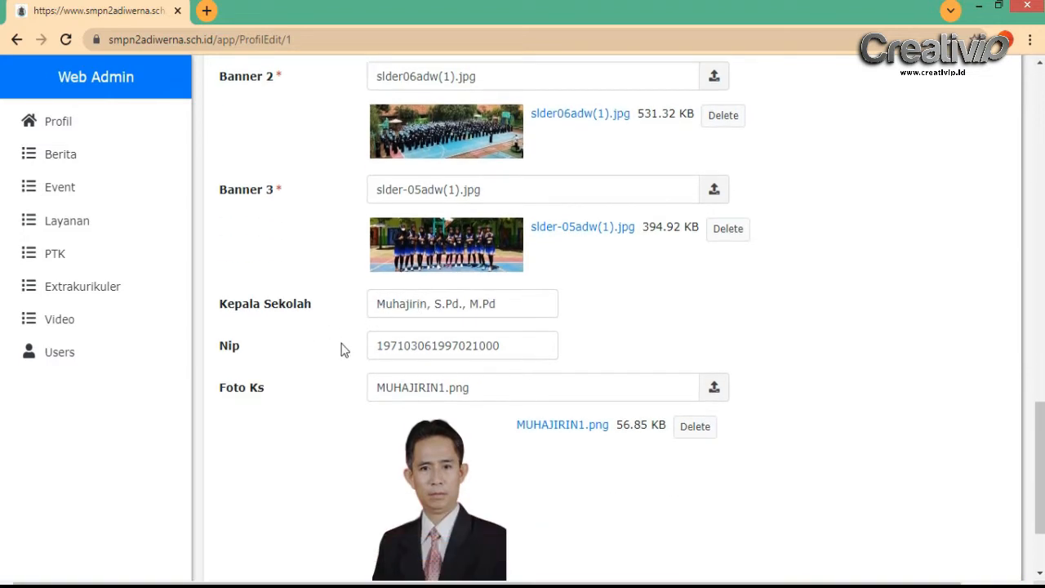
scroll(383, 346, "down", 2)
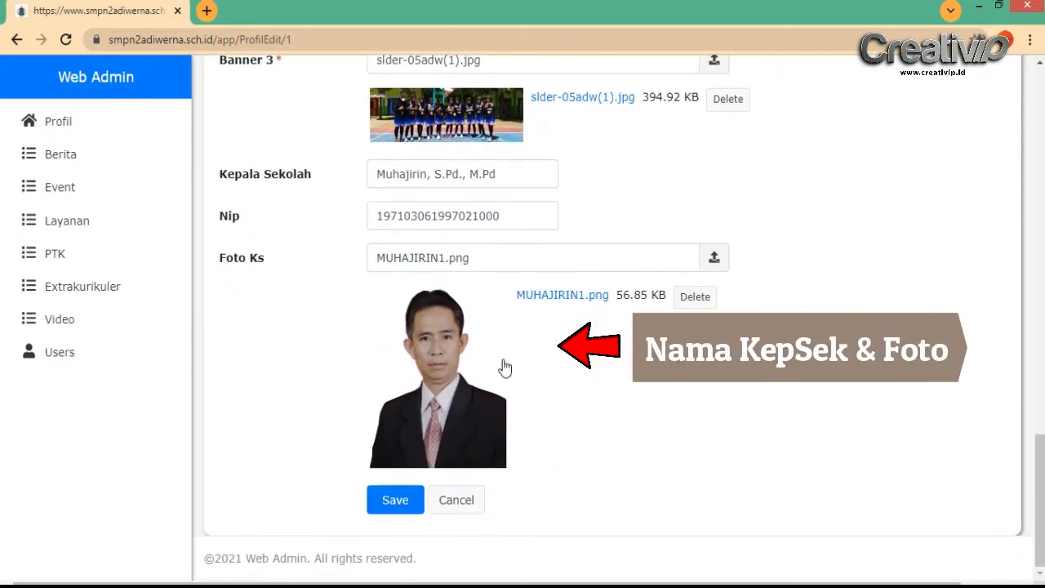
Save the school profile, check the public homepage tab, and open the Berita list
left_click(395, 502)
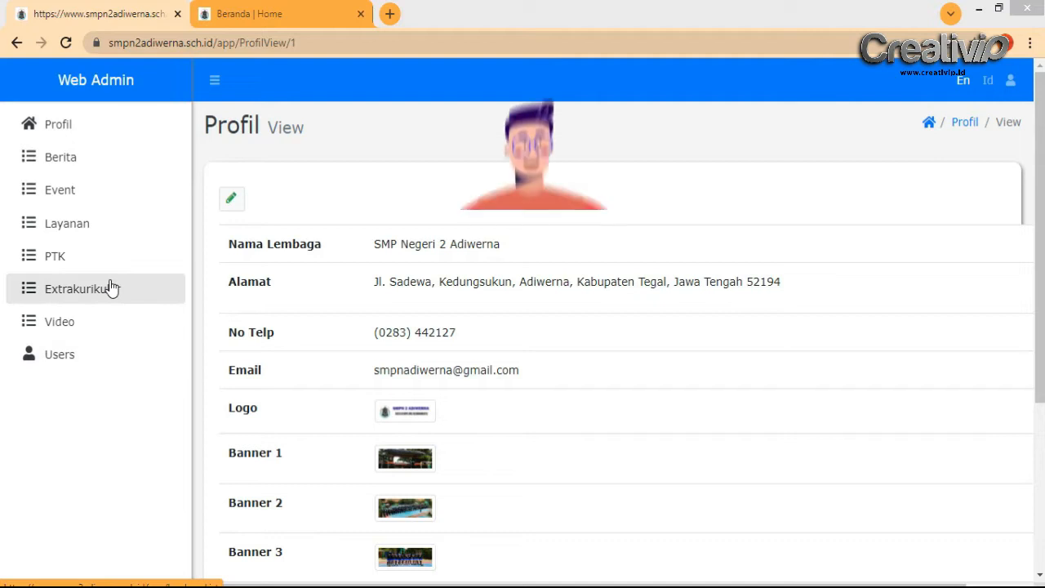
left_click(295, 8)
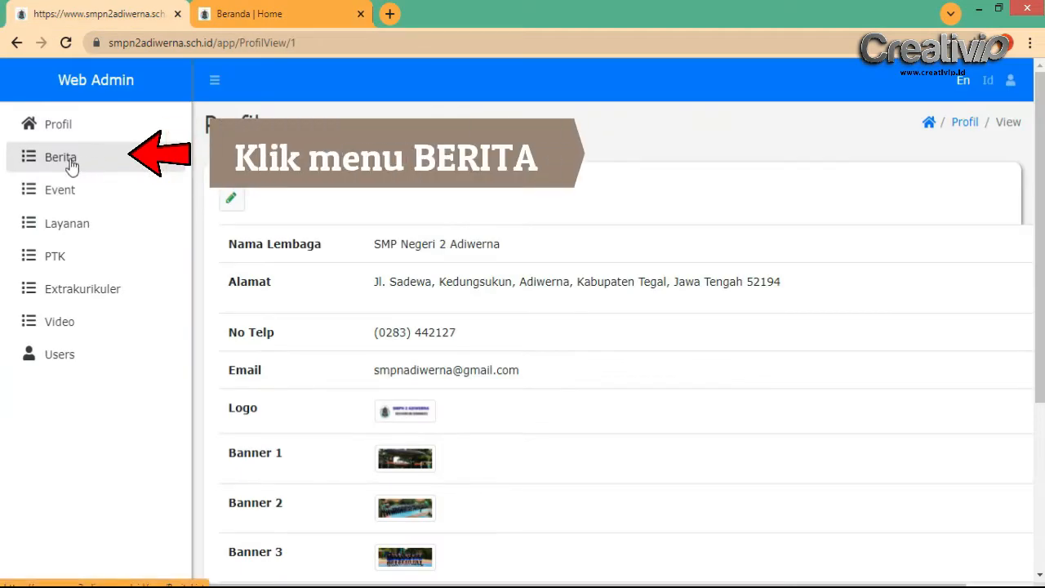
left_click(72, 166)
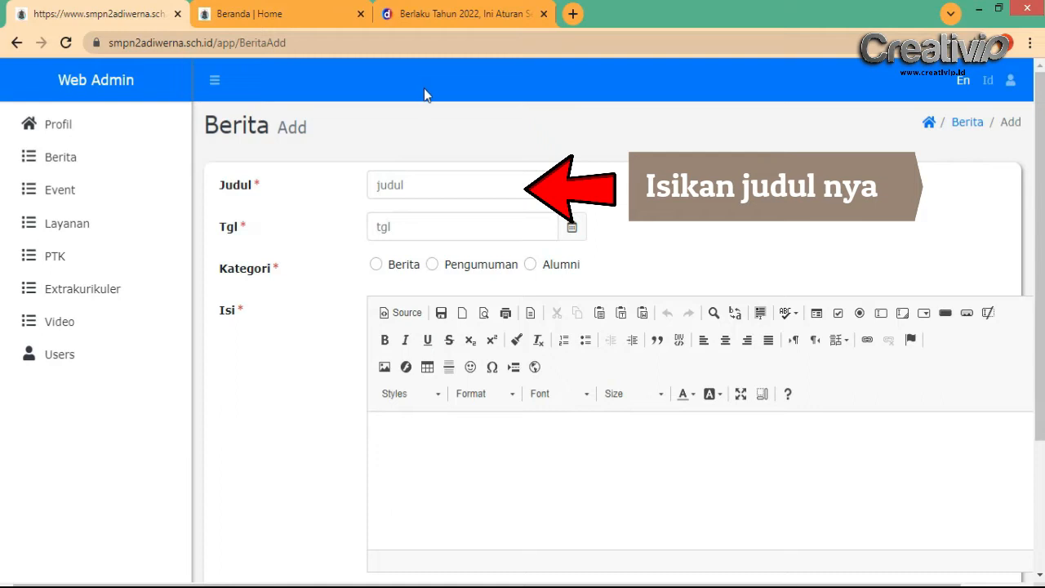
Copy the detik article's title and paste it into the Judul field
left_click(421, 14)
scroll(285, 376, "up", 5)
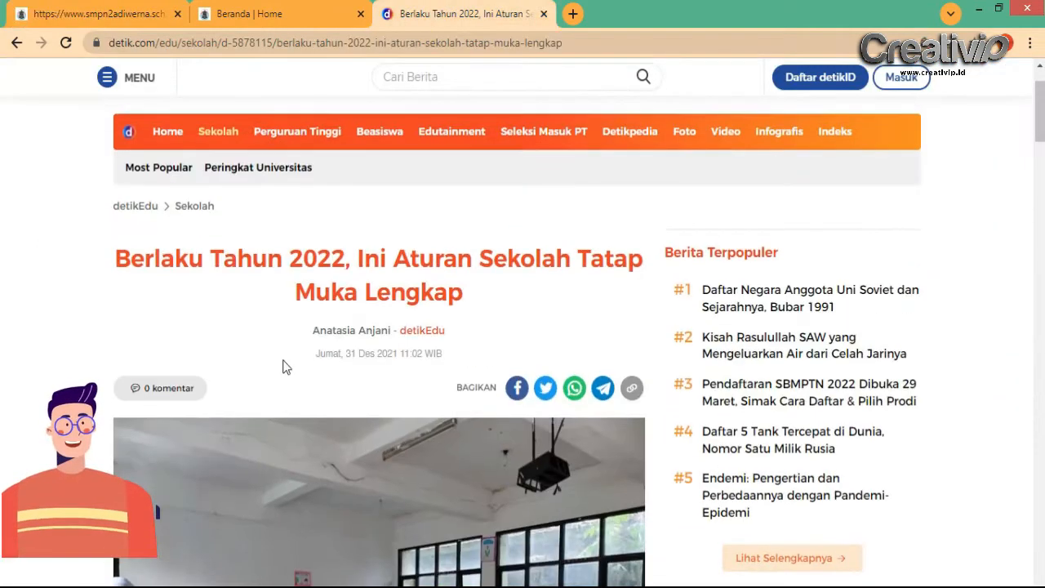
left_click_drag(115, 258, 336, 293)
right_click(318, 260)
left_click(343, 272)
left_click(234, 10)
left_click(145, 14)
right_click(429, 188)
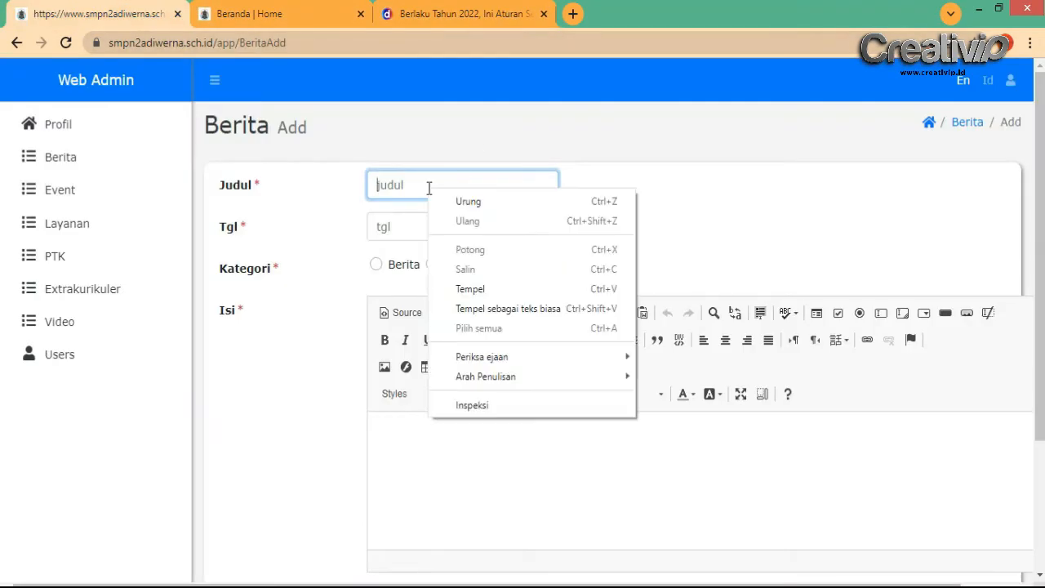
left_click(479, 289)
Set the Tgl date to 03/01/2022 using the calendar picker
left_click(495, 226)
left_click(573, 229)
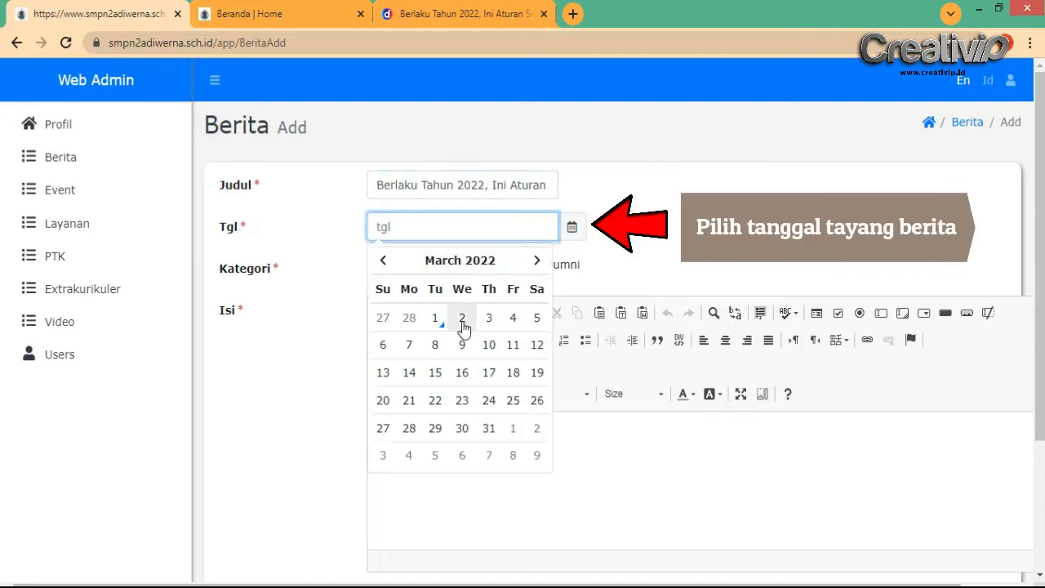
left_click(436, 320)
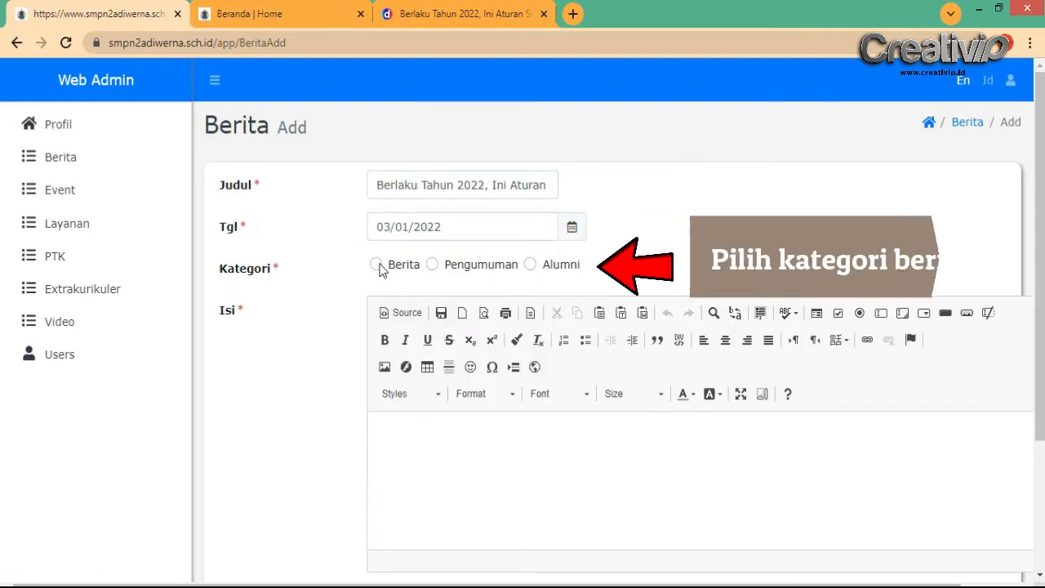
left_click(451, 476)
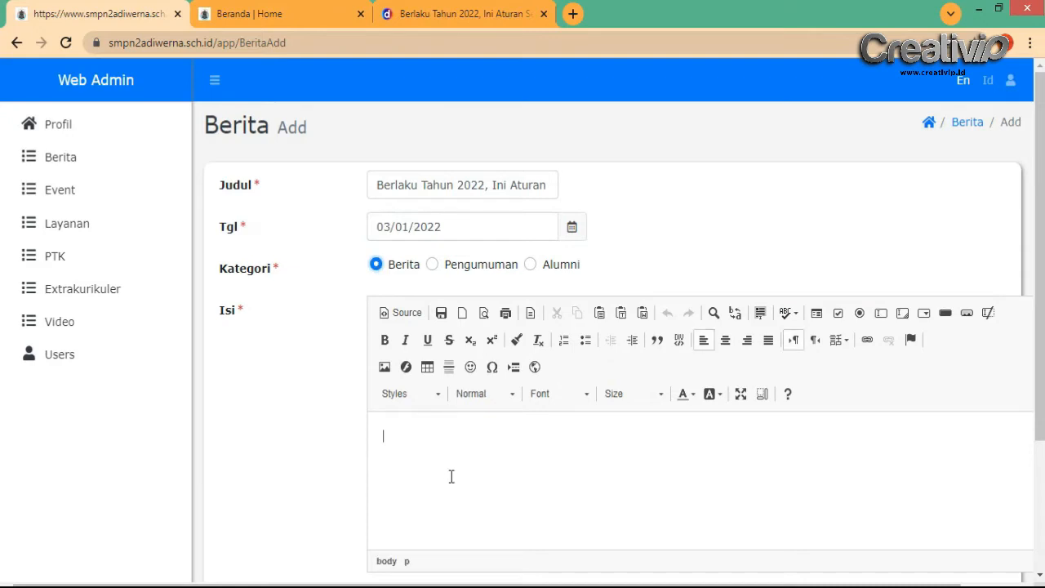
Copy the detik article's body paragraphs, including the three bullet lines
left_click(449, 6)
scroll(357, 354, "down", 7)
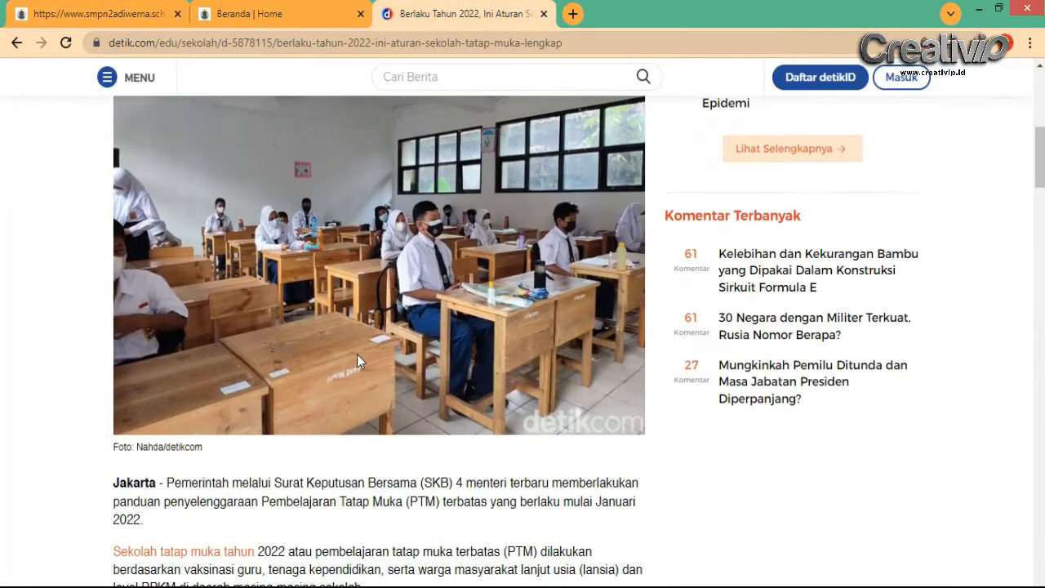
left_click_drag(165, 237, 278, 485)
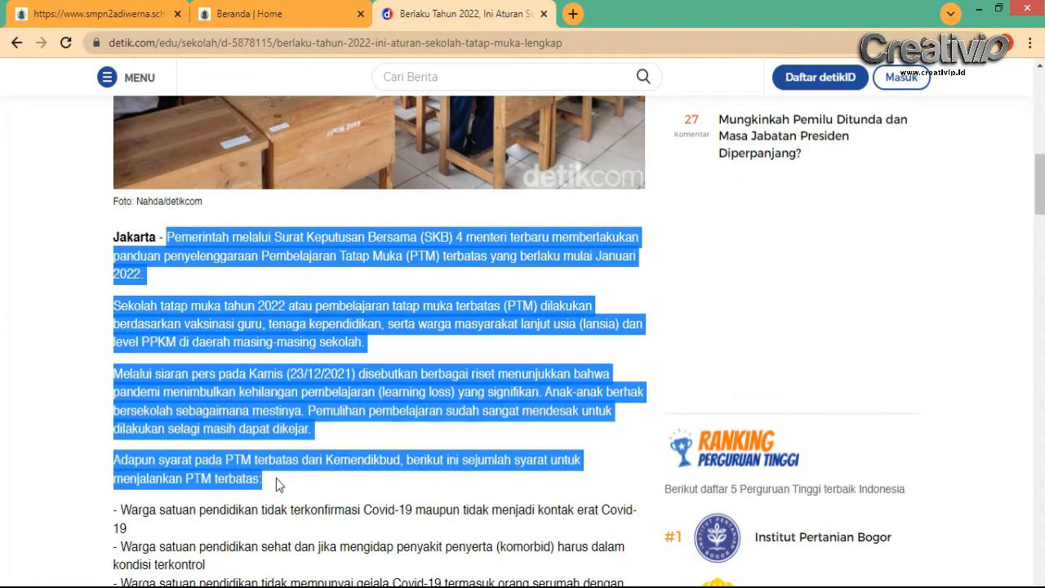
scroll(282, 474, "down", 2)
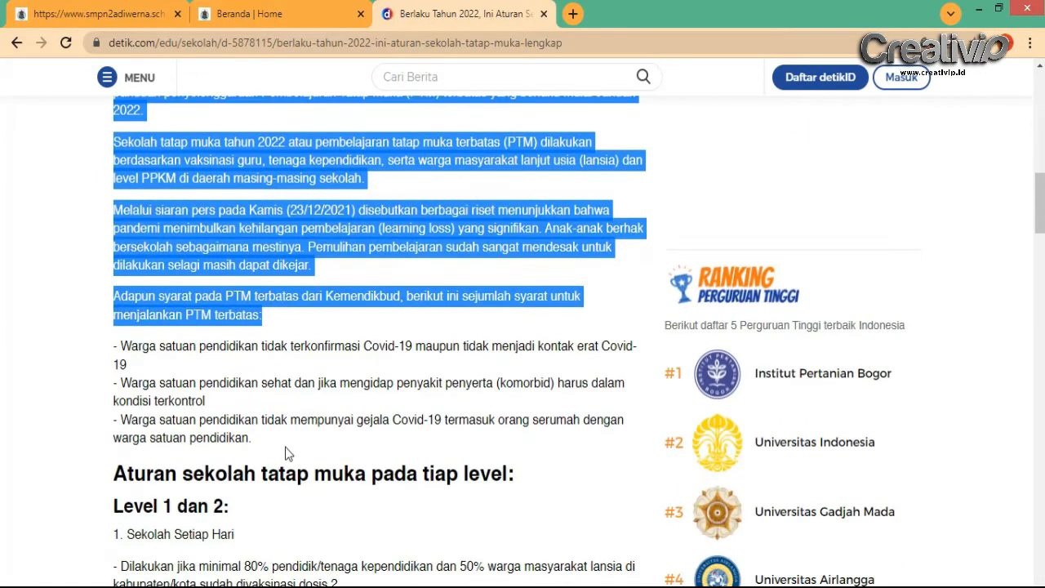
left_click(259, 447, "shift")
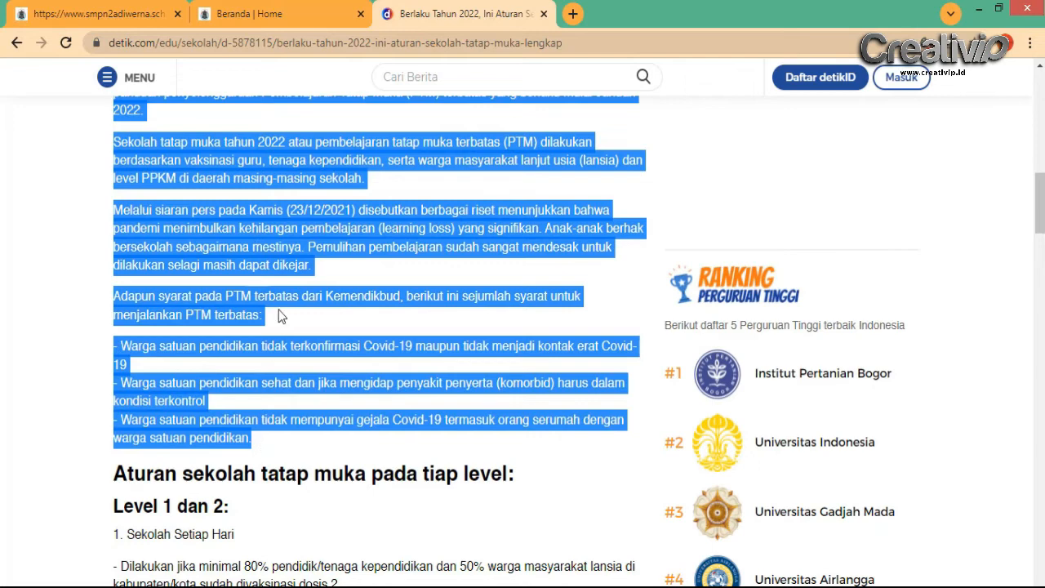
scroll(278, 316, "down", 4)
scroll(273, 205, "up", 5)
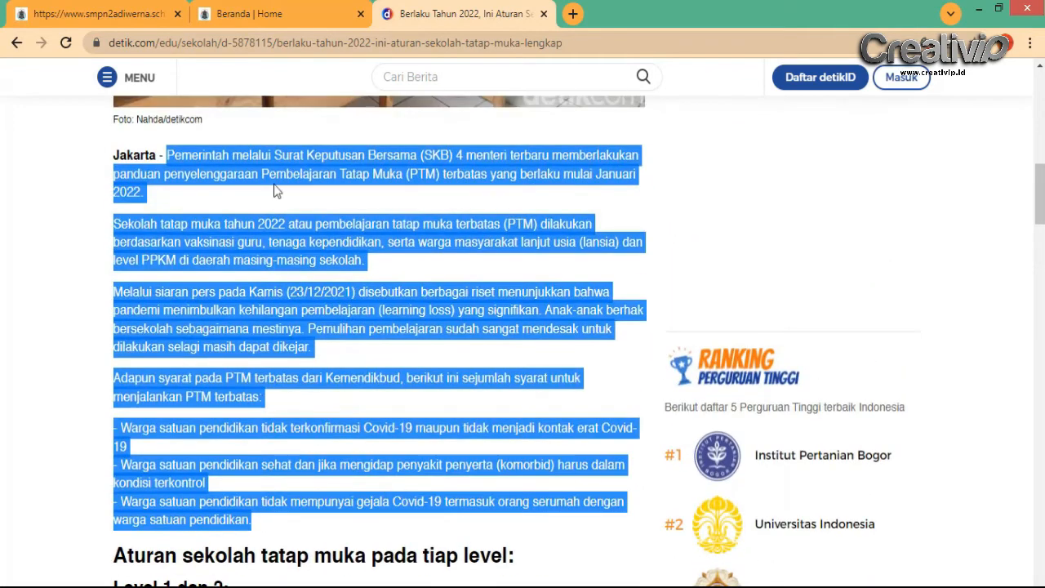
right_click(248, 173)
left_click(276, 186)
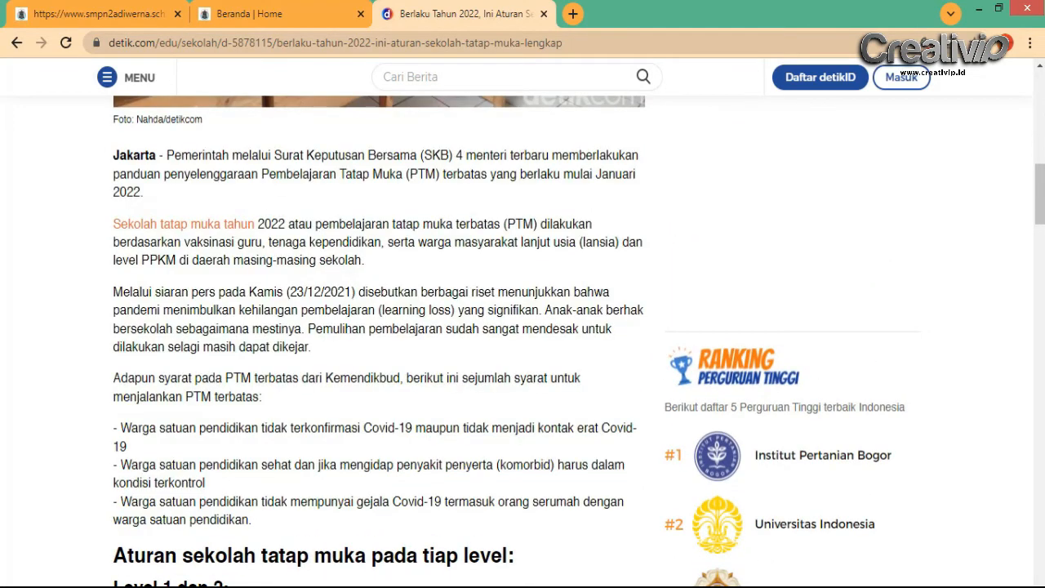
Replace Notepad's contents with the article text and copy it back as plain text
mouse_move(198, 581)
left_click(98, 534)
left_click(551, 298)
key("ctrl+a")
key("ctrl+v")
left_click_drag(705, 316, 337, 104)
right_click(403, 118)
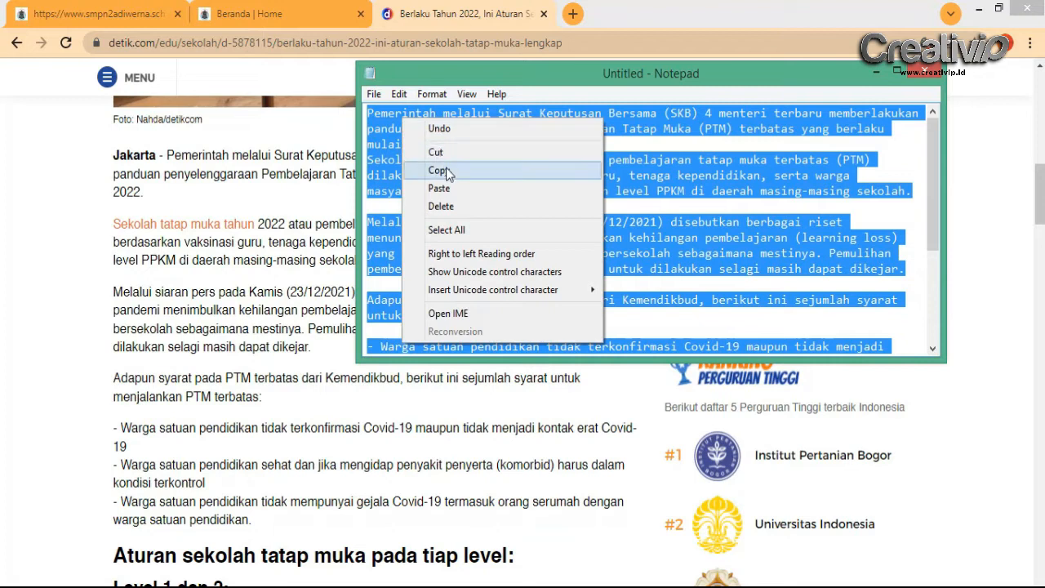
left_click(449, 170)
left_click(106, 8)
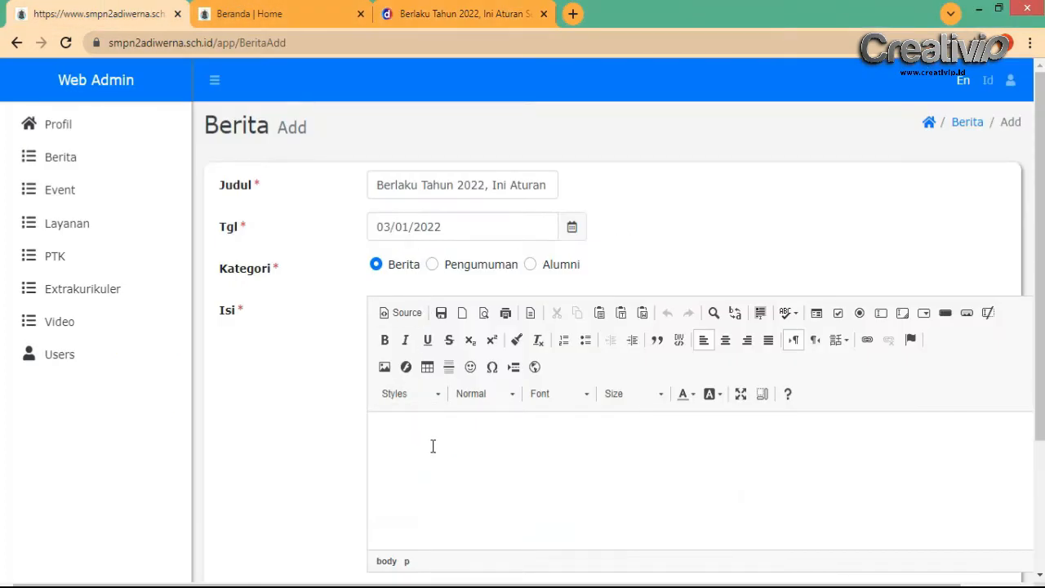
Paste the plain-text article paragraphs into the Isi body editor with Ctrl+V
scroll(430, 432, "down", 2)
right_click(441, 286)
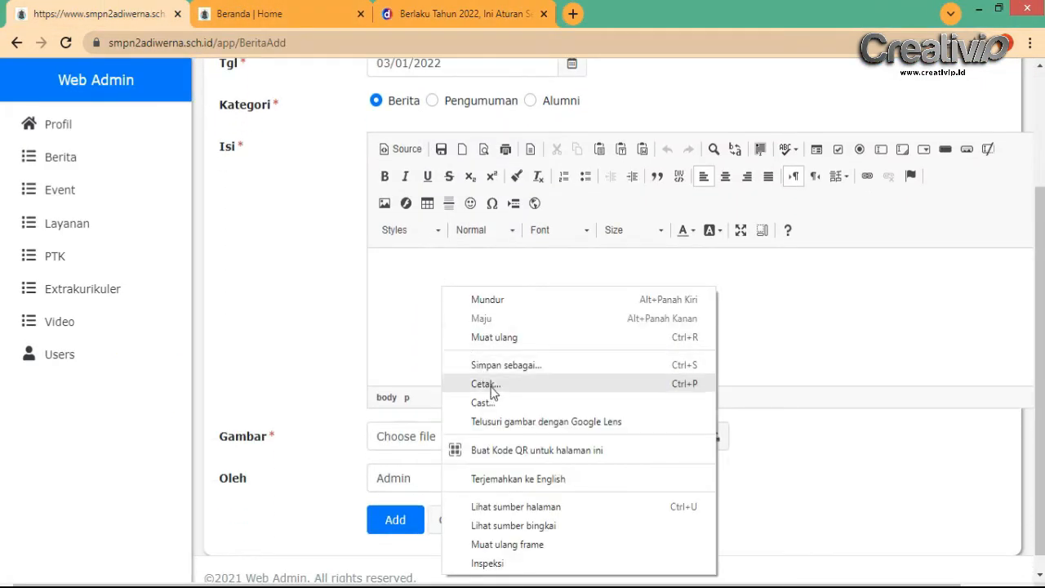
left_click(413, 282)
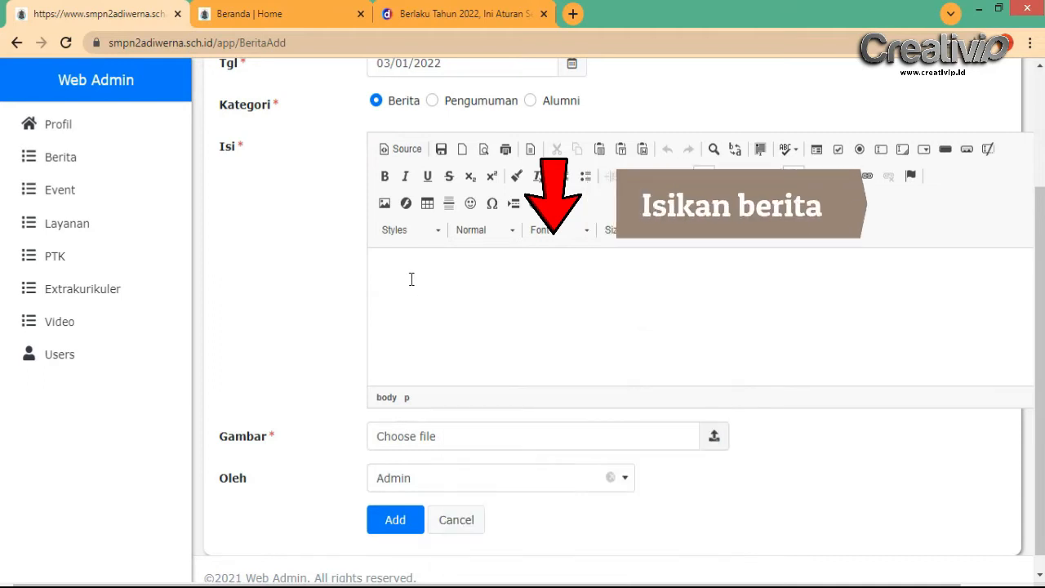
key("ctrl+v")
scroll(542, 317, "up", 3)
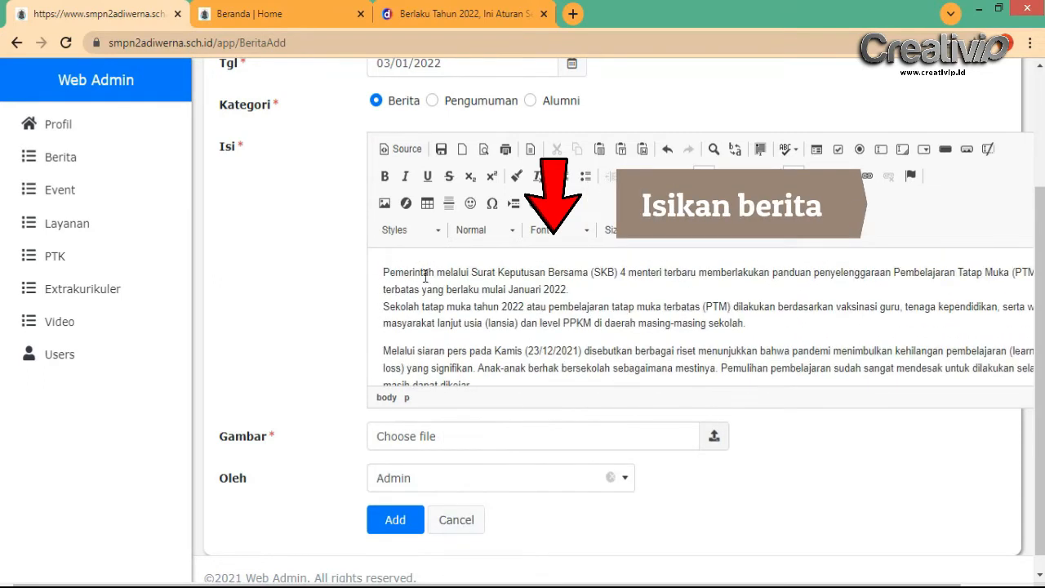
scroll(546, 292, "down", 5)
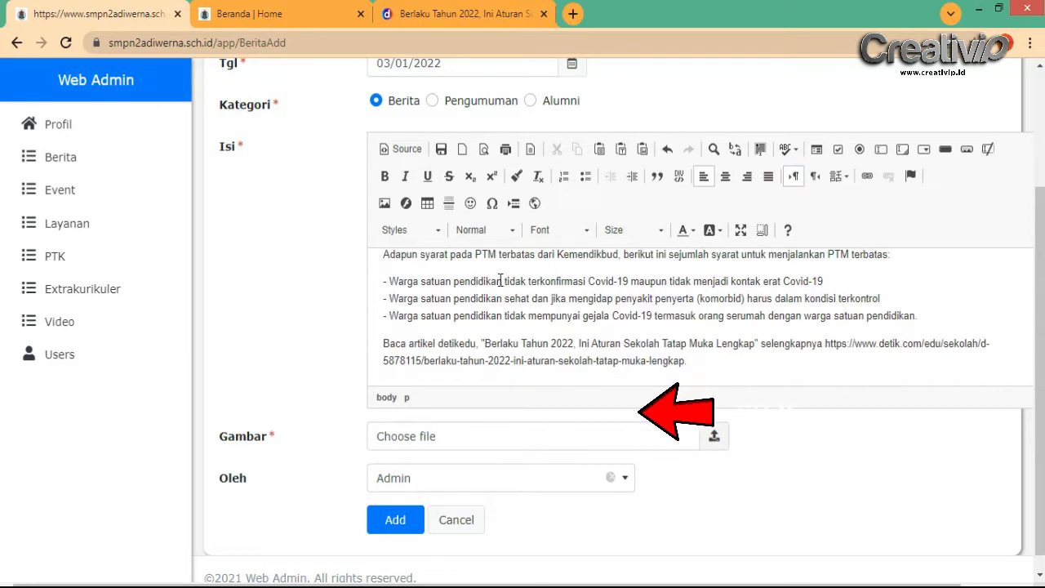
left_click(637, 413)
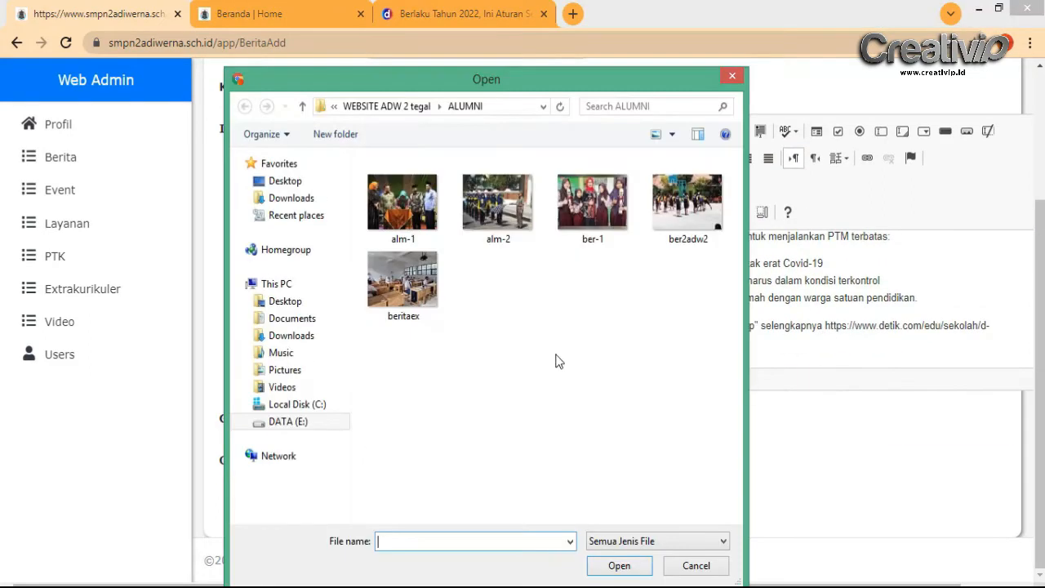
Attach beritaex.jpg as Gambar, keep Admin as Oleh, and add the news entry
left_click(424, 289)
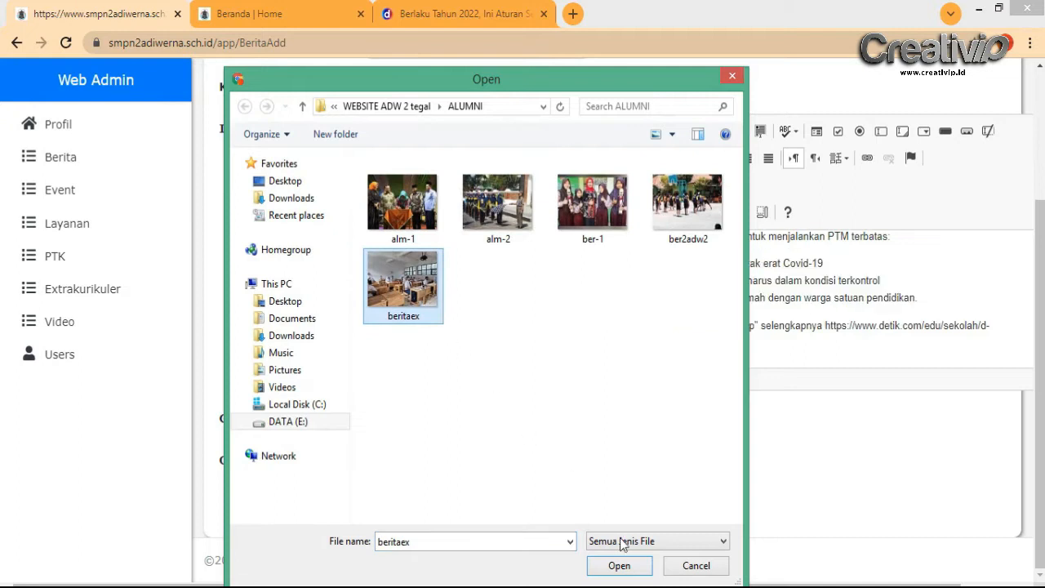
left_click(619, 566)
scroll(723, 498, "down", 3)
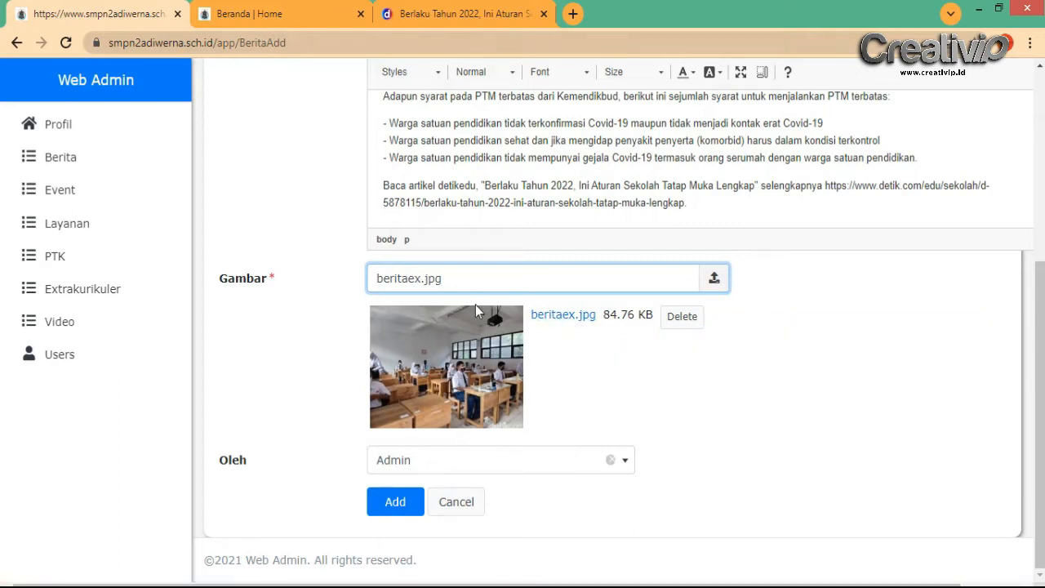
left_click(519, 471)
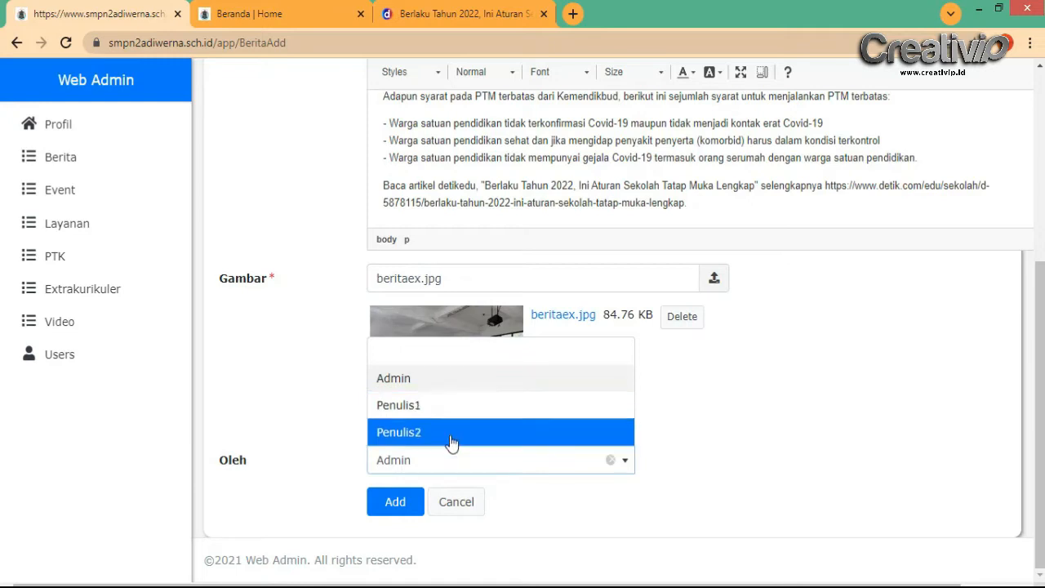
left_click(556, 500)
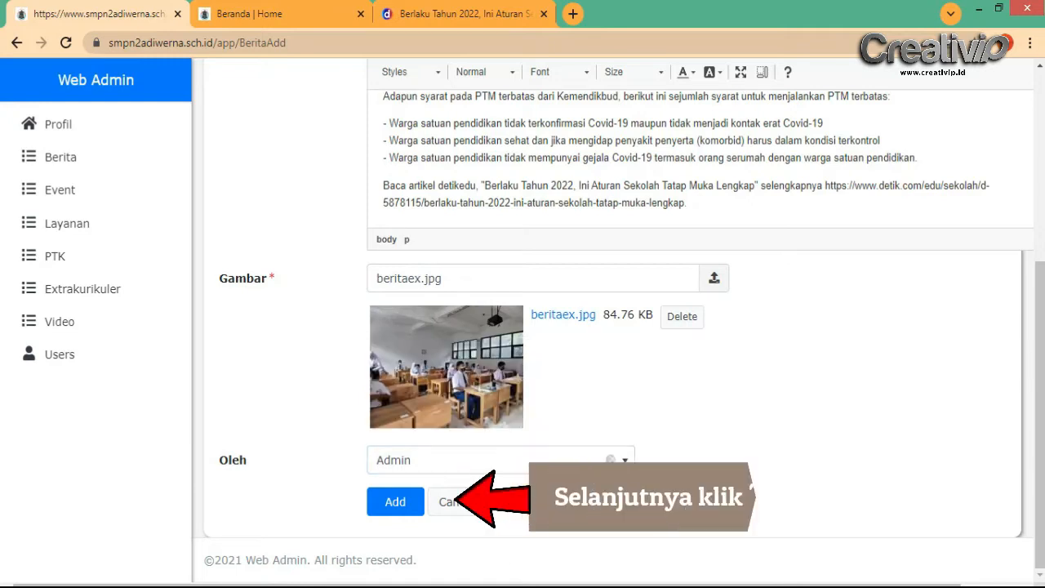
left_click(396, 502)
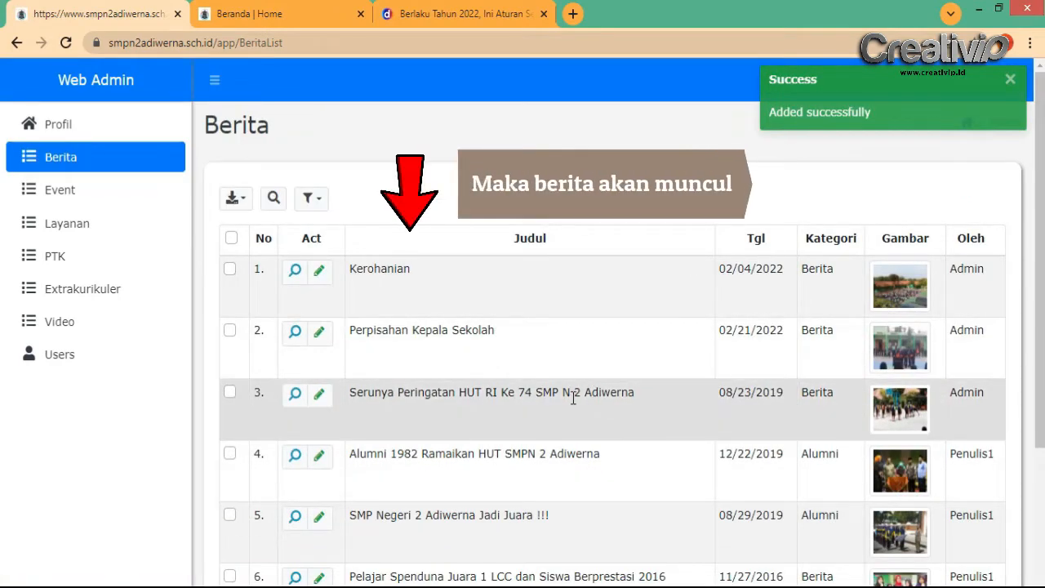
Reload the public homepage and open the new 'Berlaku Tahun 2022' news article
scroll(573, 395, "down", 2)
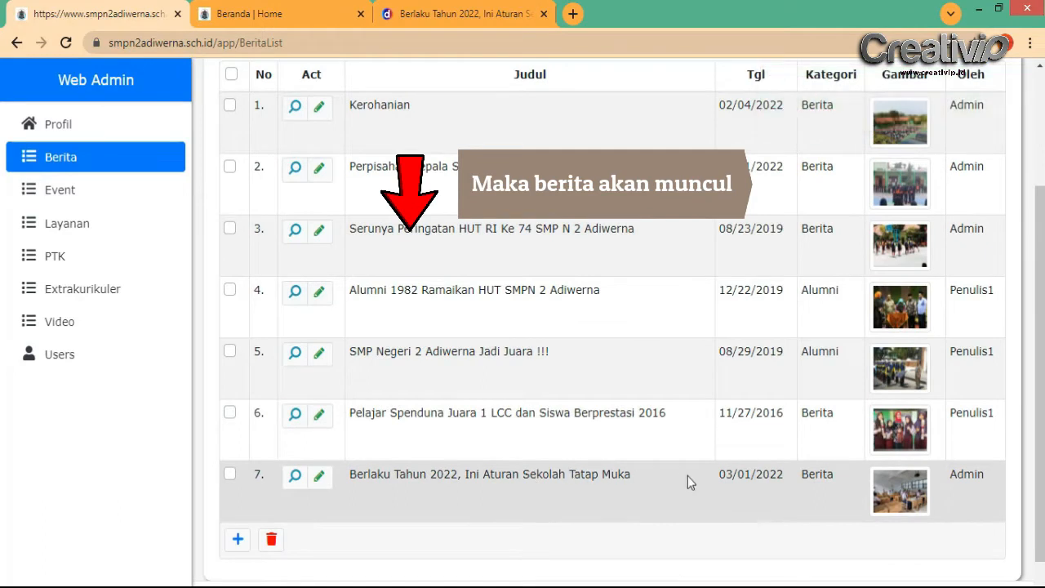
left_click(284, 6)
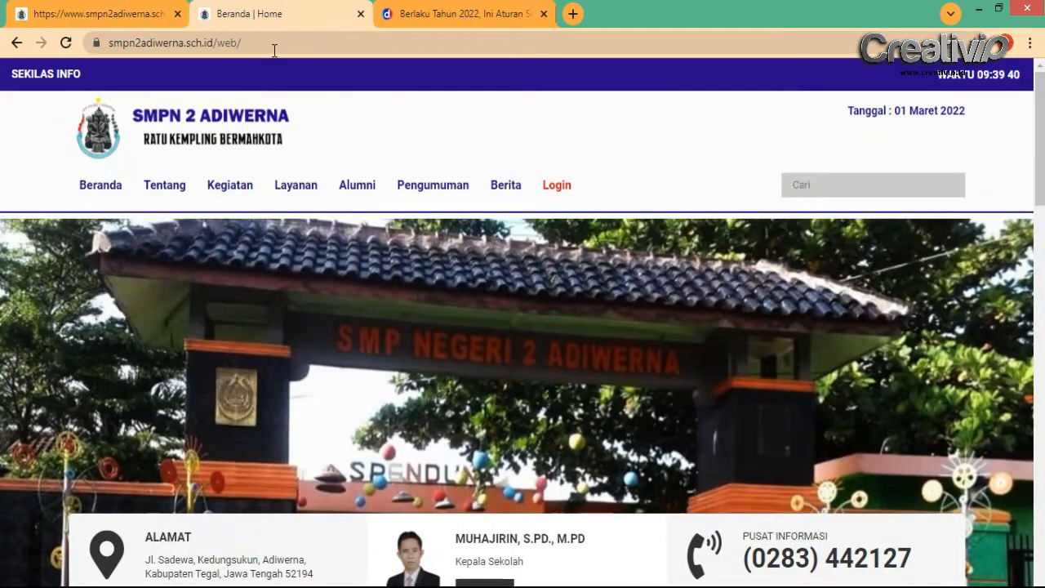
left_click(66, 44)
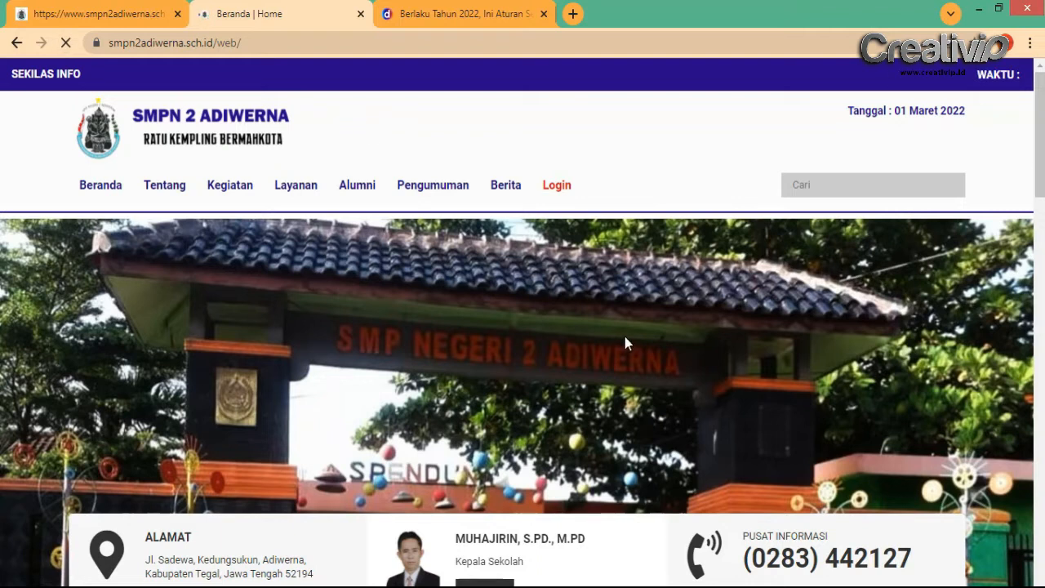
scroll(624, 337, "down", 5)
scroll(269, 325, "down", 2)
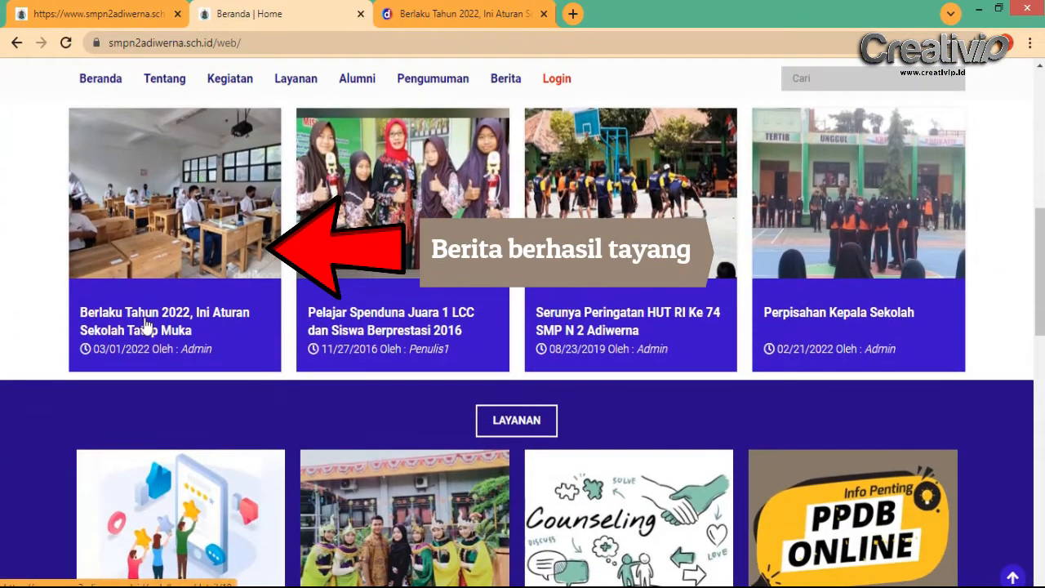
left_click(159, 321)
Read through the article, then return to the site's Beranda home page
scroll(501, 400, "down", 5)
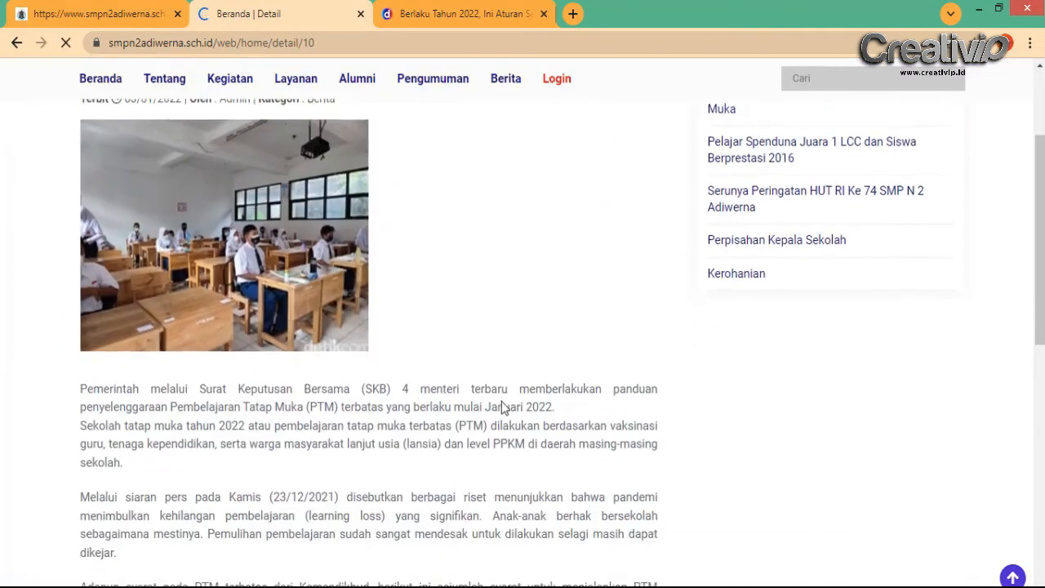
scroll(310, 324, "down", 2)
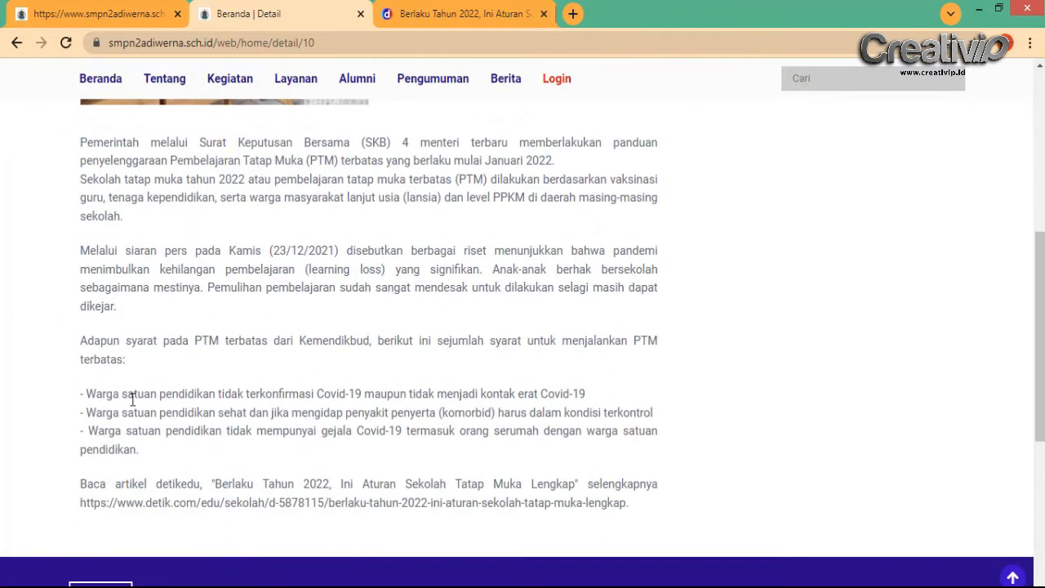
scroll(131, 400, "down", 1)
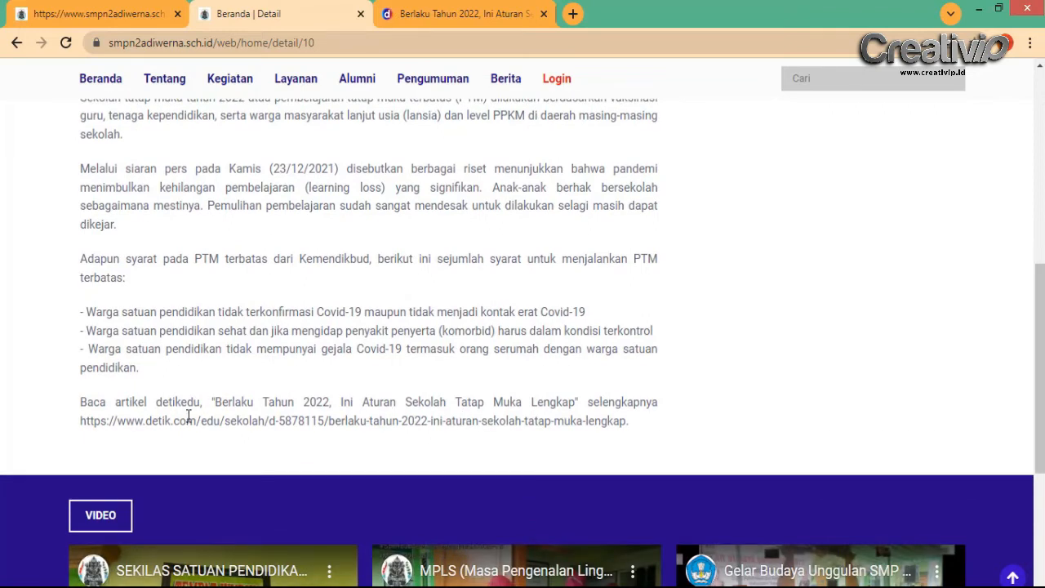
scroll(155, 420, "up", 7)
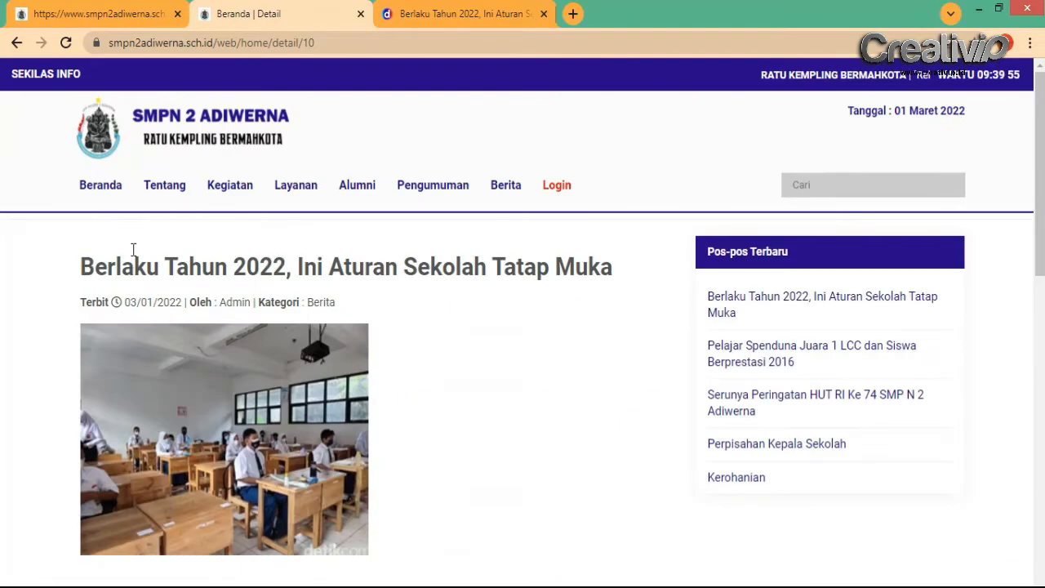
left_click(111, 191)
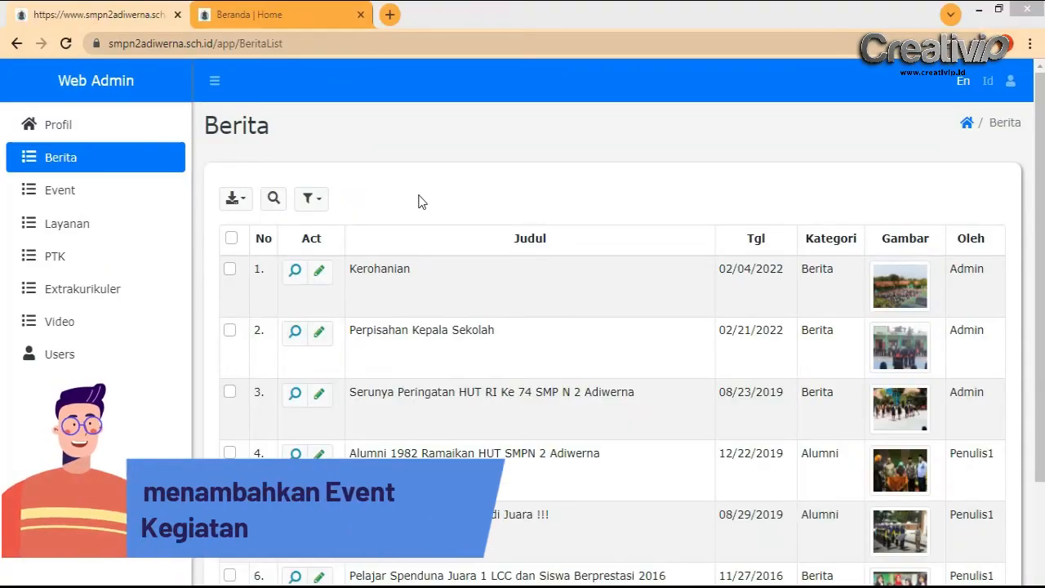
Open the admin Event list, then go back to the public school homepage tab
left_click(86, 201)
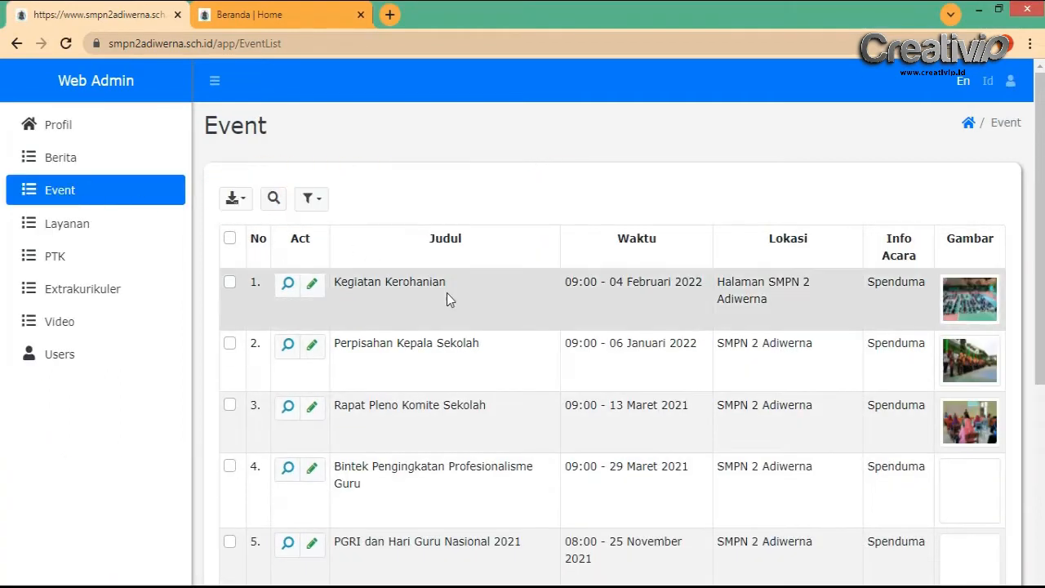
left_click(292, 8)
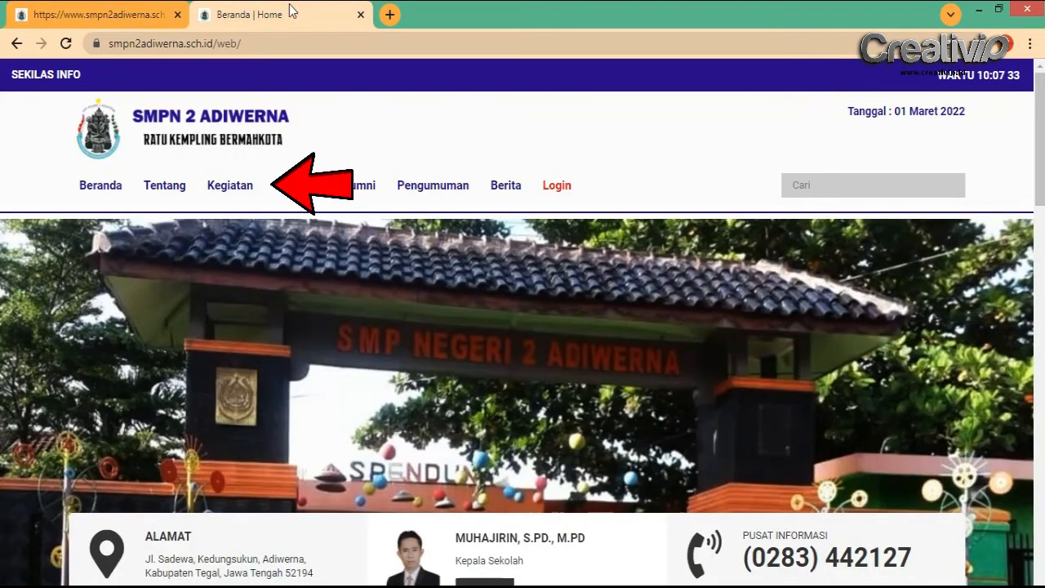
Browse the public Kegiatan activities page
left_click(241, 193)
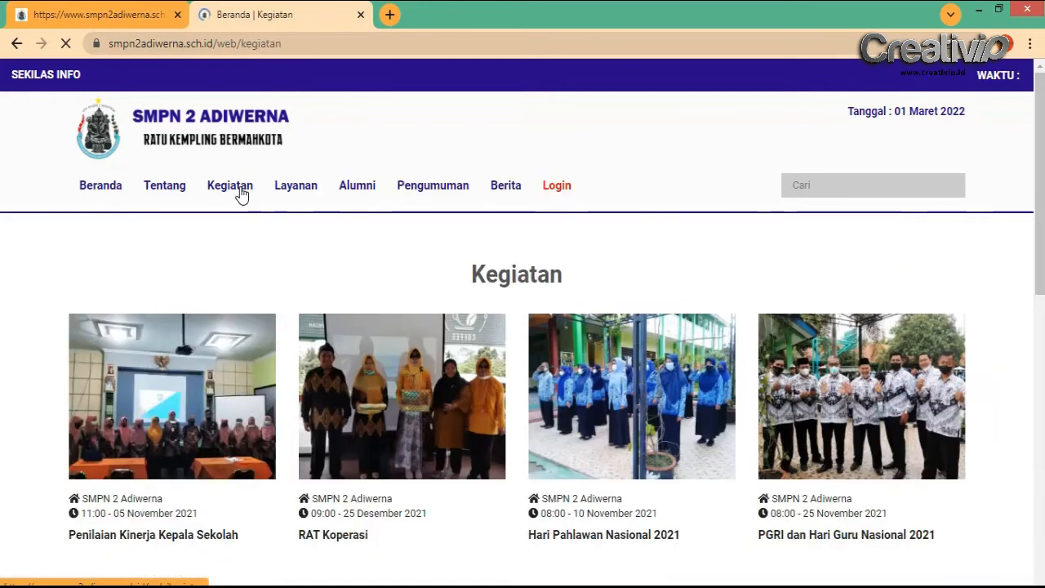
scroll(361, 362, "down", 2)
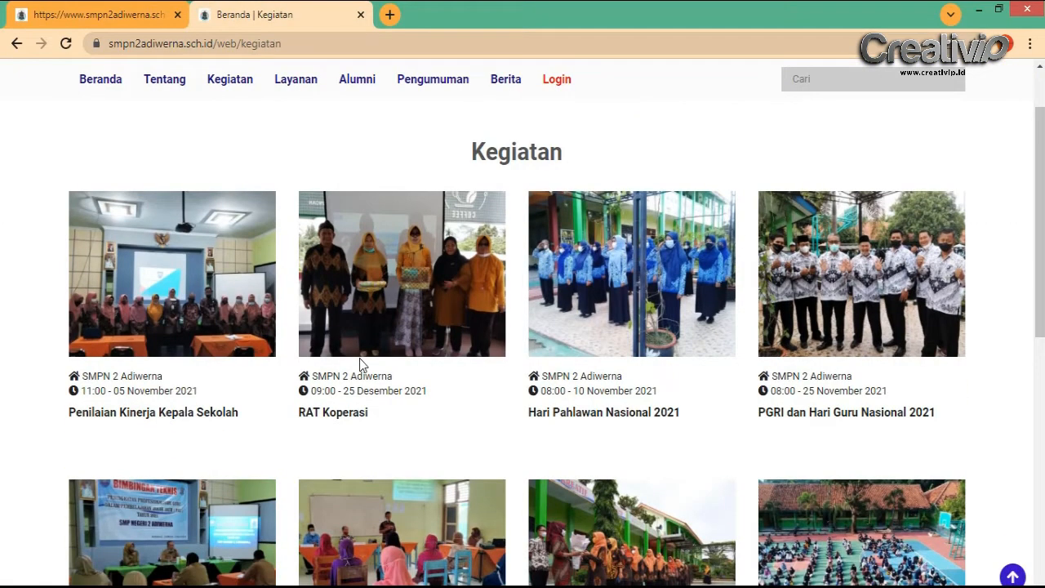
scroll(362, 365, "down", 1)
scroll(363, 365, "down", 2)
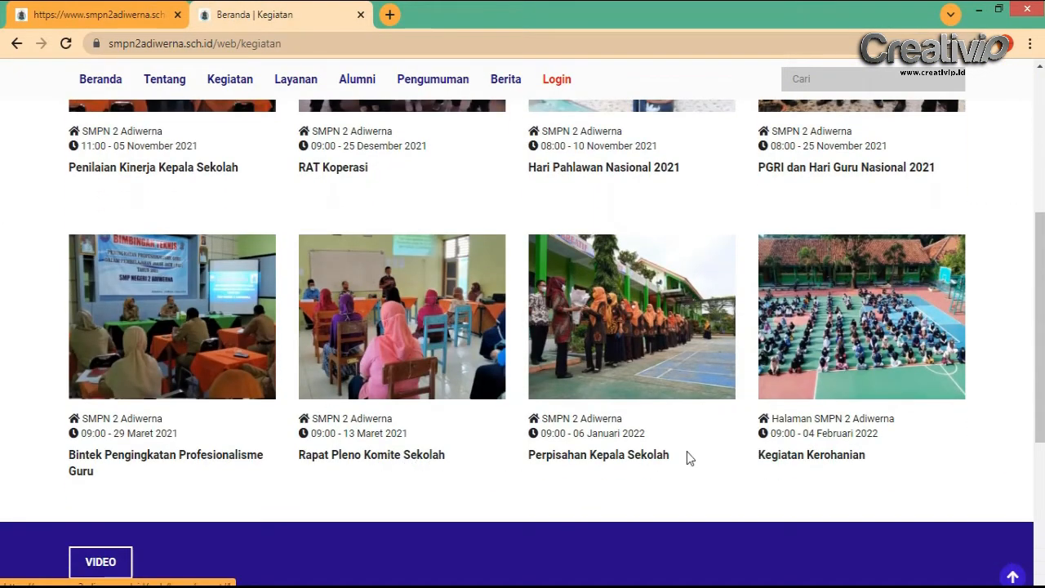
scroll(857, 363, "up", 2)
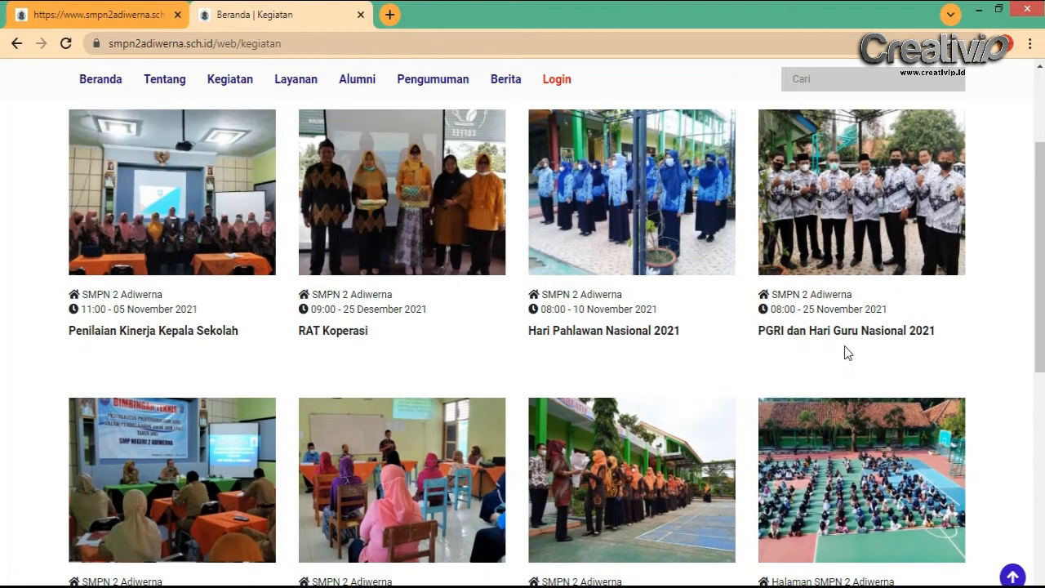
scroll(845, 353, "up", 1)
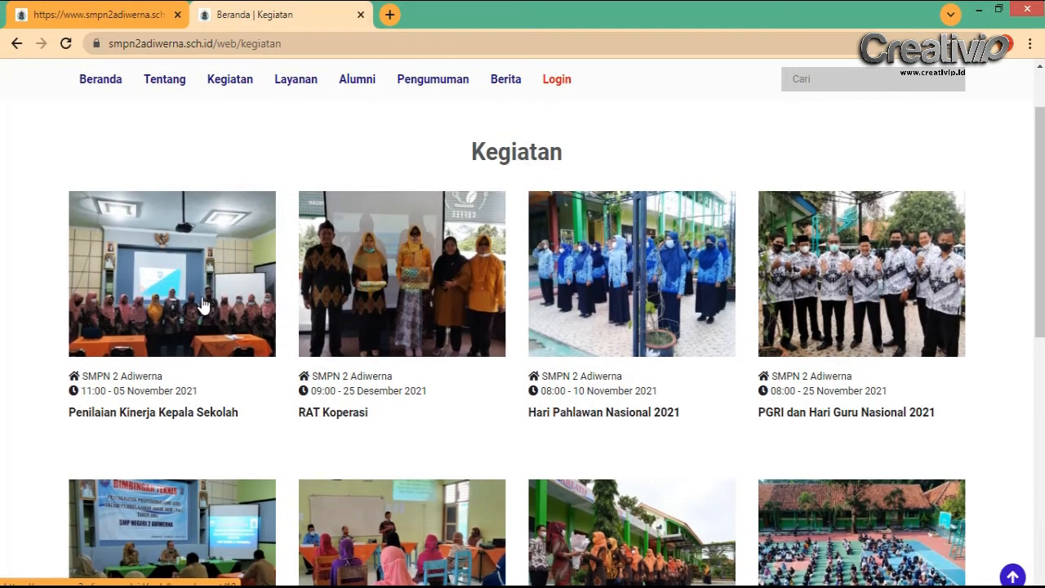
View the Hari Pahlawan Nasional 2021 event, then return home and to the admin Event list
left_click(652, 316)
scroll(149, 299, "down", 3)
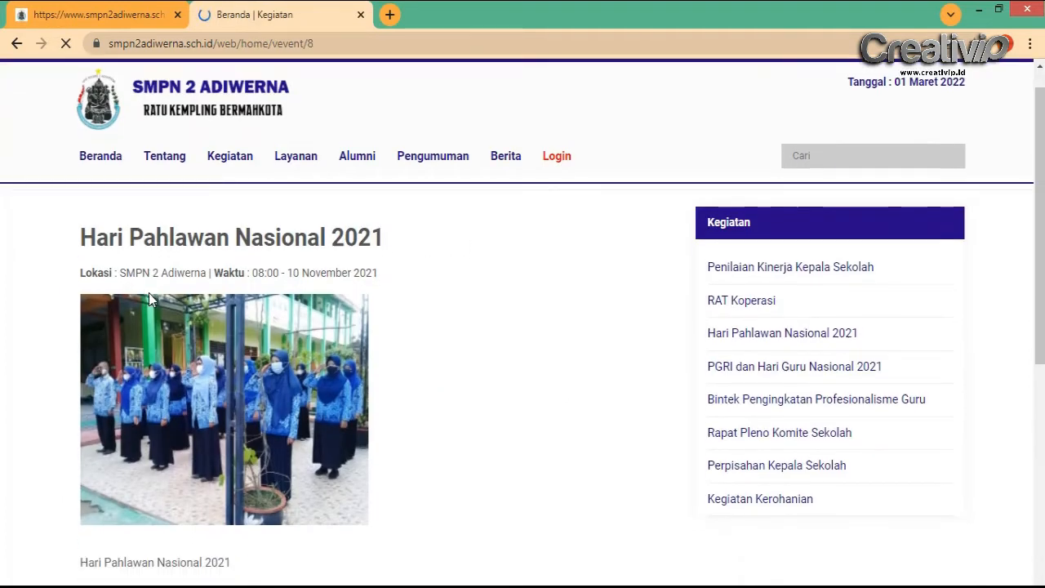
scroll(191, 370, "up", 3)
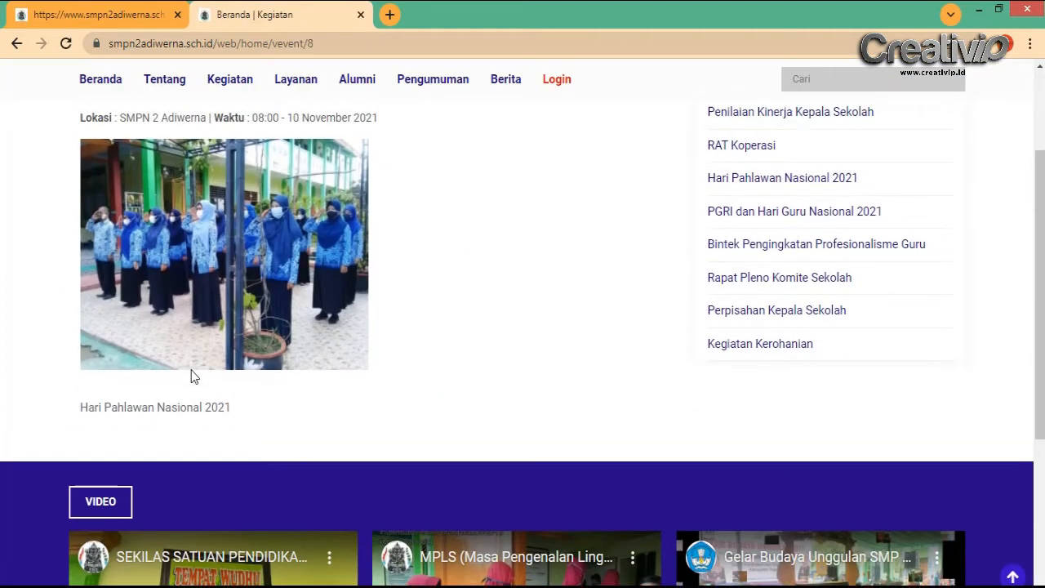
left_click(101, 192)
left_click(99, 8)
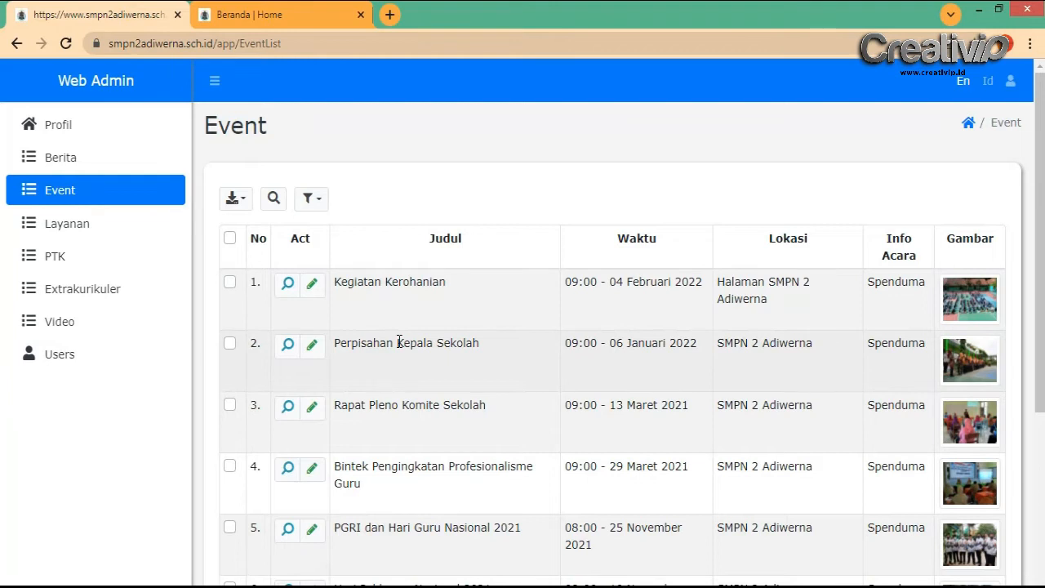
Add a new event: title Judul Kegiatan, time 09.00 WIB, location SMPN 2 Adiwerna, info Jumat Bersih
scroll(400, 343, "down", 3)
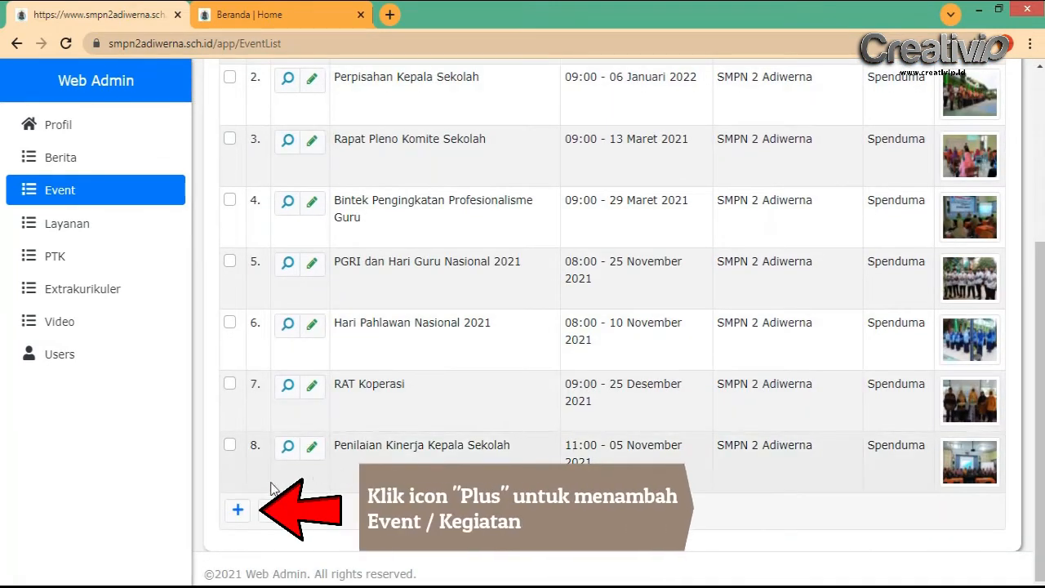
left_click(237, 512)
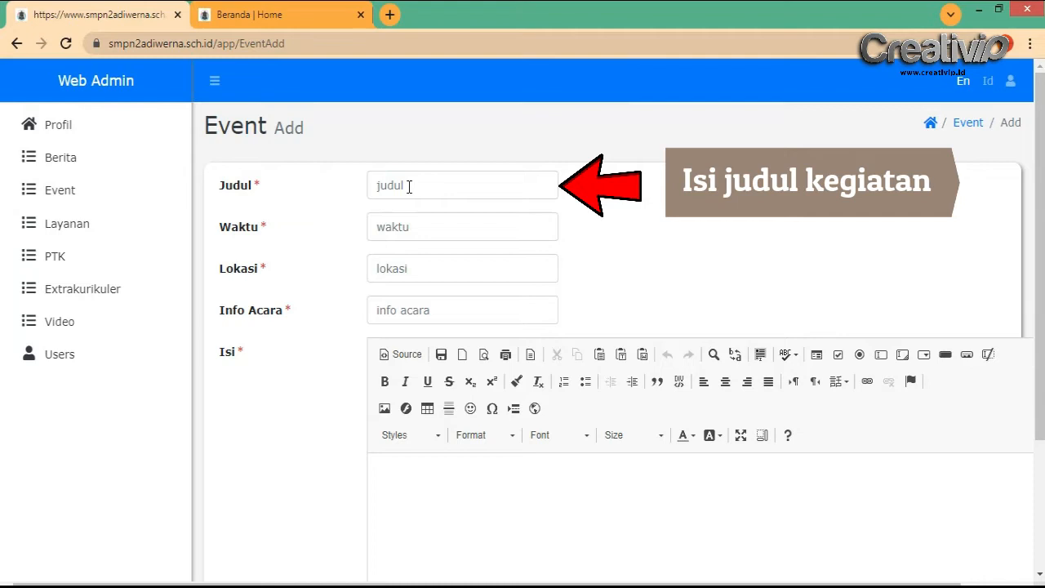
left_click(409, 186)
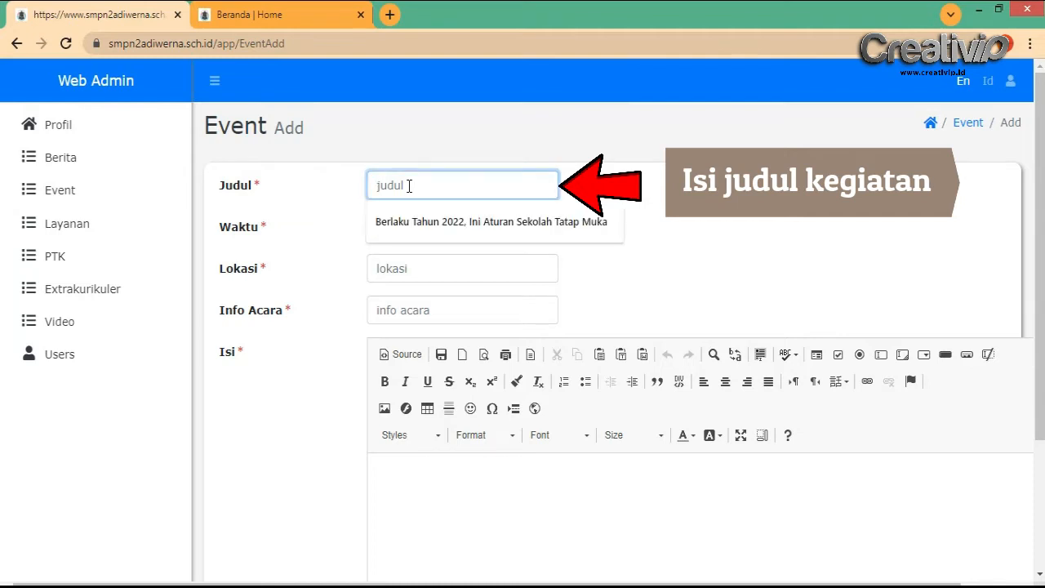
type("Judul Kegiatan")
left_click(435, 229)
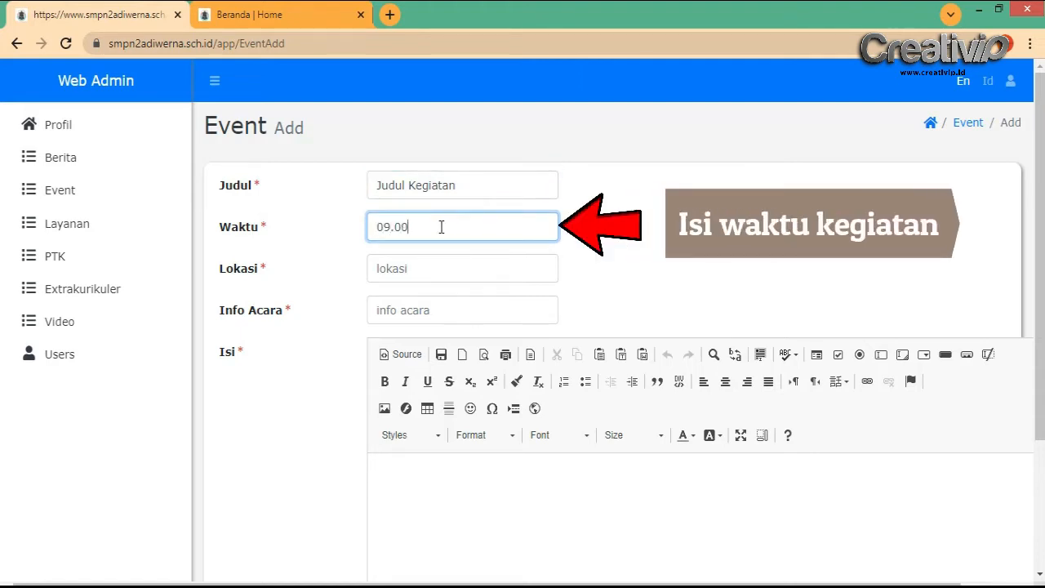
type("09.00 WIB")
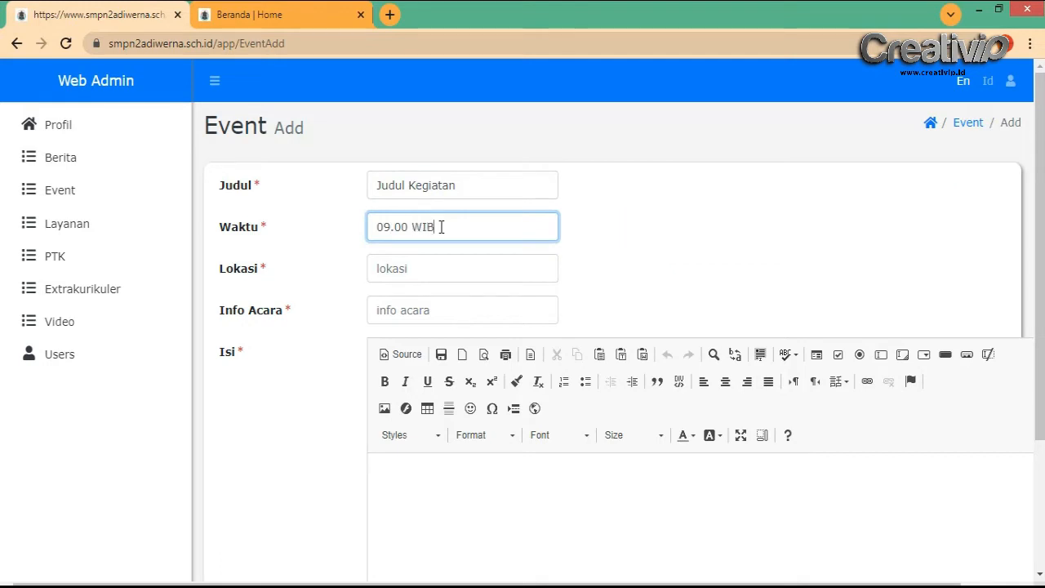
left_click(448, 264)
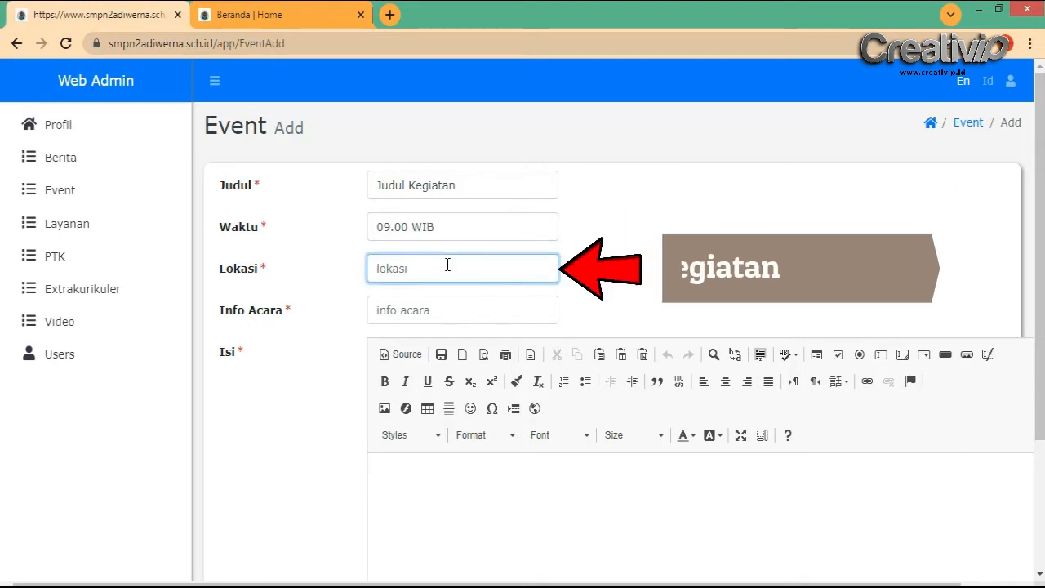
type("SM")
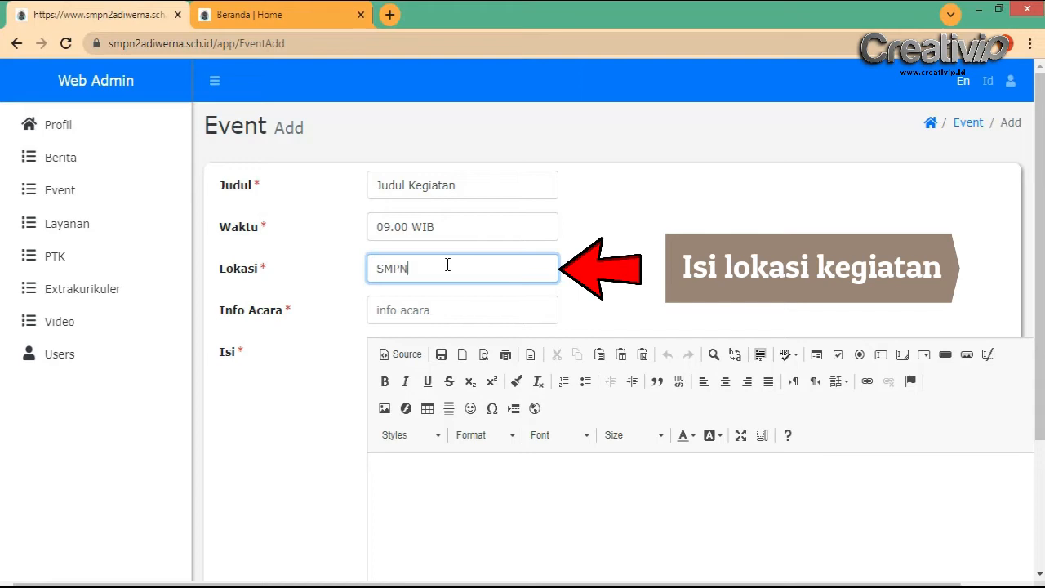
type("PN")
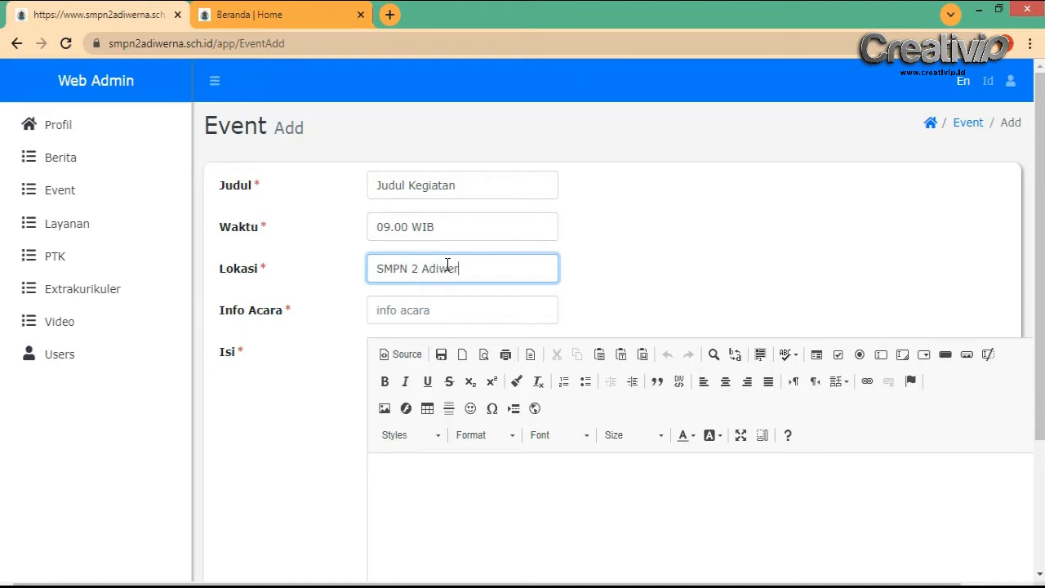
left_click(458, 310)
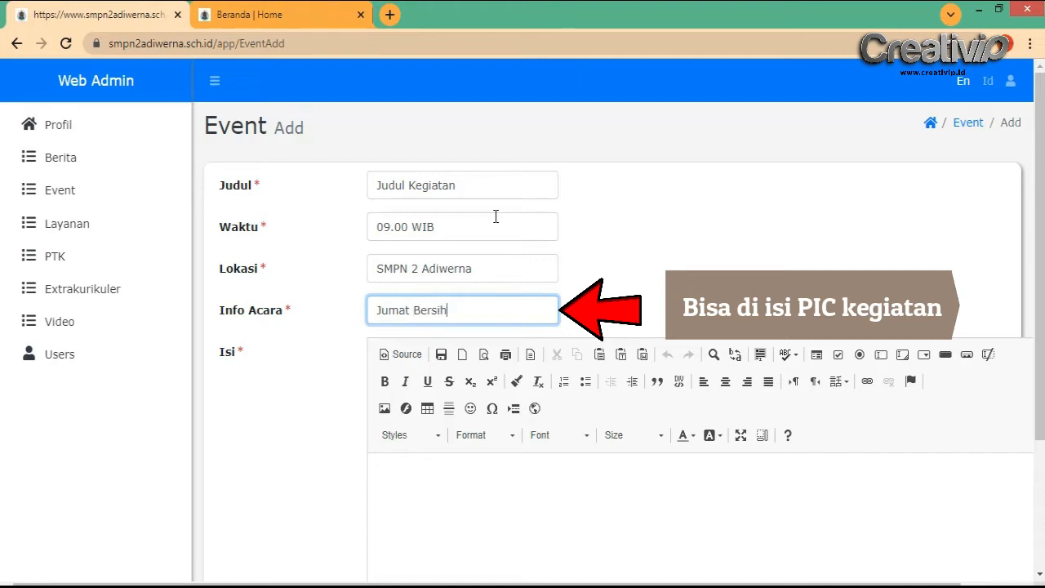
Write 'isi kegiatan' as the event body and select the ber2adw2 photo
left_click(574, 493)
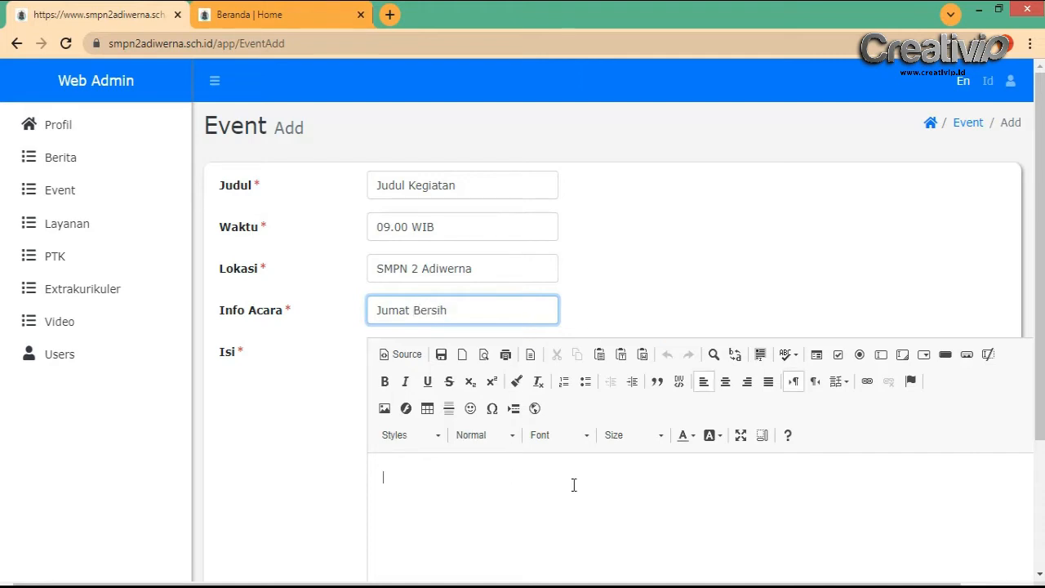
scroll(577, 482, "down", 2)
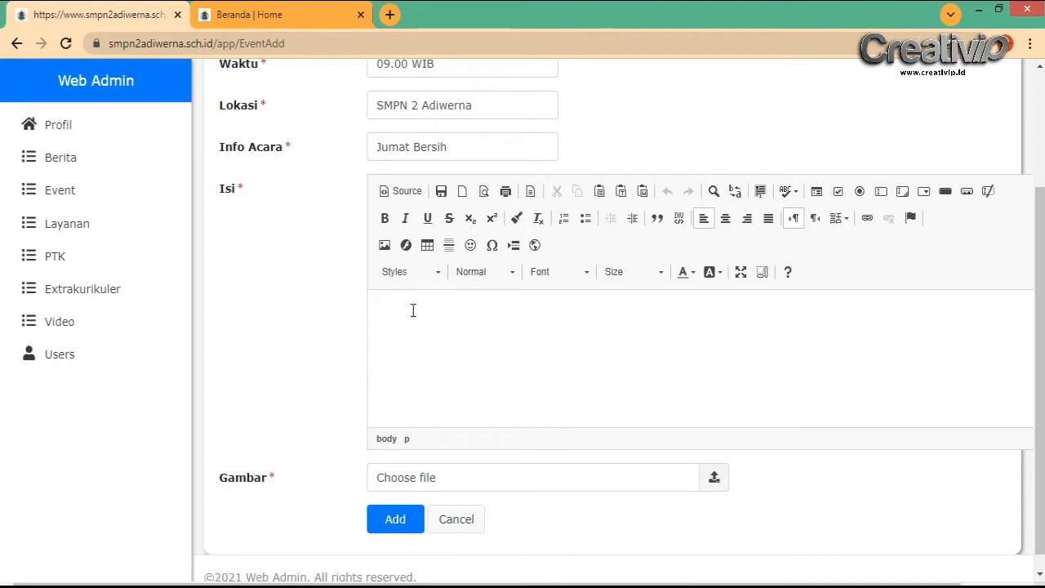
type("isi kegiatan")
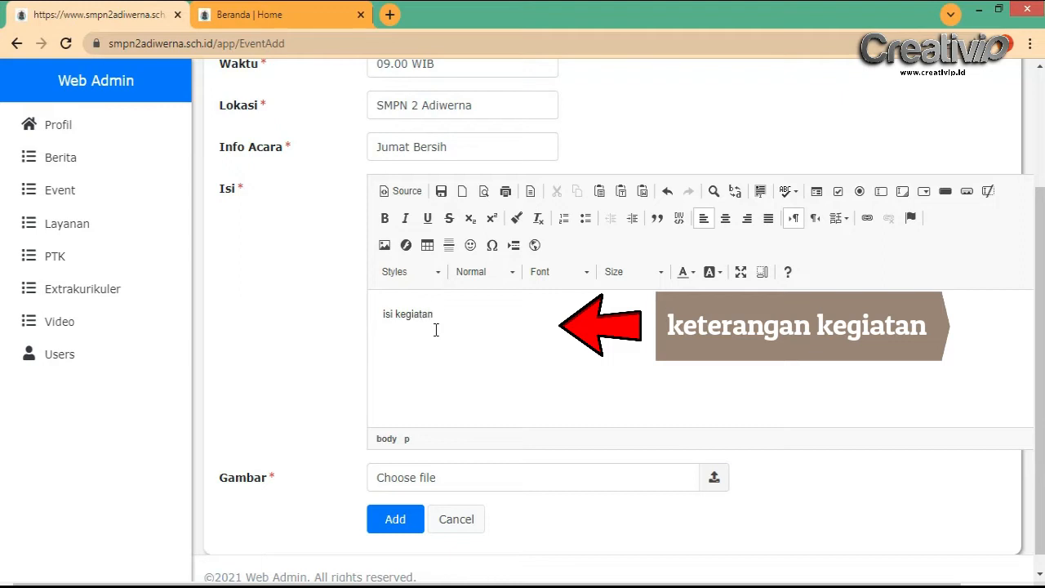
scroll(454, 343, "down", 1)
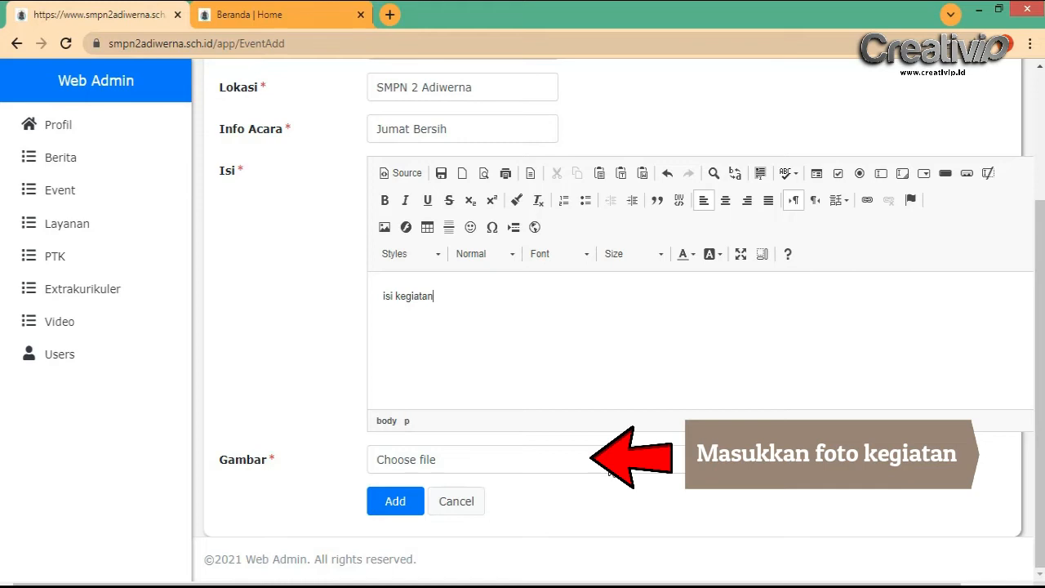
left_click(608, 469)
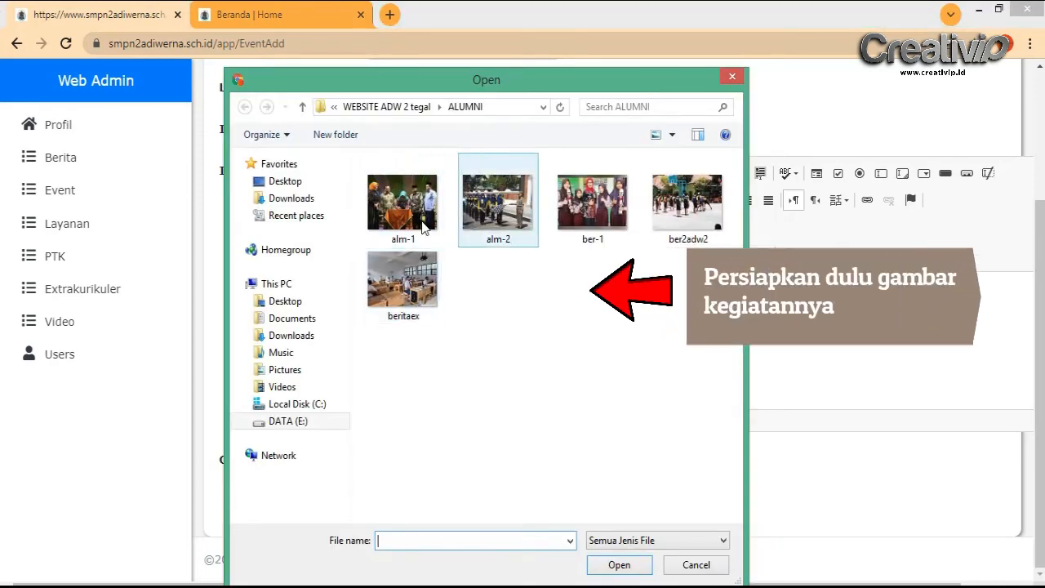
left_click(672, 232)
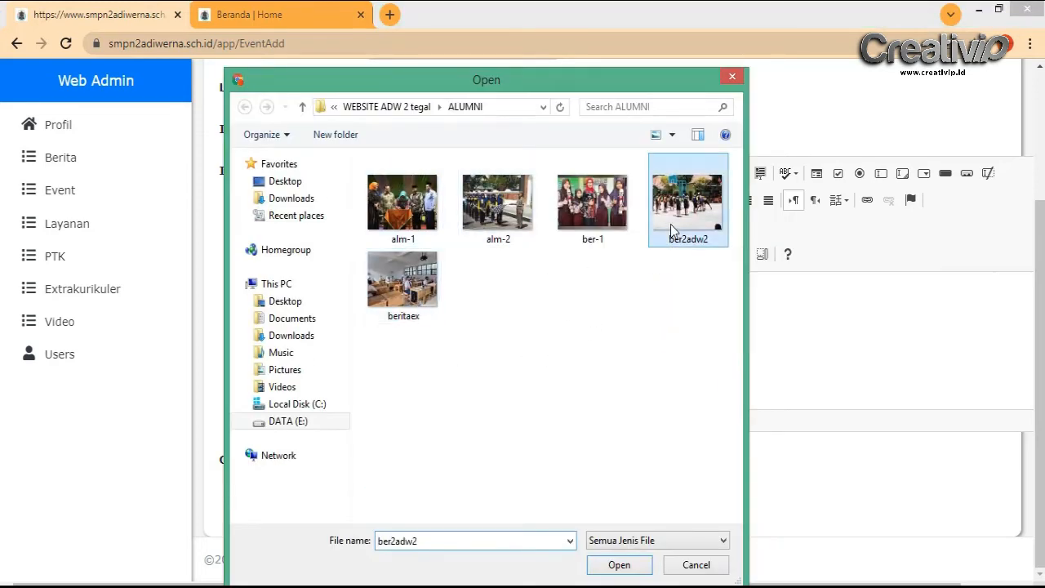
Attach the photo, save the Judul Kegiatan event as row 9, then delete a row from the list
left_click(619, 565)
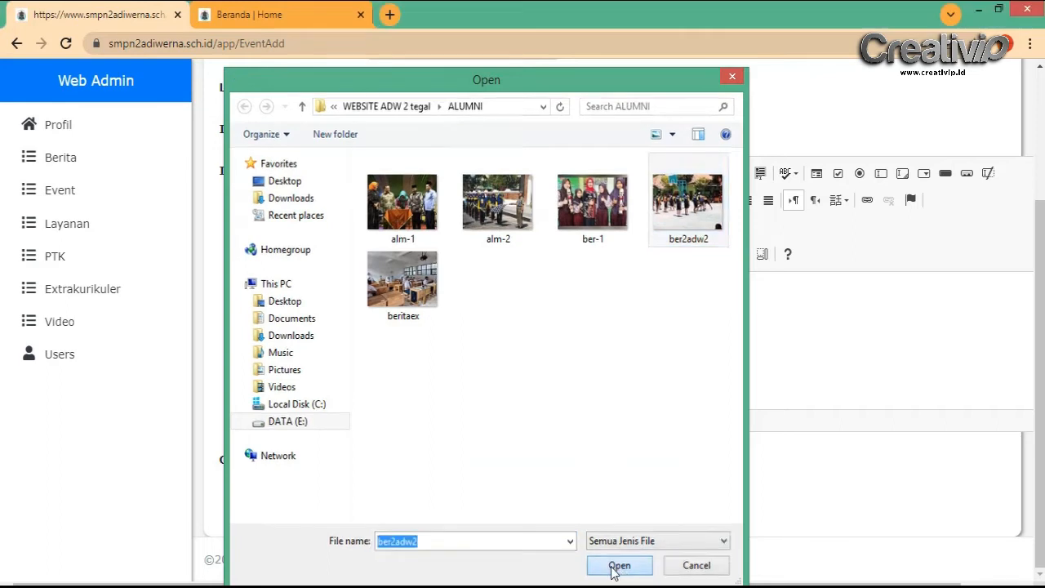
scroll(490, 465, "down", 3)
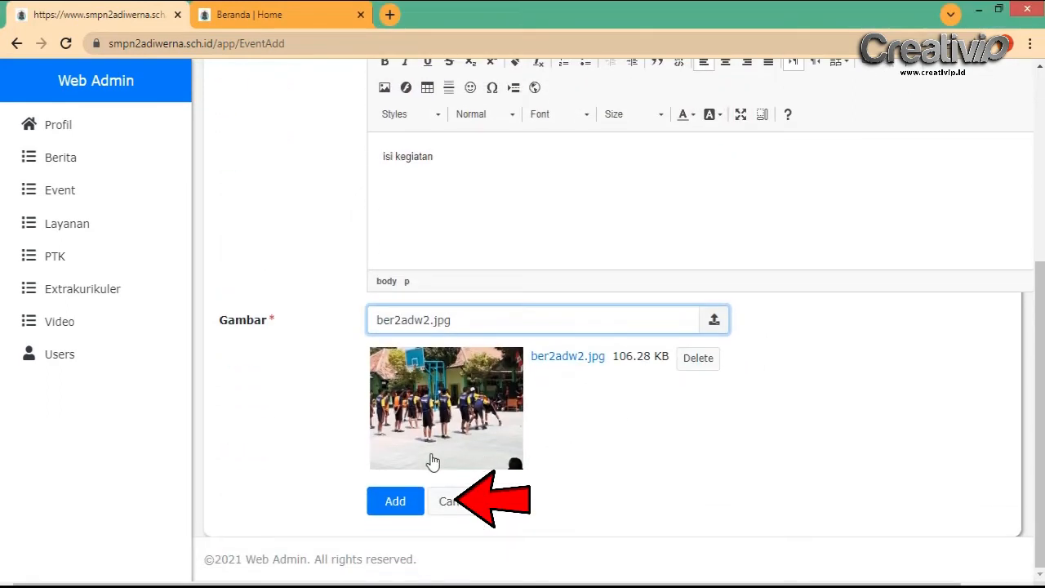
left_click(393, 501)
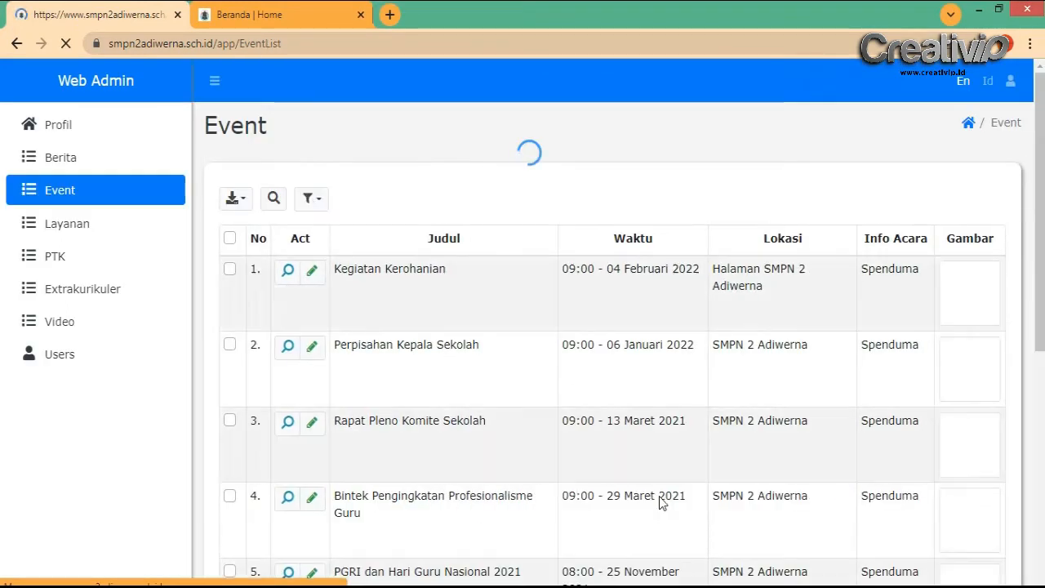
scroll(562, 380, "down", 3)
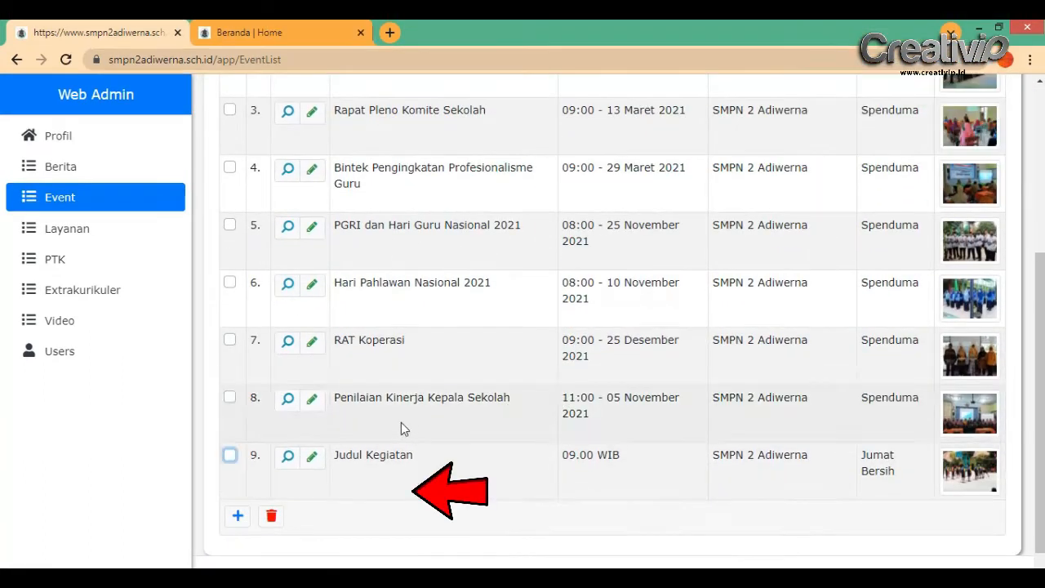
left_click(272, 517)
left_click(483, 357)
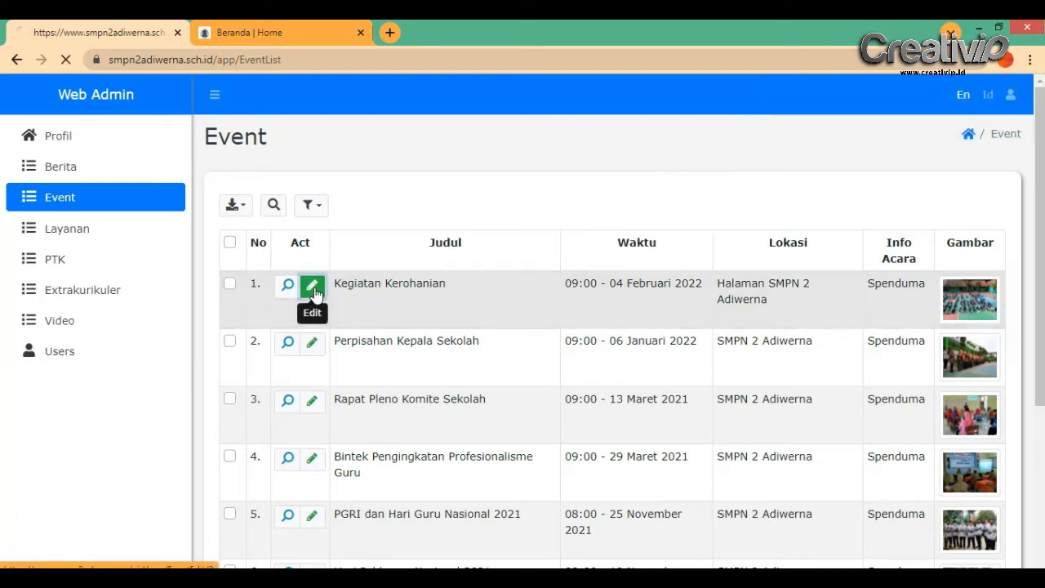
Save the Kegiatan Kerohanian event unchanged so it reports 'Updated successfully'
left_click(313, 289)
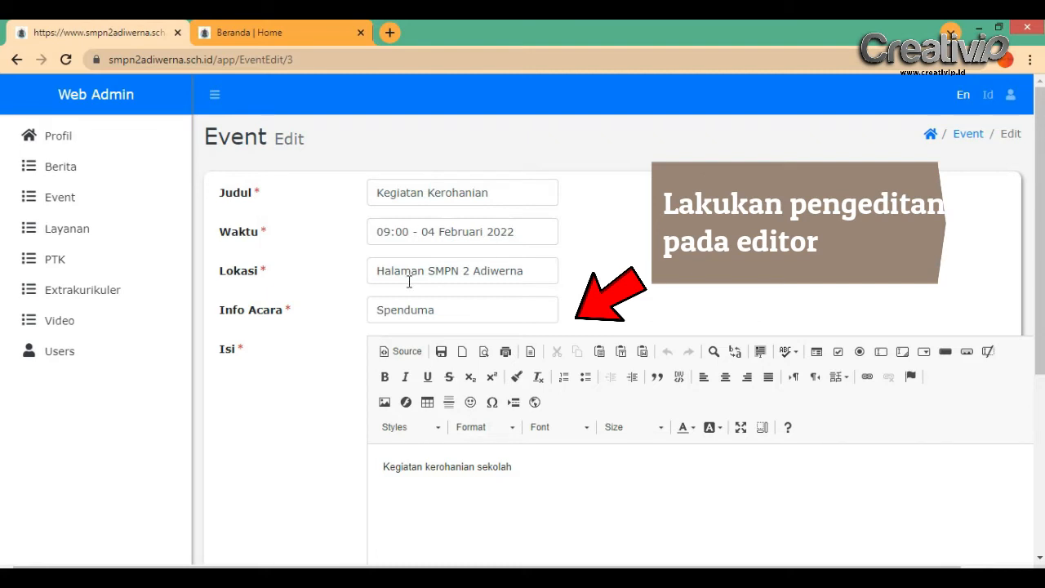
scroll(564, 383, "down", 2)
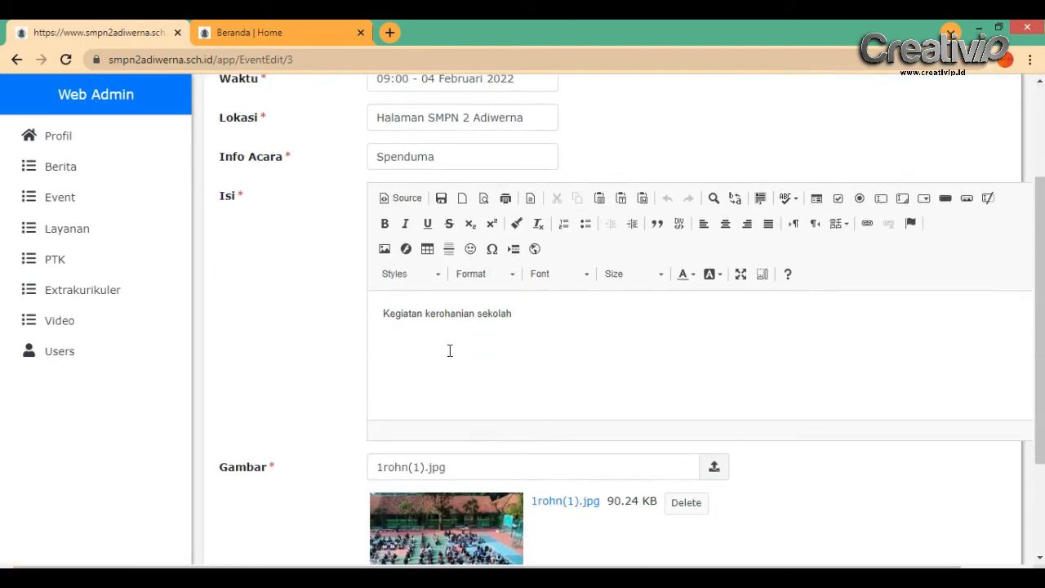
scroll(507, 332, "down", 2)
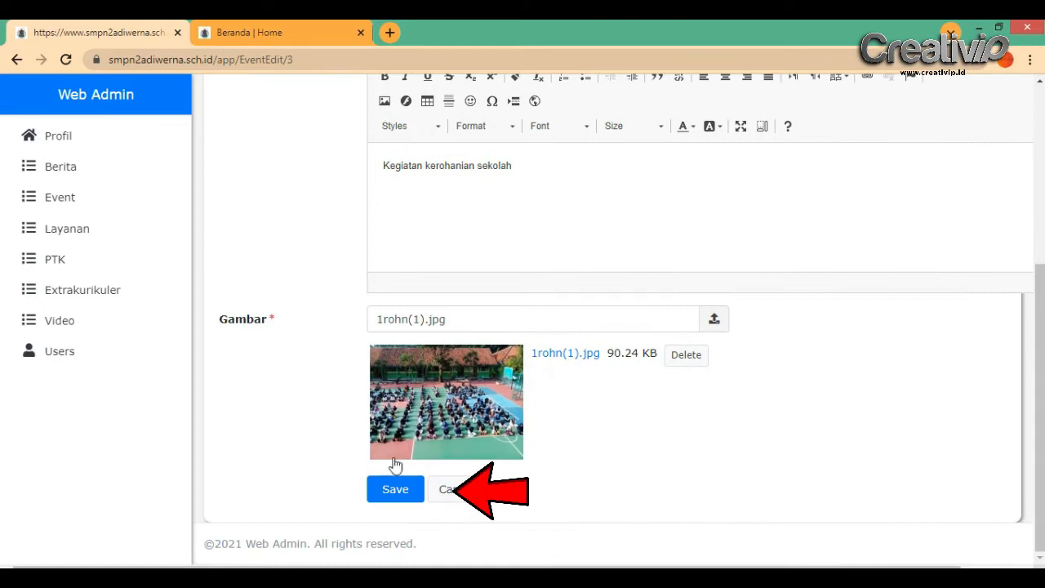
left_click(397, 490)
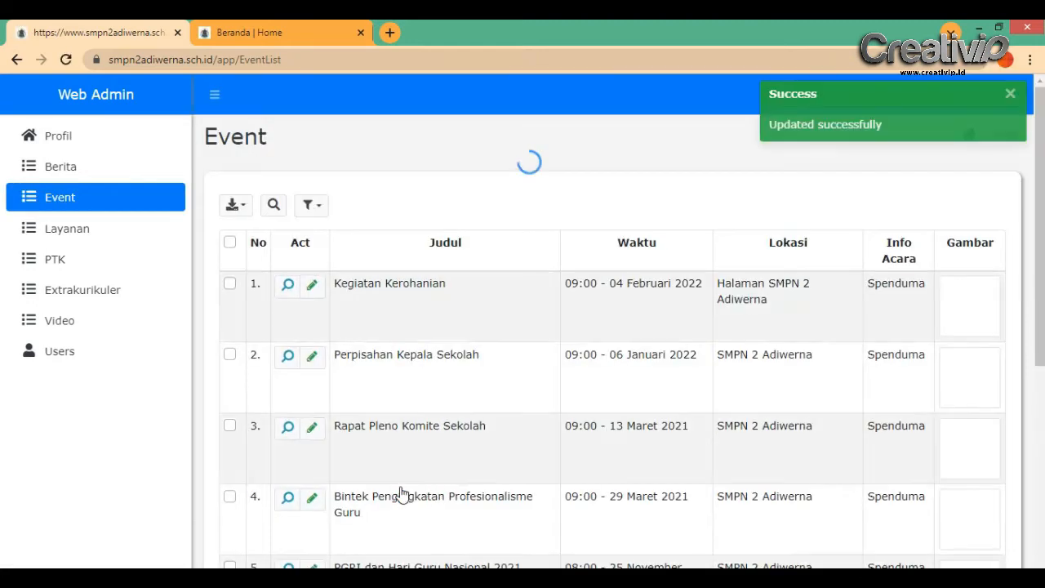
left_click(249, 32)
Check the public Judul Kegiatan event's basketball photo and 'isi kegiatan' text, then go home
left_click(233, 190)
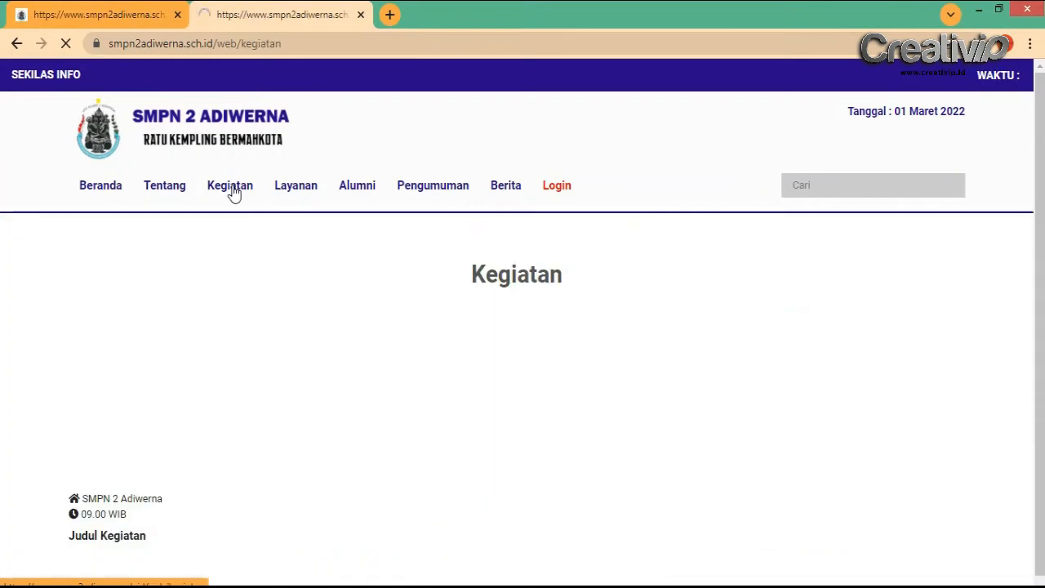
scroll(600, 363, "down", 1)
scroll(600, 355, "up", 1)
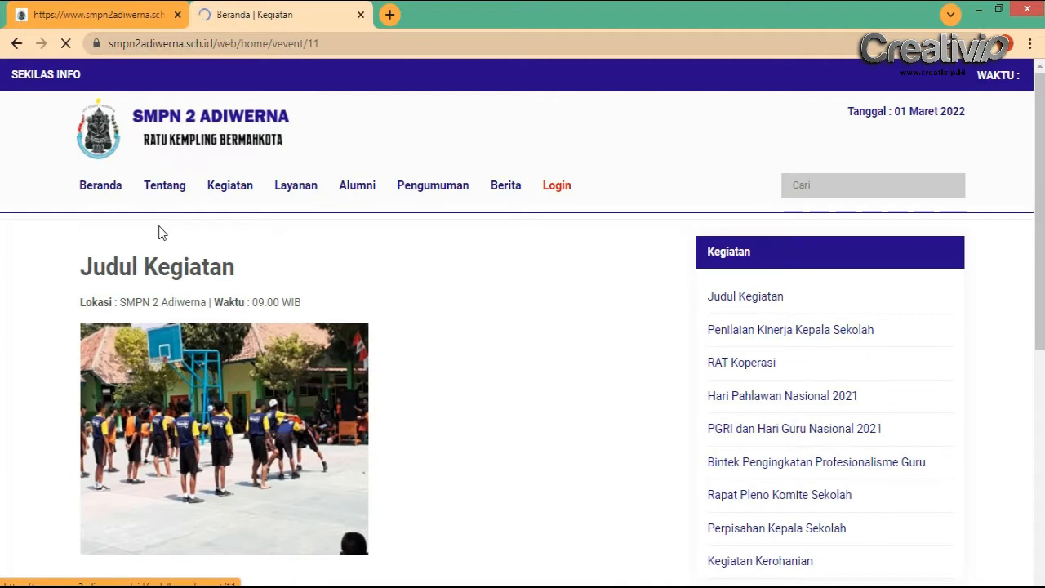
scroll(214, 401, "down", 4)
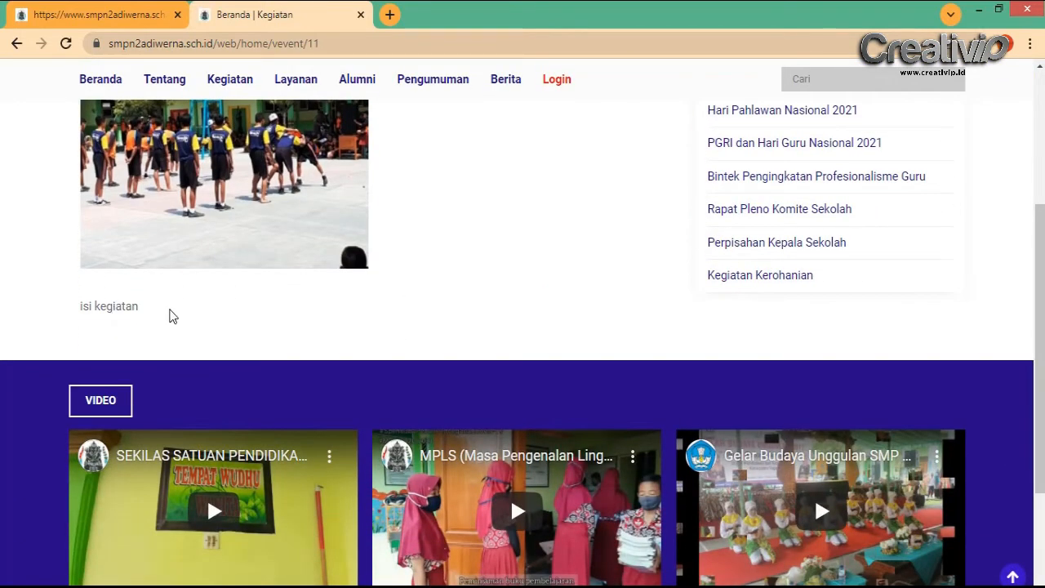
scroll(173, 316, "up", 2)
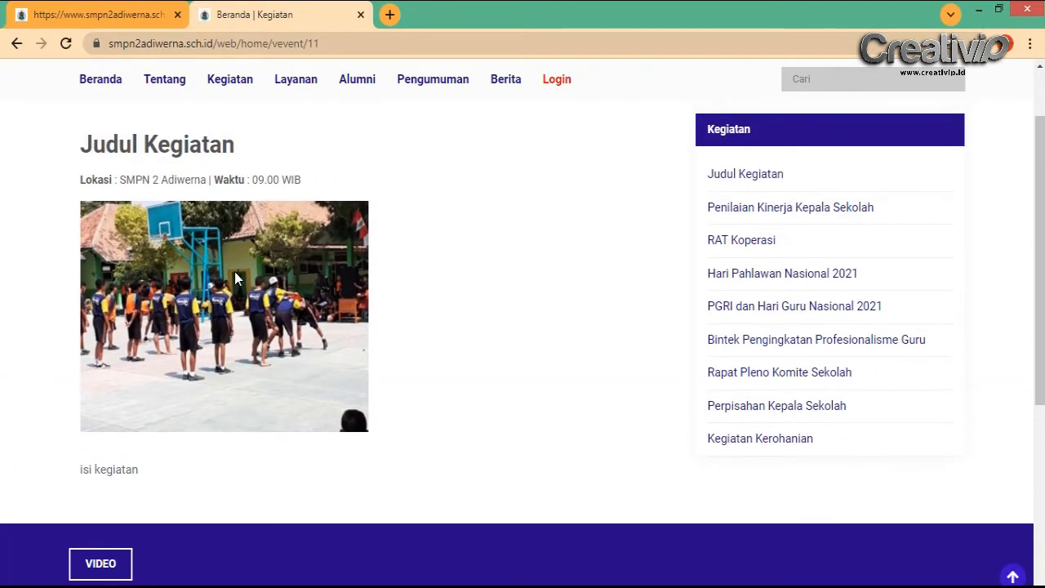
scroll(235, 271, "up", 3)
left_click(103, 187)
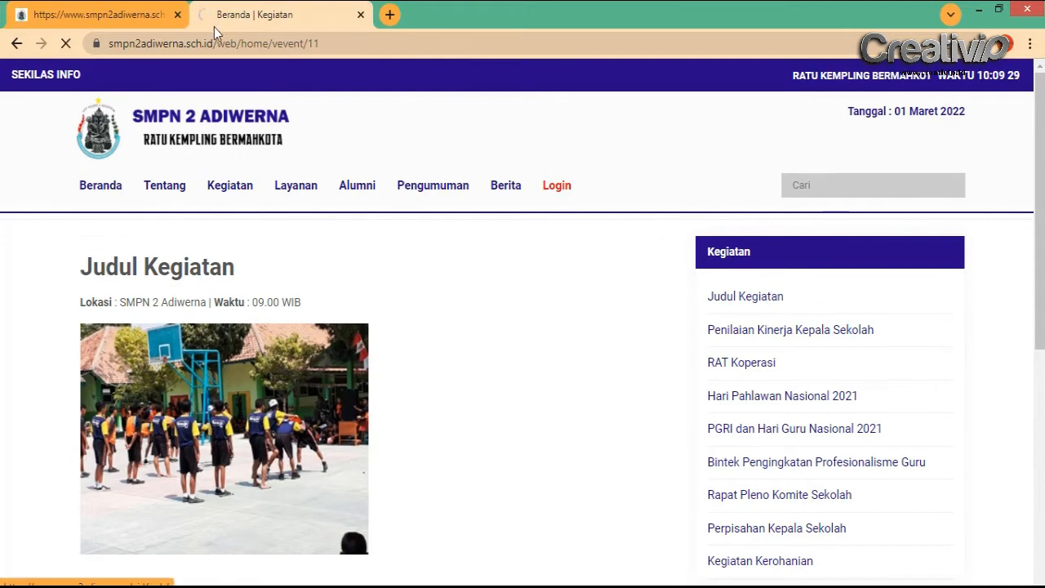
Open the admin Layanan list, headed by Mushola, after checking the five public Layanan facilities
left_click(109, 10)
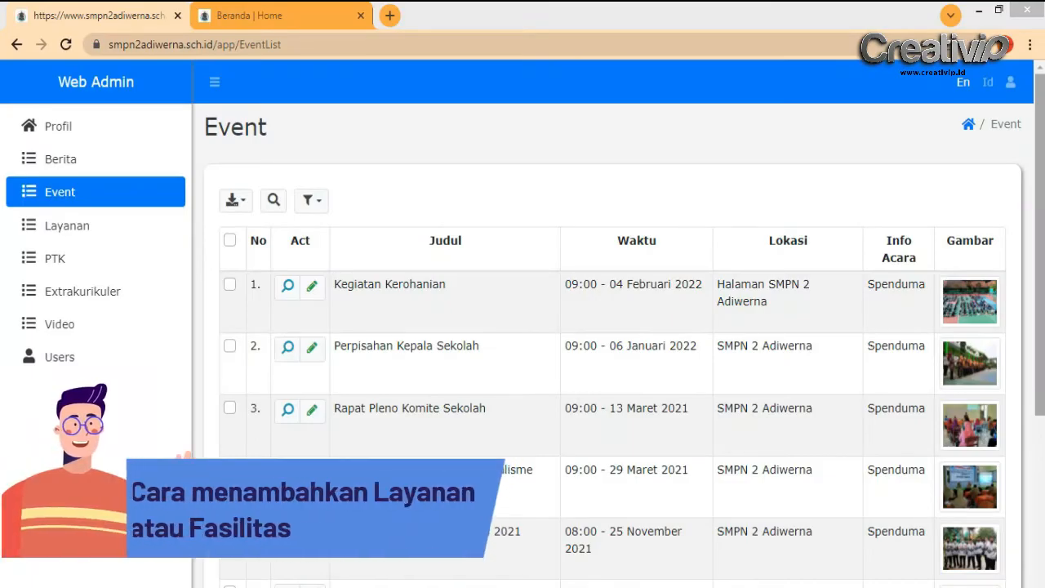
left_click(90, 233)
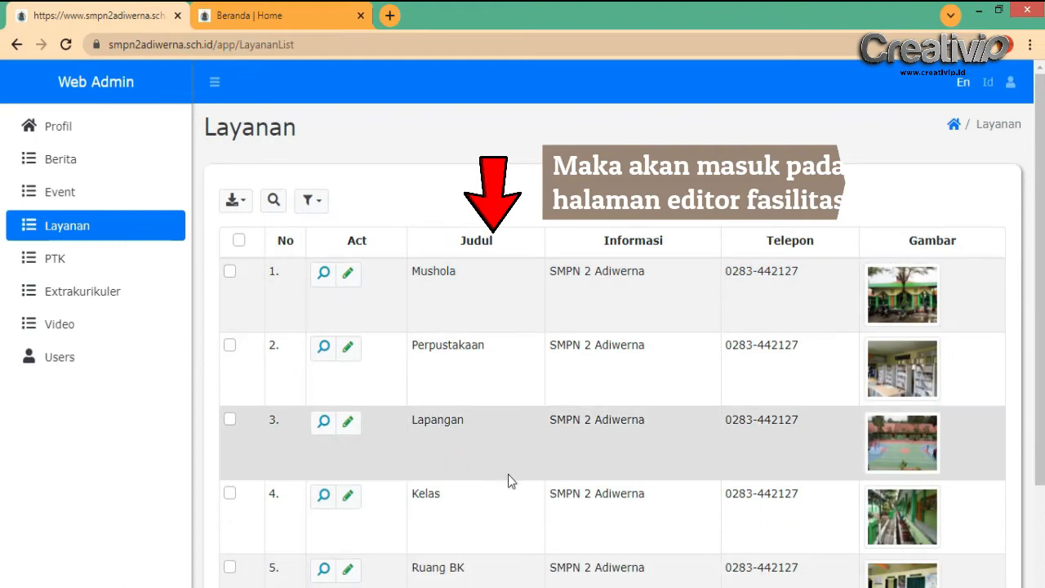
left_click(306, 10)
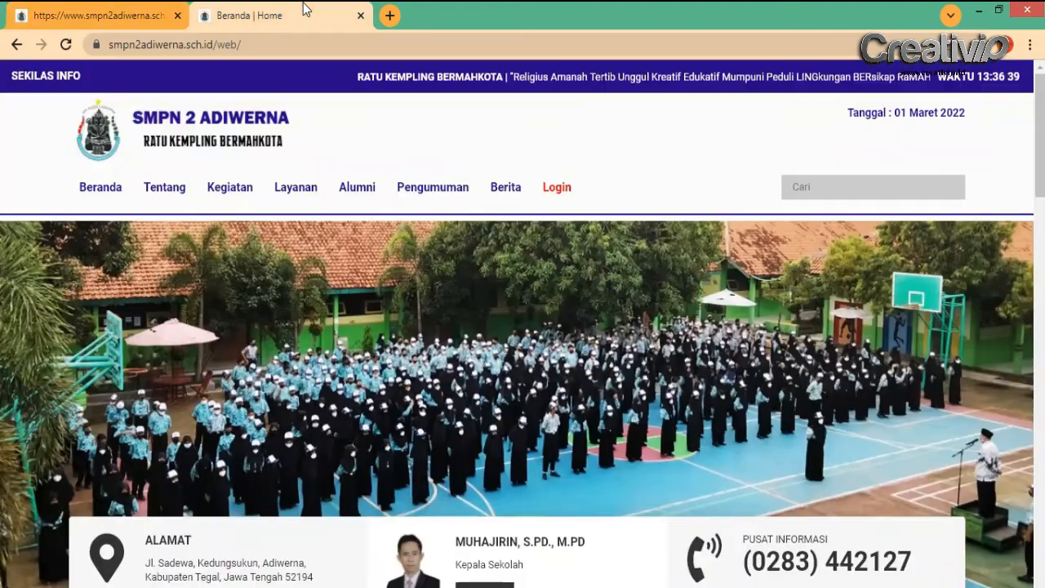
scroll(600, 375, "down", 4)
scroll(600, 376, "down", 6)
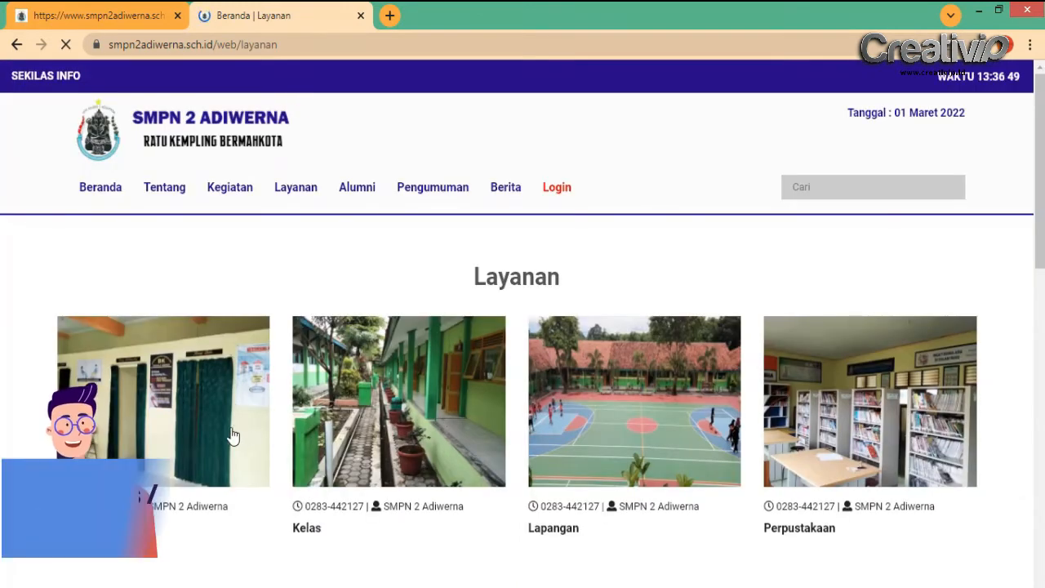
scroll(722, 400, "down", 2)
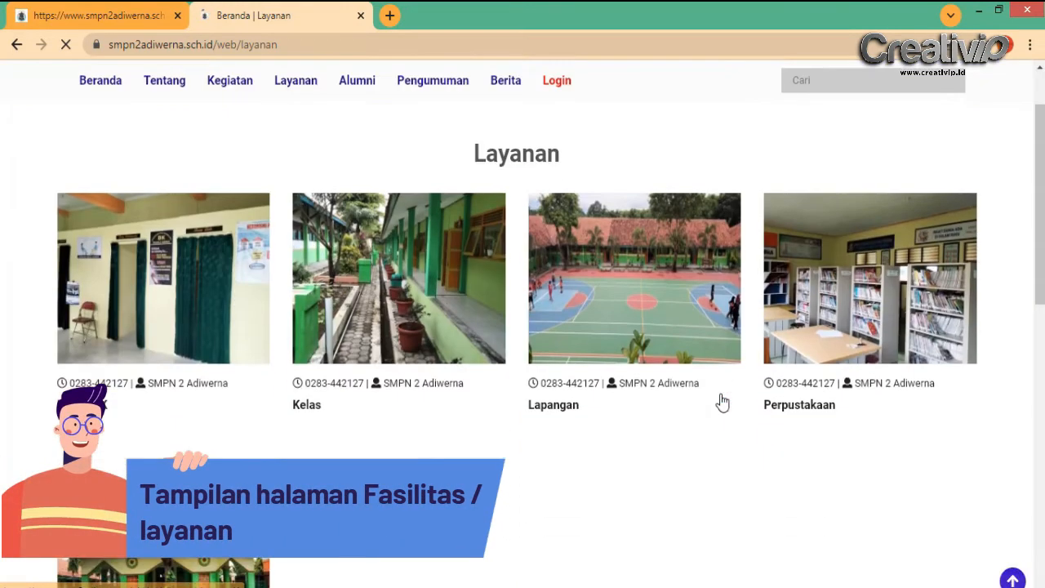
scroll(722, 400, "down", 2)
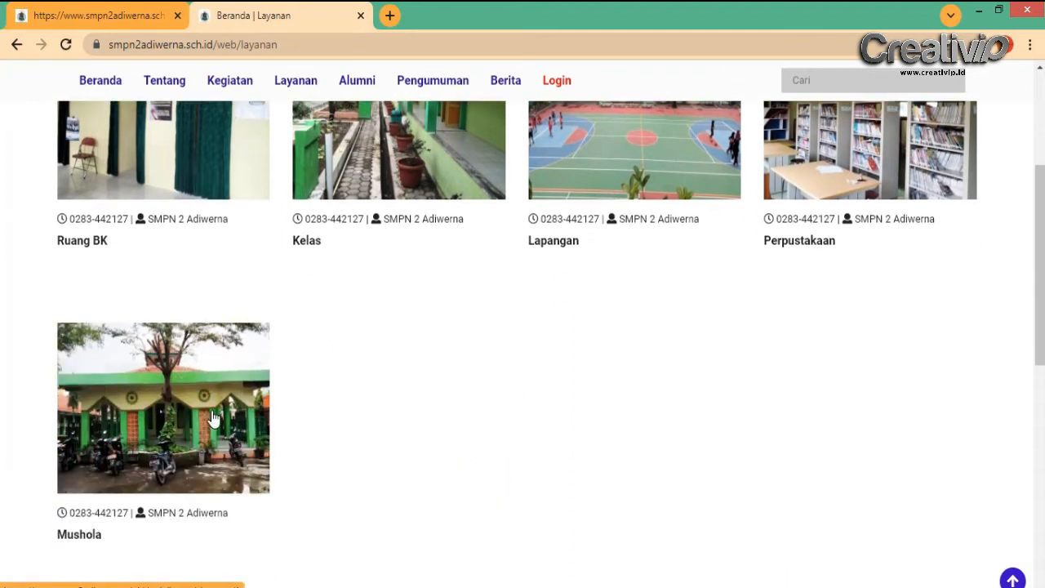
scroll(613, 447, "up", 4)
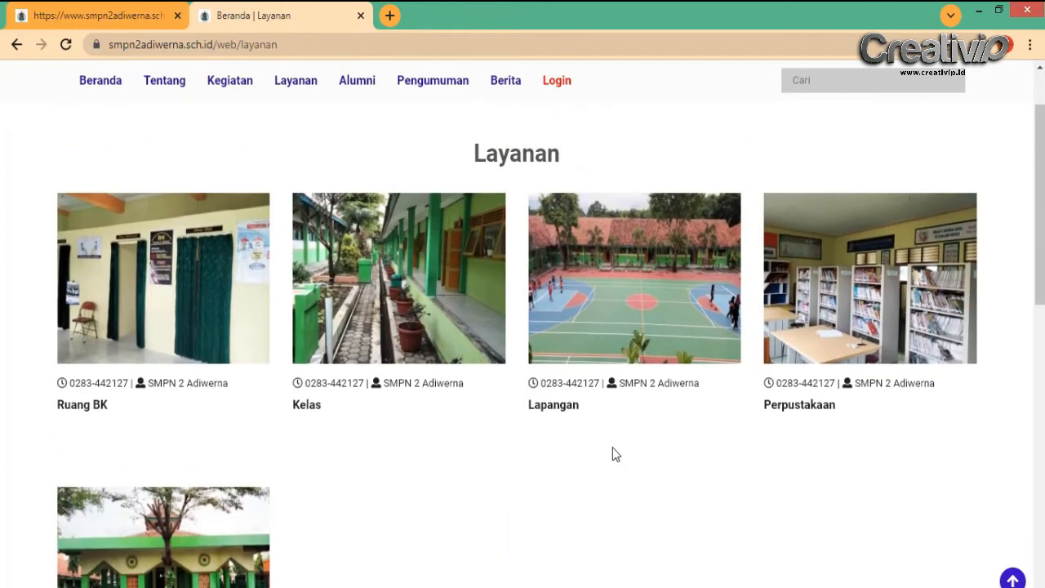
left_click(126, 6)
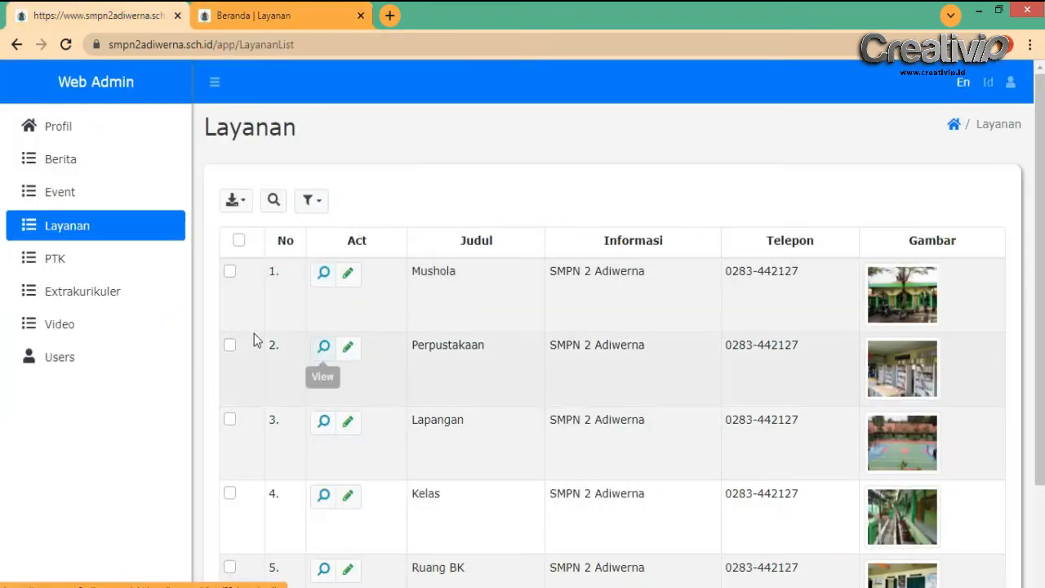
Start a new Layanan entry titled Ruang LAB
scroll(449, 322, "down", 2)
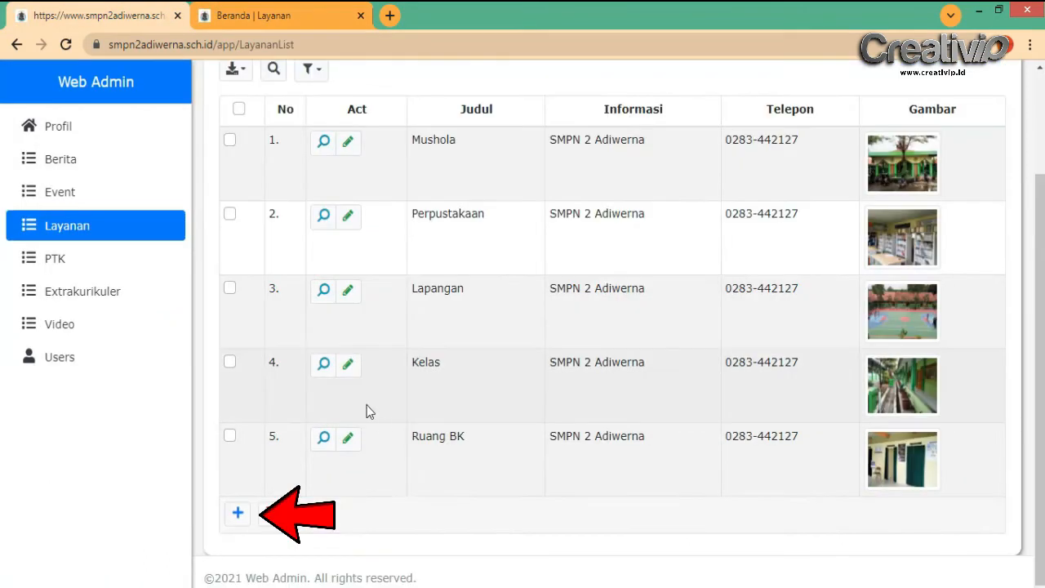
left_click(238, 518)
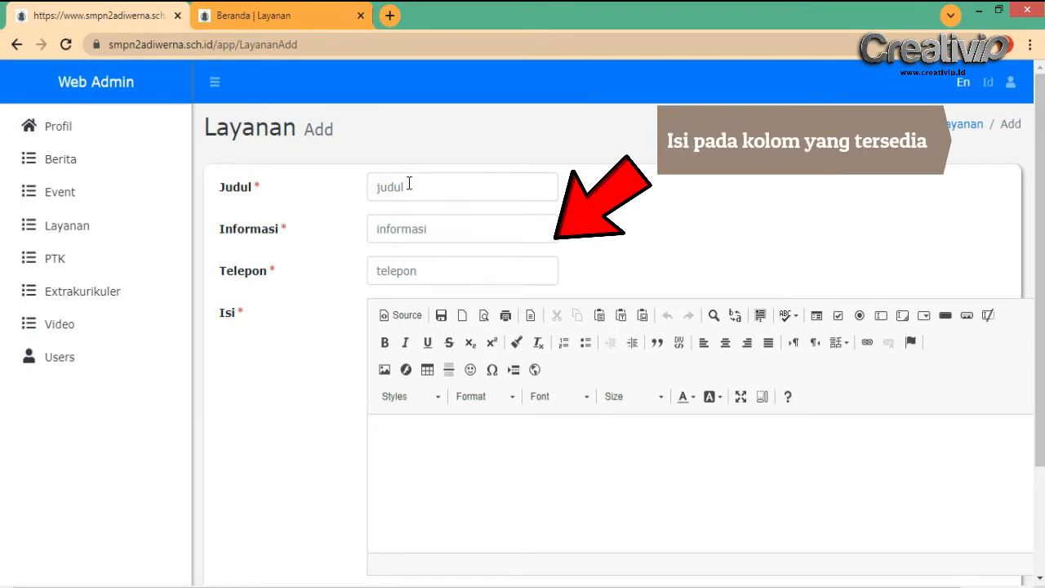
left_click(409, 183)
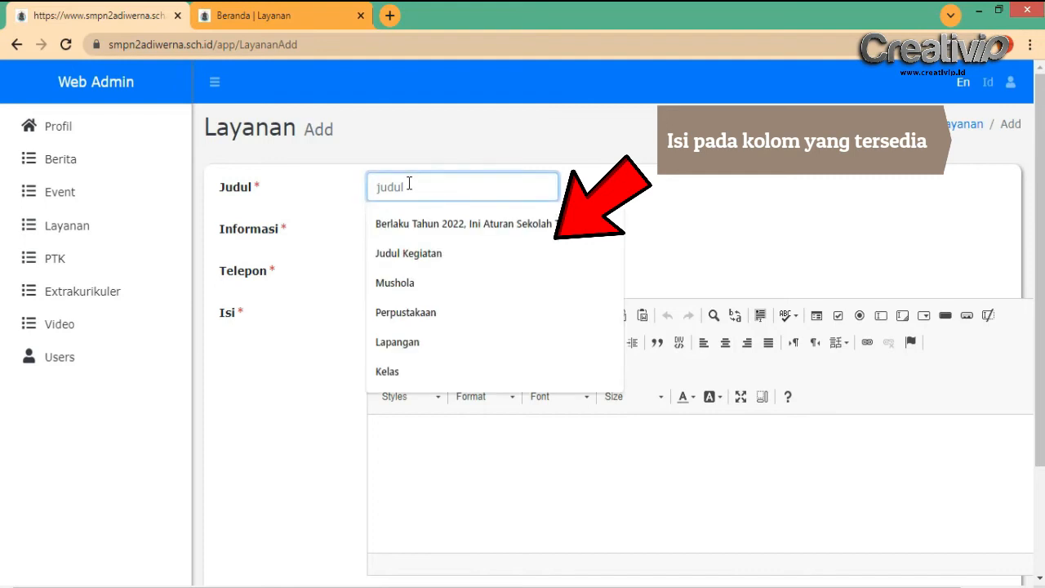
type("R")
type("uang Sen")
key("BackSpace")
key("BackSpace")
key("BackSpace")
type("L")
key("BackSpace")
key("BackSpace")
key("BackSpace")
key("BackSpace")
key("BackSpace")
key("BackSpace")
key("BackSpace")
type("Ruang L")
Fill Informasi and Telepon from the saved school name and phone suggestions
left_click(431, 233)
left_click(408, 264)
left_click(406, 273)
left_click(420, 305)
left_click(442, 446)
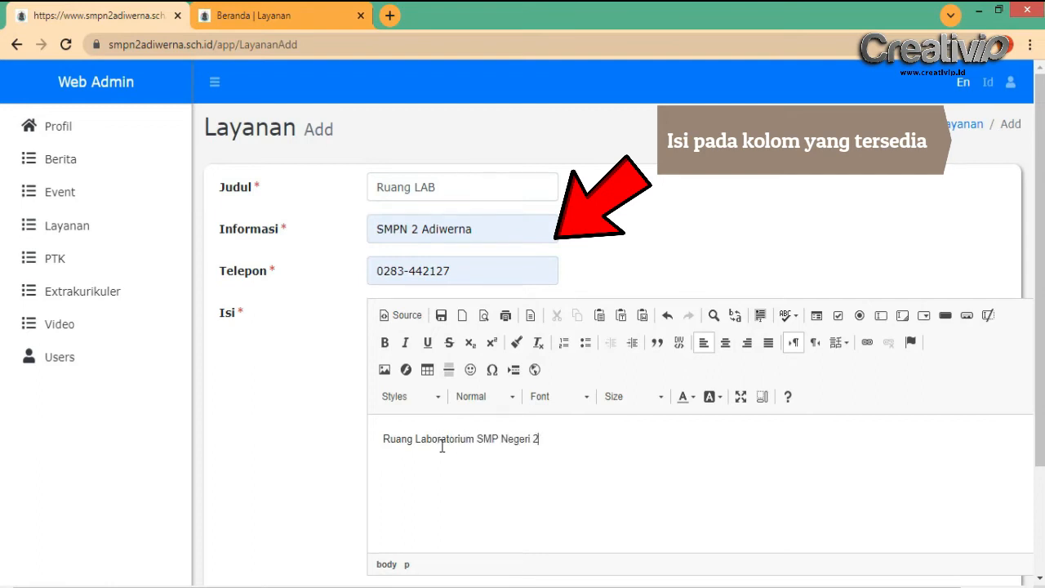
Attach the 04kelas.jpg image and save Ruang LAB as row 6 of the Layanan list
scroll(525, 432, "down", 3)
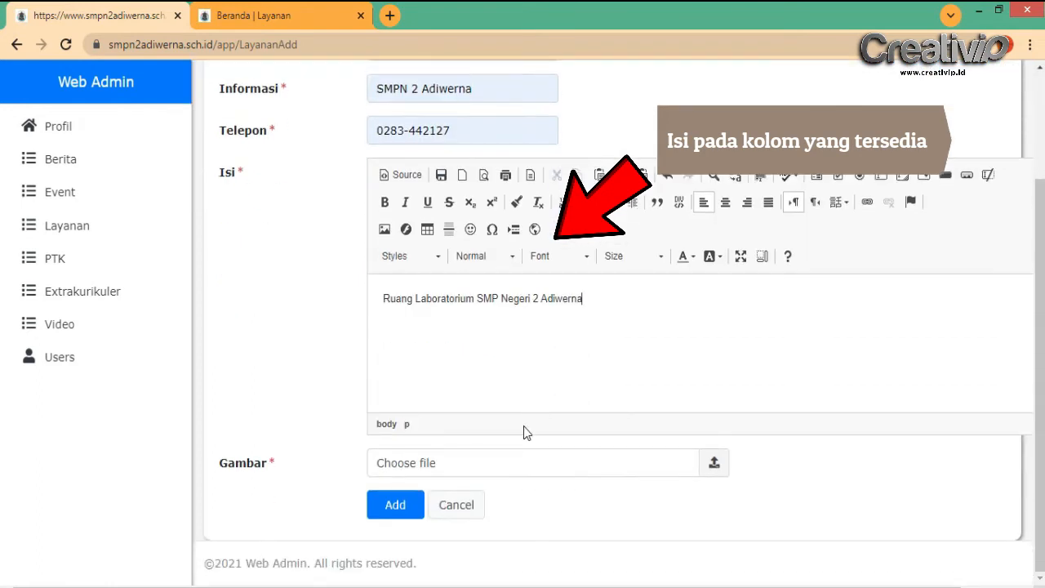
left_click(572, 469)
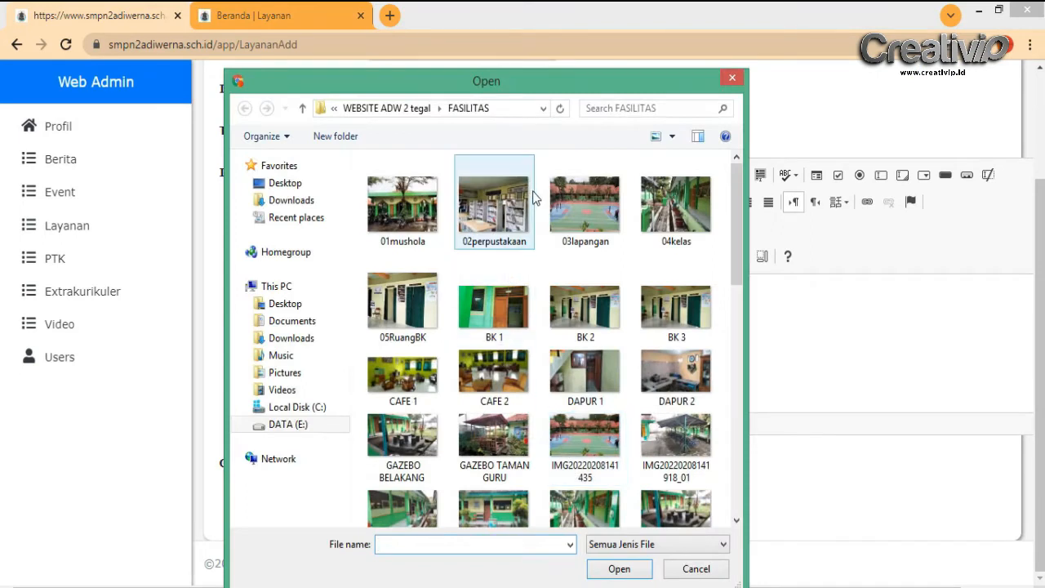
left_click(671, 234)
left_click(619, 568)
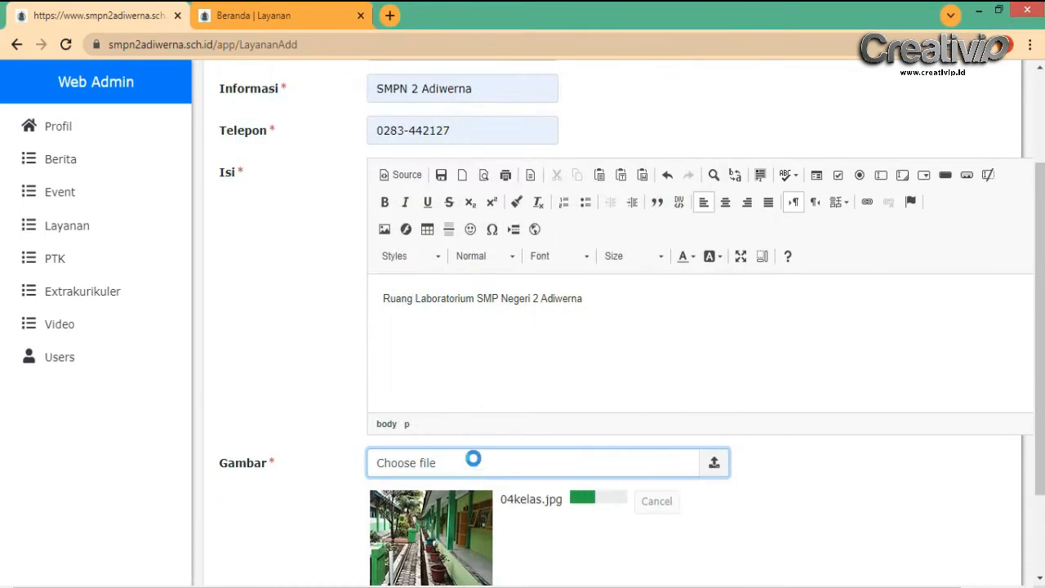
scroll(653, 453, "down", 1)
scroll(604, 441, "down", 2)
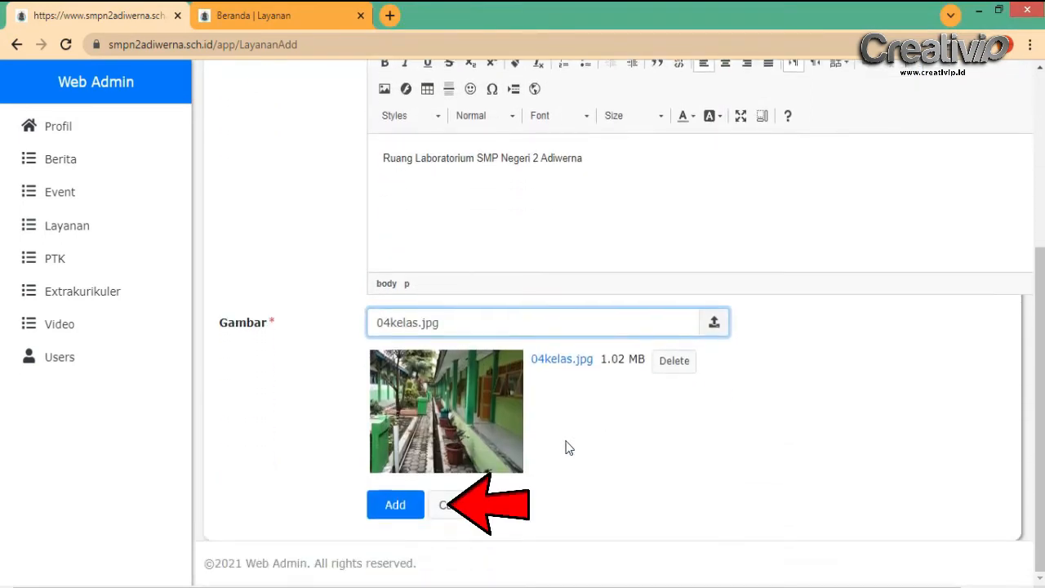
left_click(400, 504)
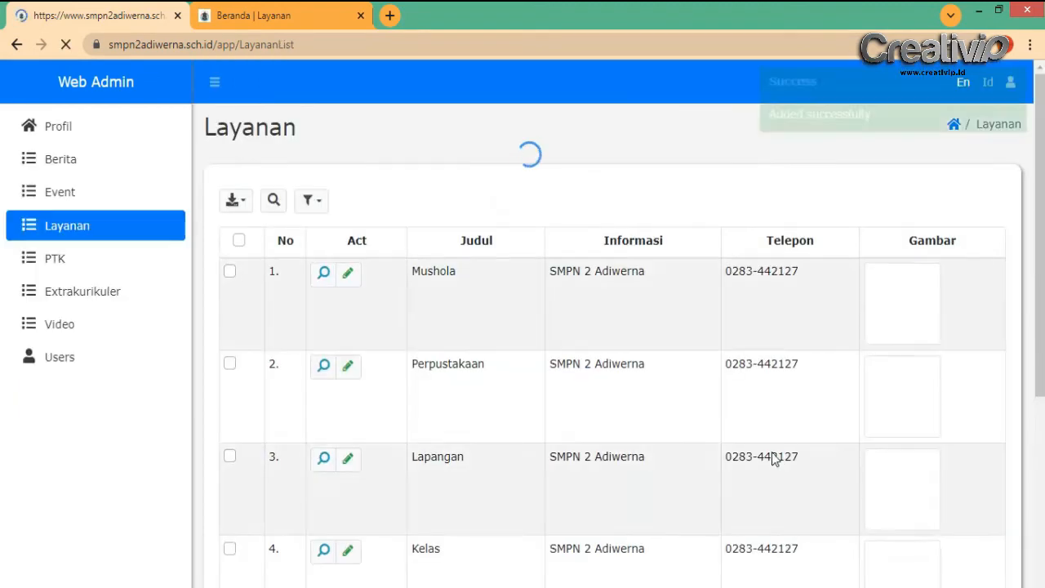
scroll(563, 369, "down", 3)
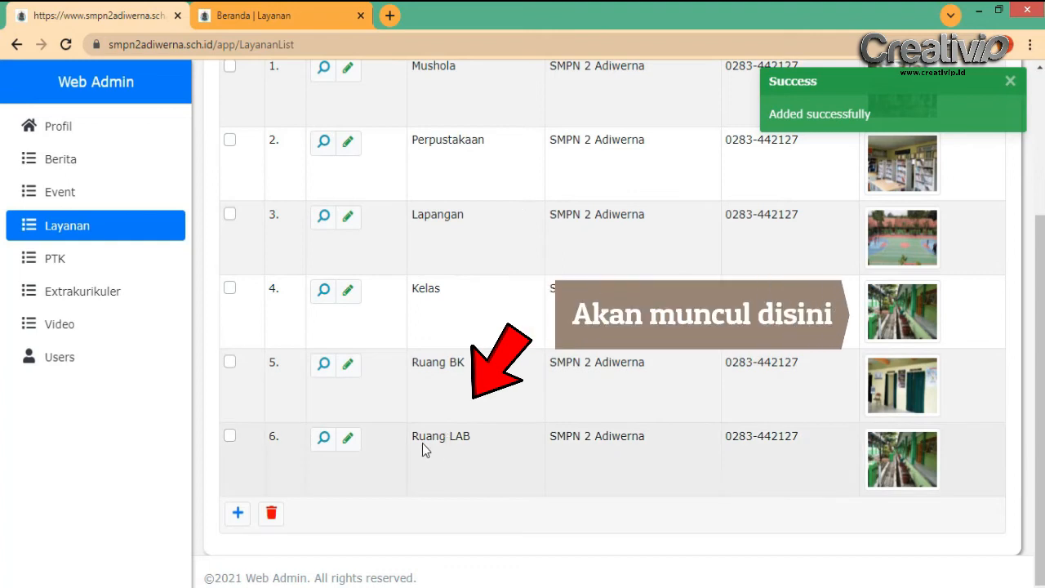
Check the public Layanan page, where Ruang LAB now leads the six facility cards
left_click(247, 10)
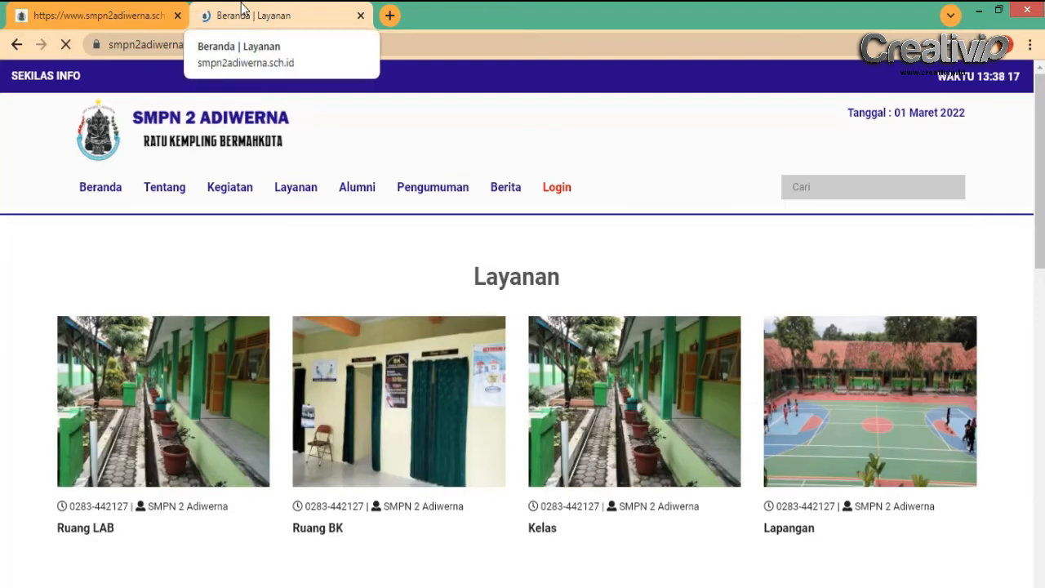
scroll(563, 325, "down", 2)
scroll(318, 316, "down", 1)
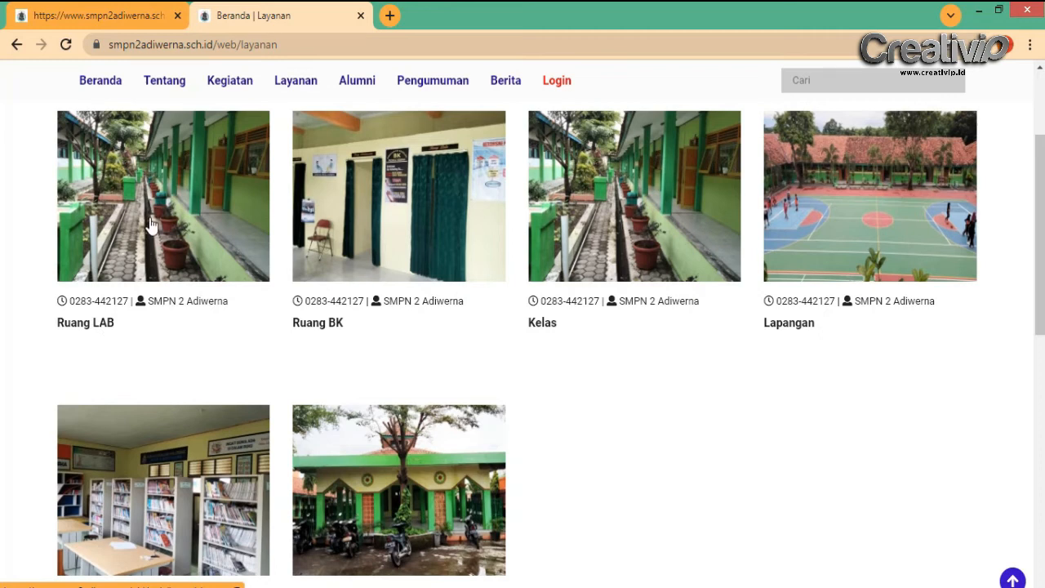
scroll(150, 225, "up", 1)
Open the admin PTK staff list, then the public Tentang > PTK staff page
left_click(110, 15)
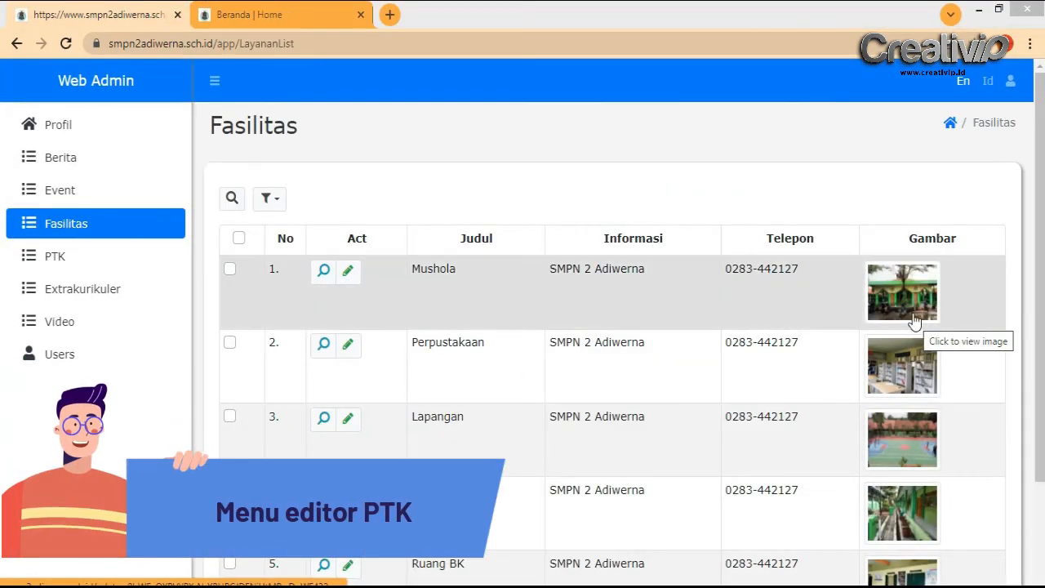
left_click(92, 263)
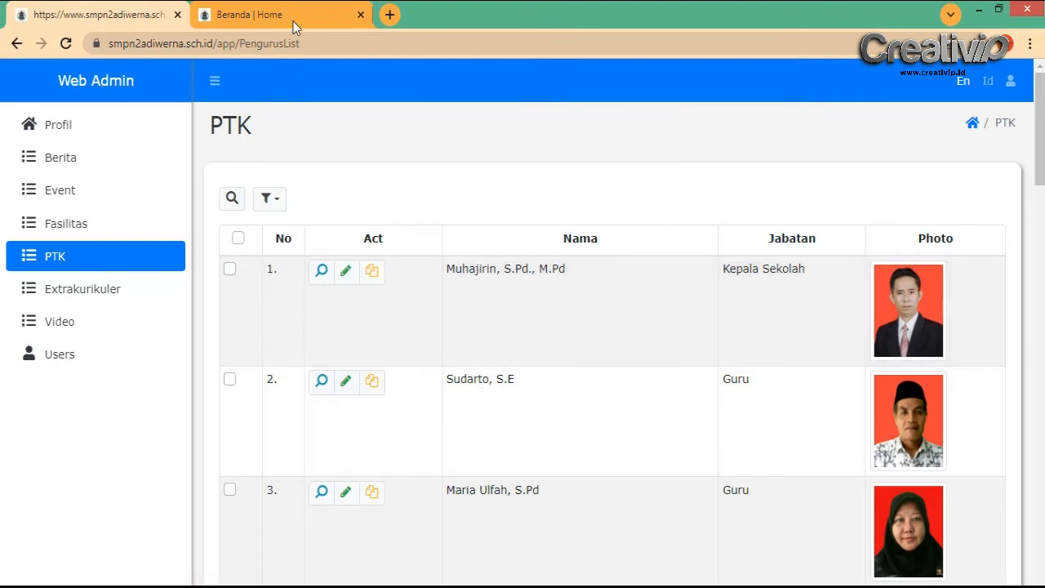
left_click(292, 20)
mouse_move(171, 204)
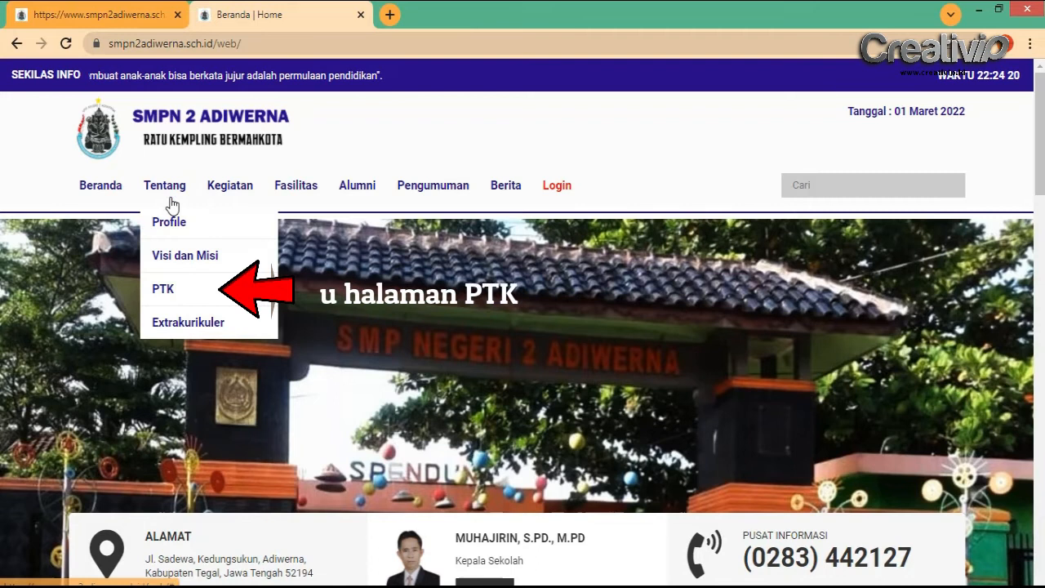
left_click(169, 296)
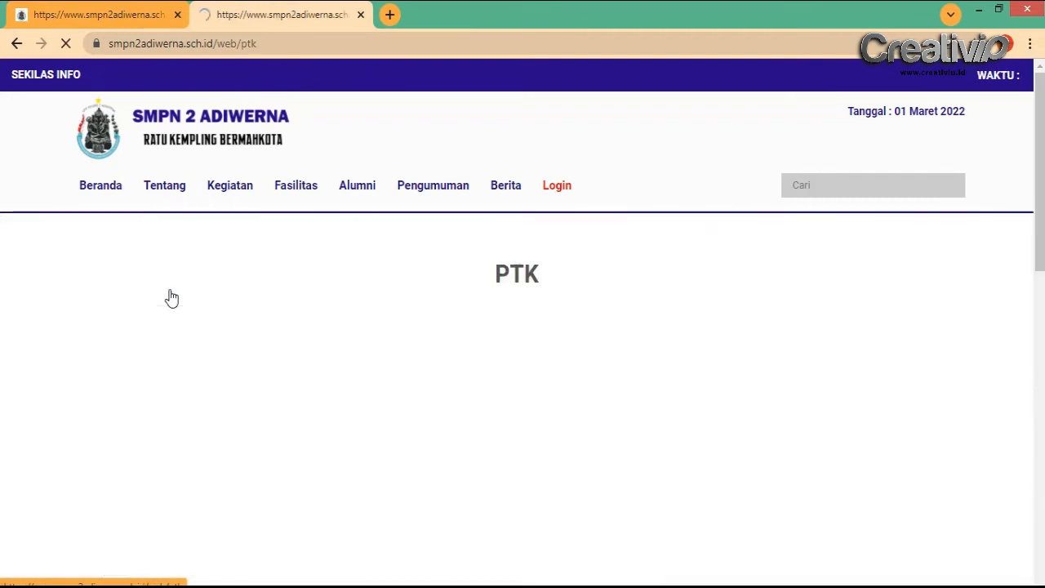
Browse the public PTK staff photos, then return to the admin PTK list
scroll(445, 310, "down", 7)
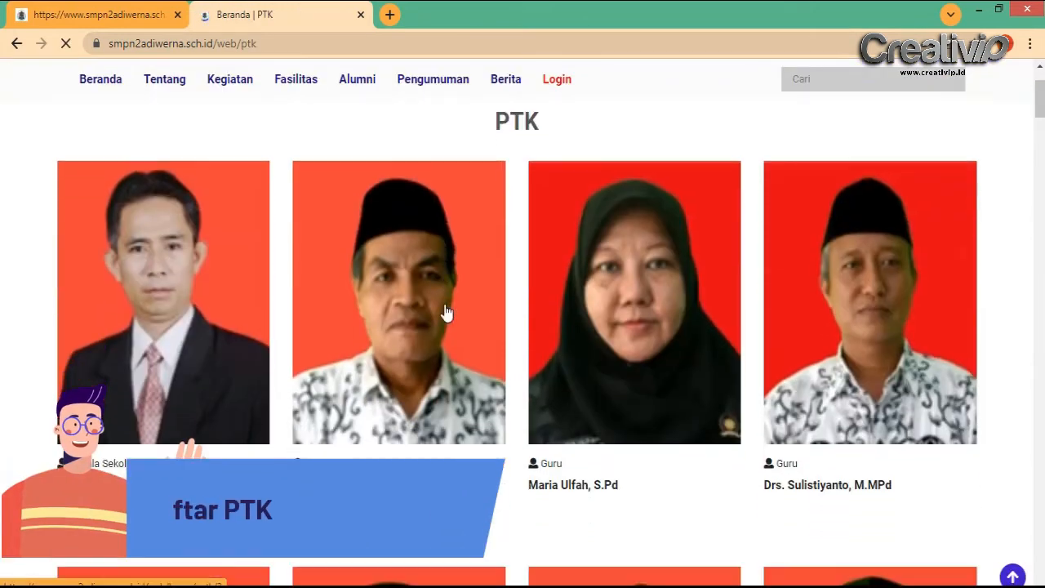
scroll(445, 310, "down", 8)
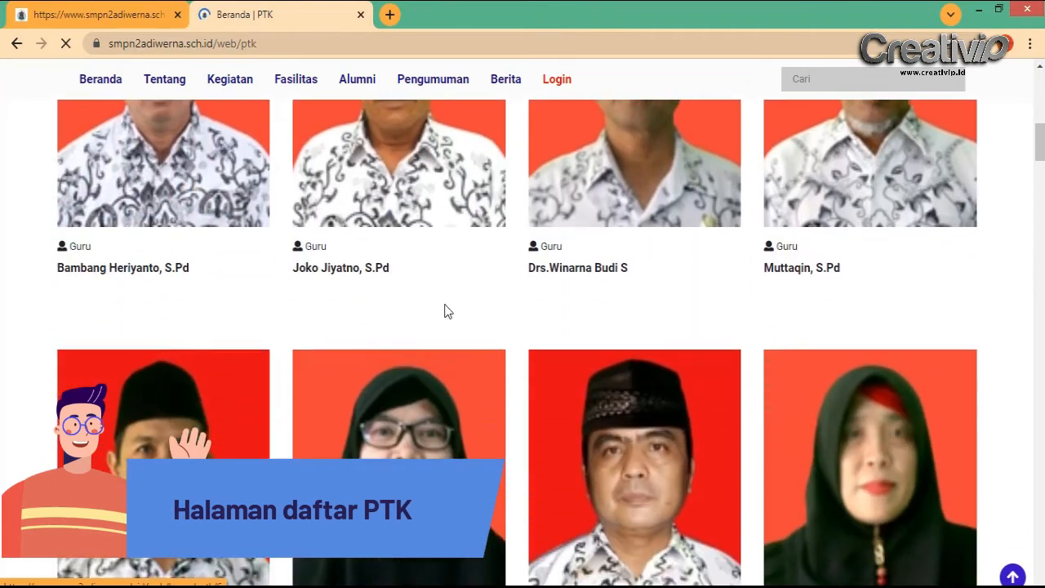
scroll(445, 310, "down", 6)
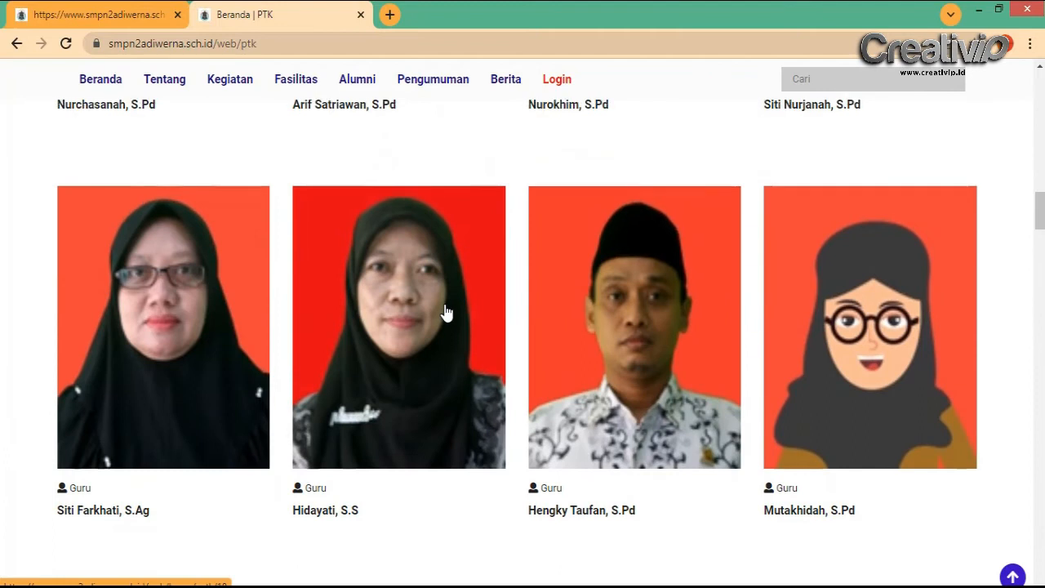
scroll(445, 312, "up", 17)
scroll(445, 312, "up", 3)
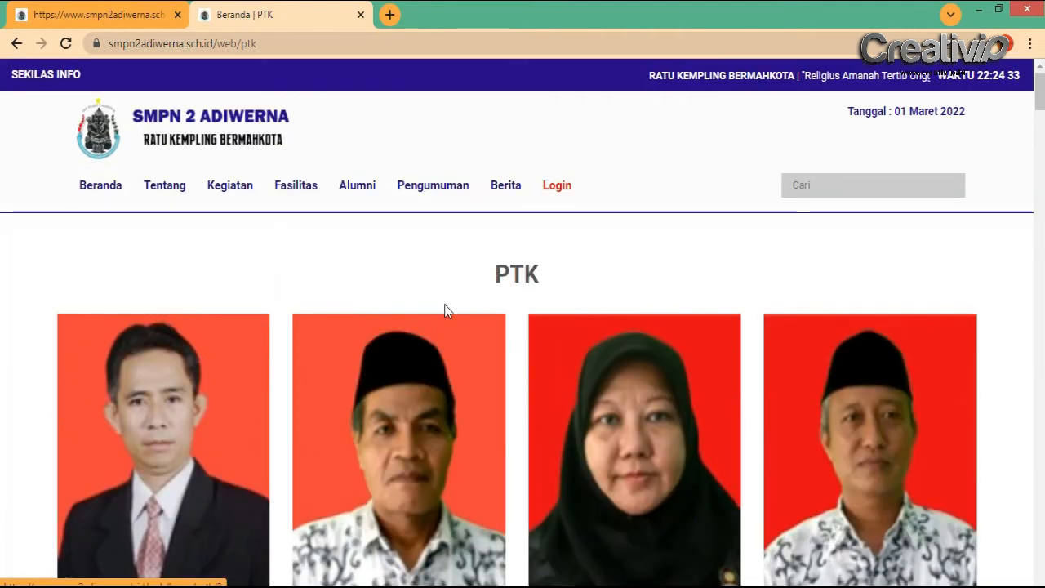
left_click(122, 11)
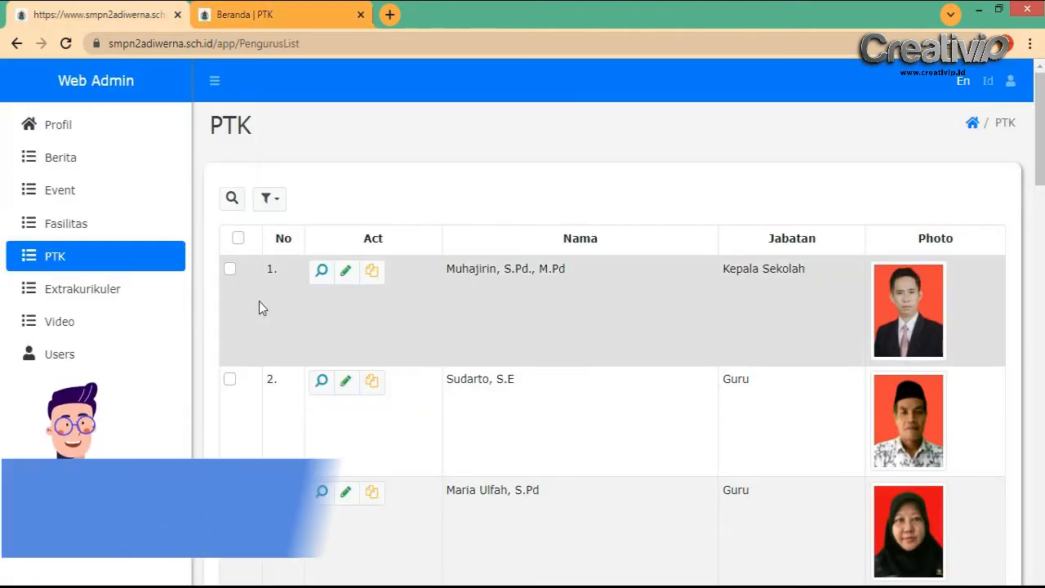
scroll(396, 338, "down", 1)
scroll(395, 343, "down", 16)
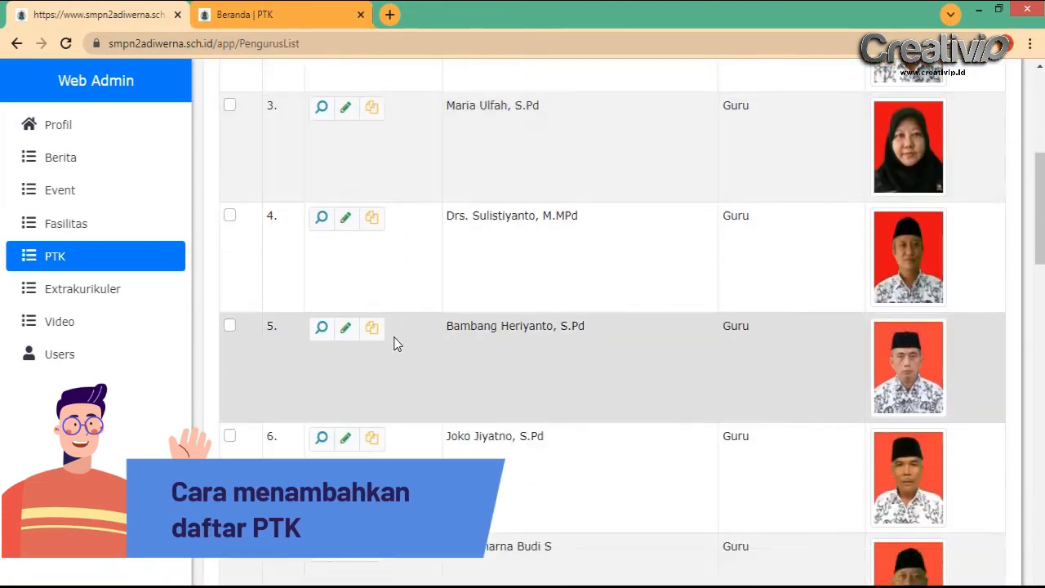
scroll(396, 343, "down", 8)
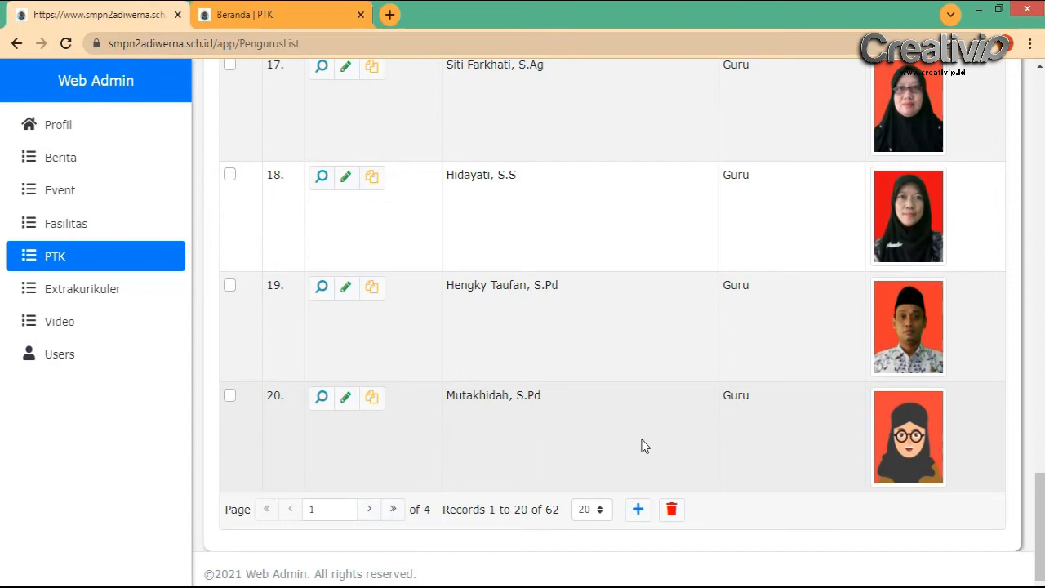
left_click(638, 511)
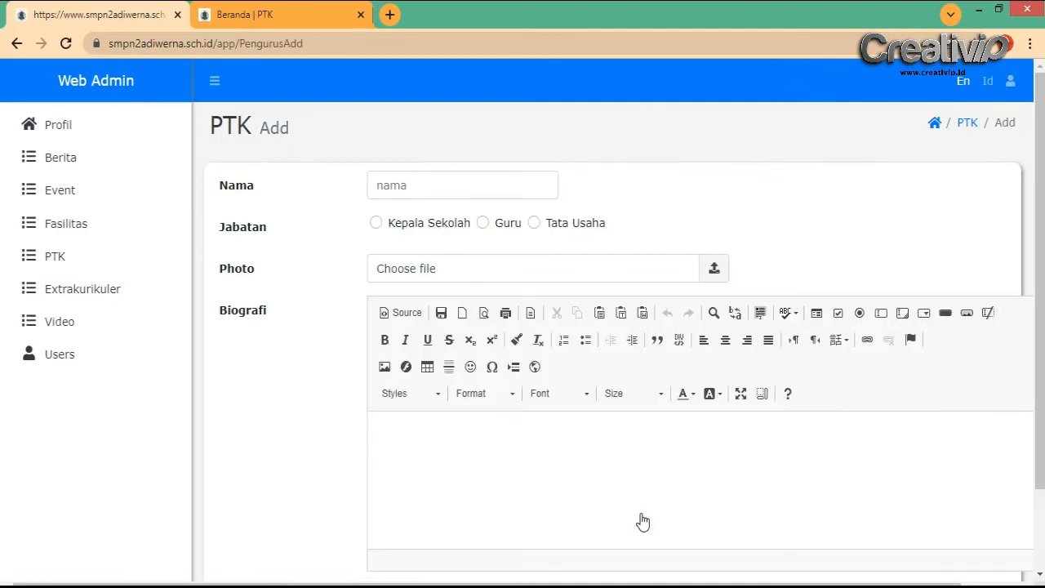
left_click(425, 180)
left_click(591, 184)
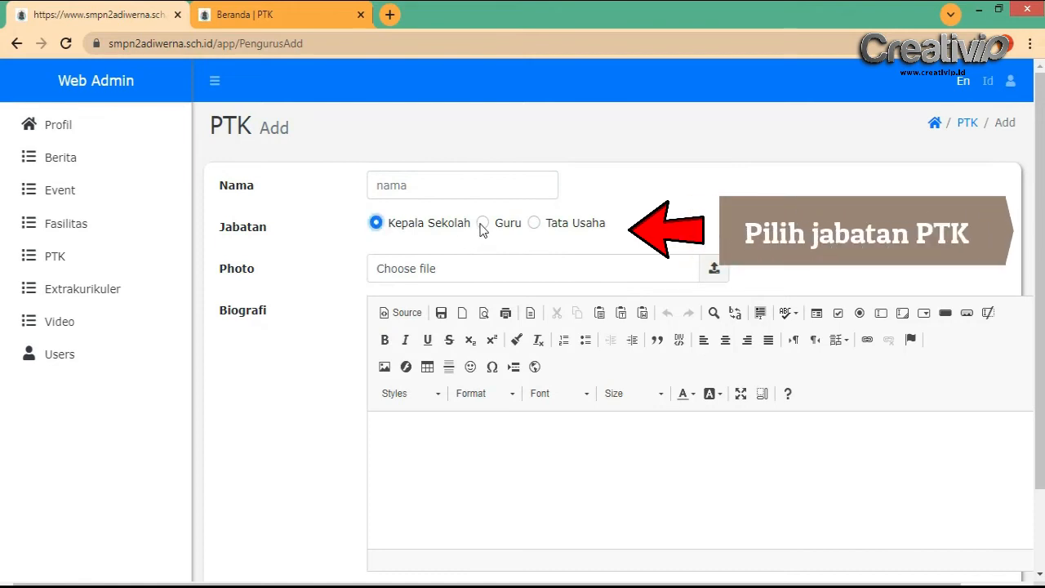
left_click(524, 269)
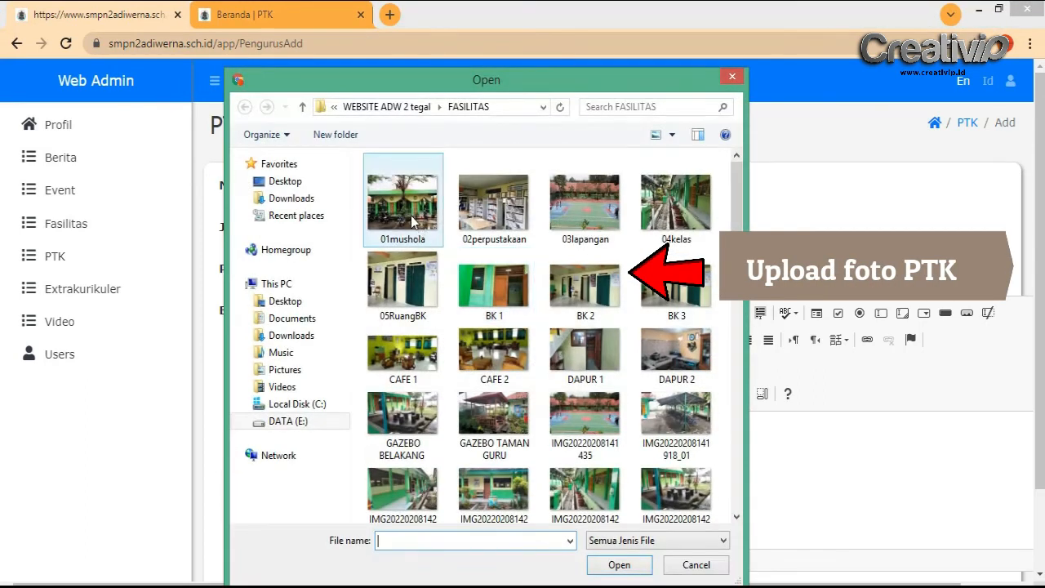
left_click(699, 570)
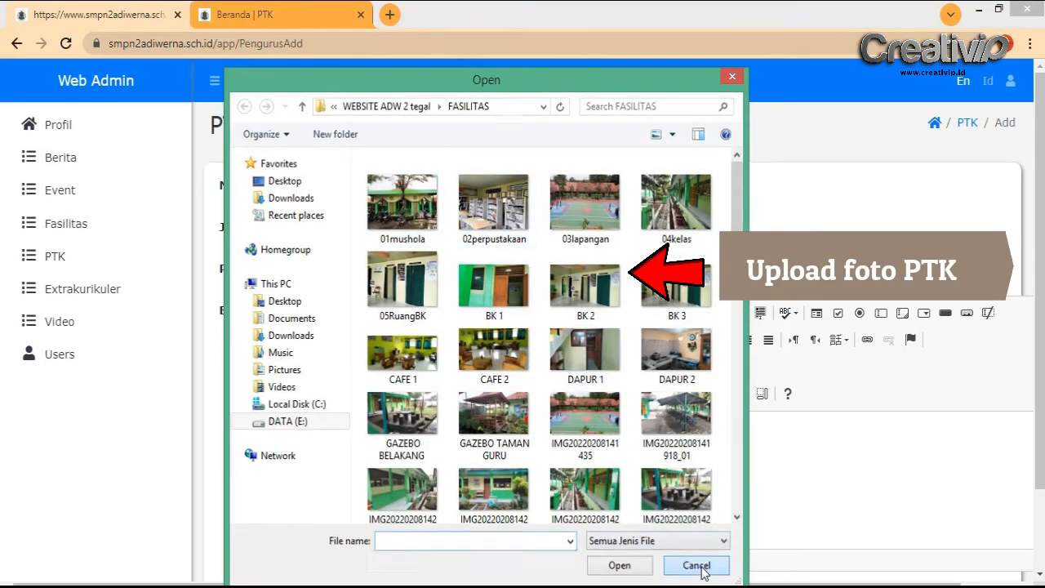
left_click(432, 431)
scroll(541, 403, "down", 2)
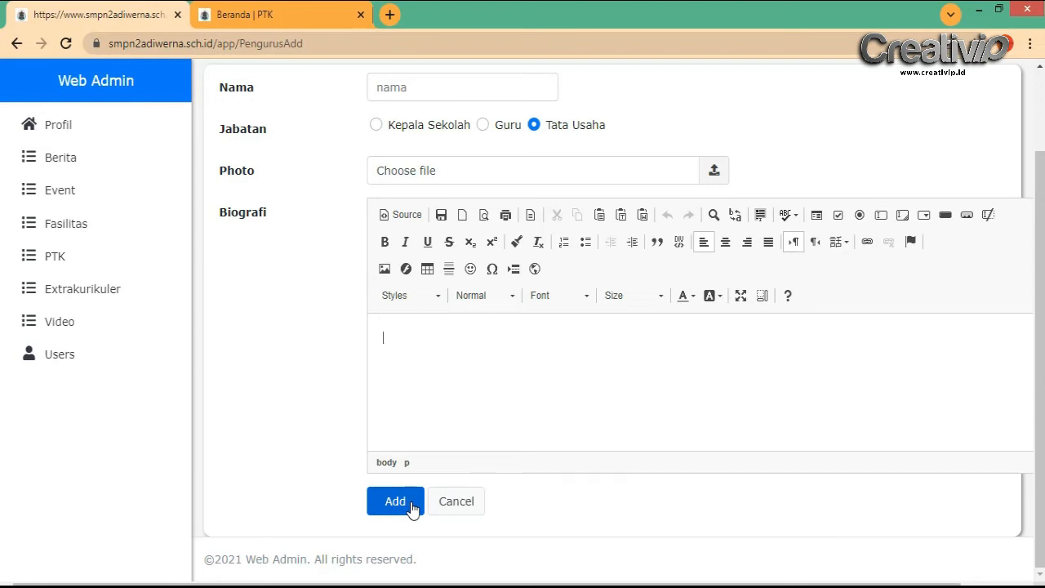
left_click(395, 501)
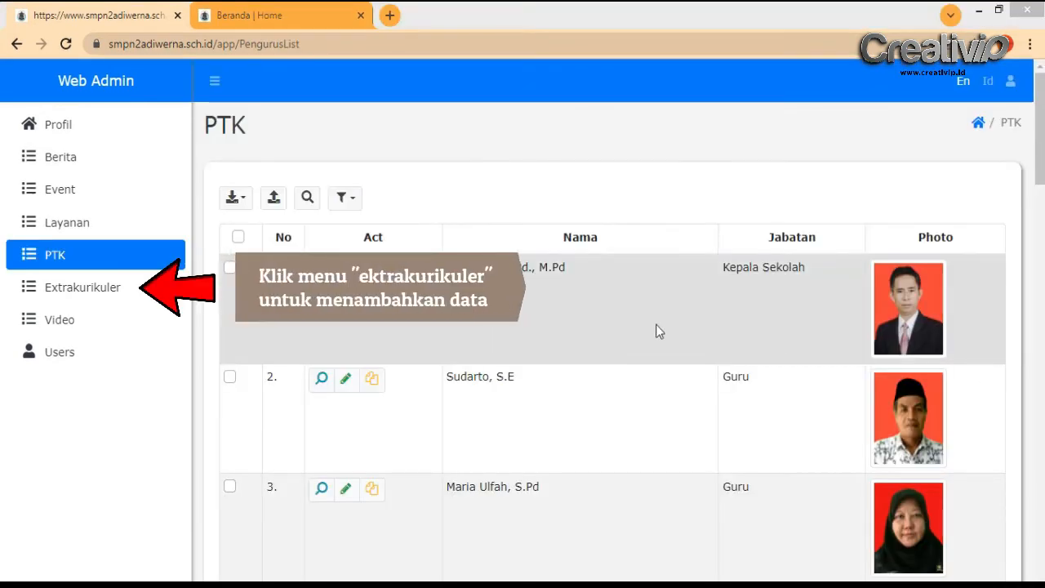
Start a new Extrakurikuler entry 'Tulisa Nama Kegiatan Ekstrakurikuler' with Isi 'Informasi Kegiatan'
left_click(106, 299)
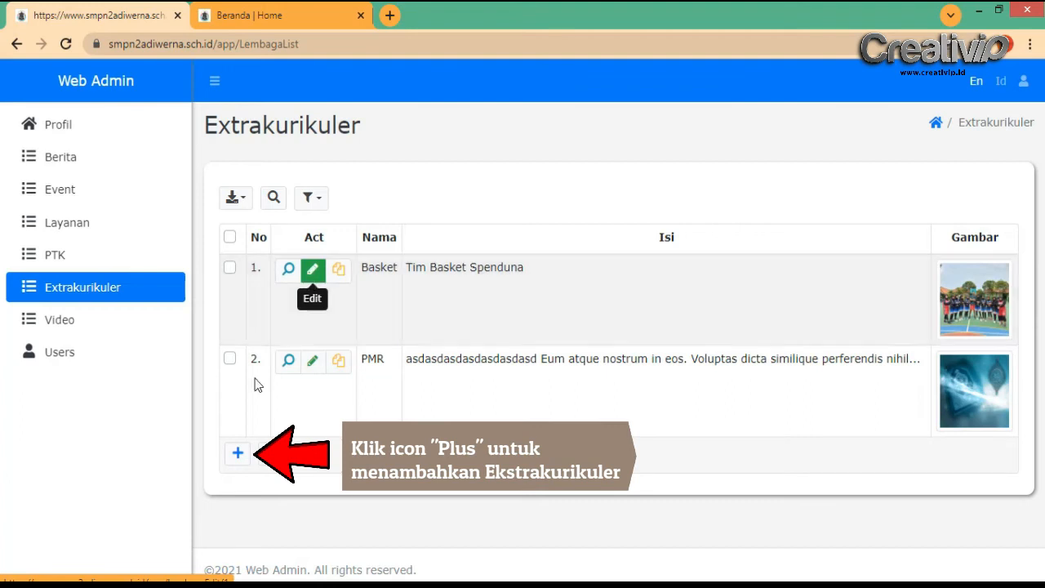
left_click(237, 454)
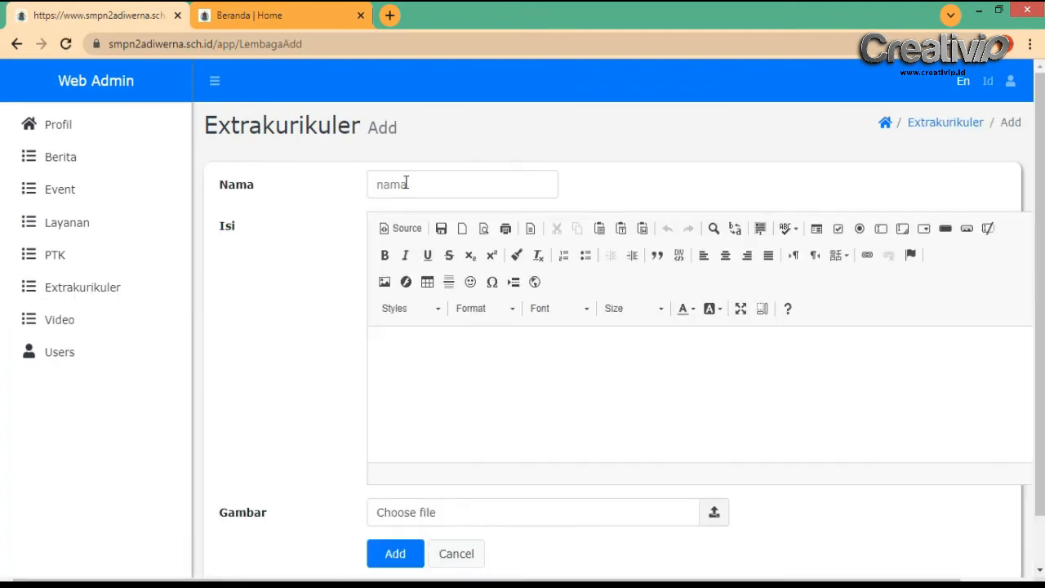
left_click(406, 184)
type("T")
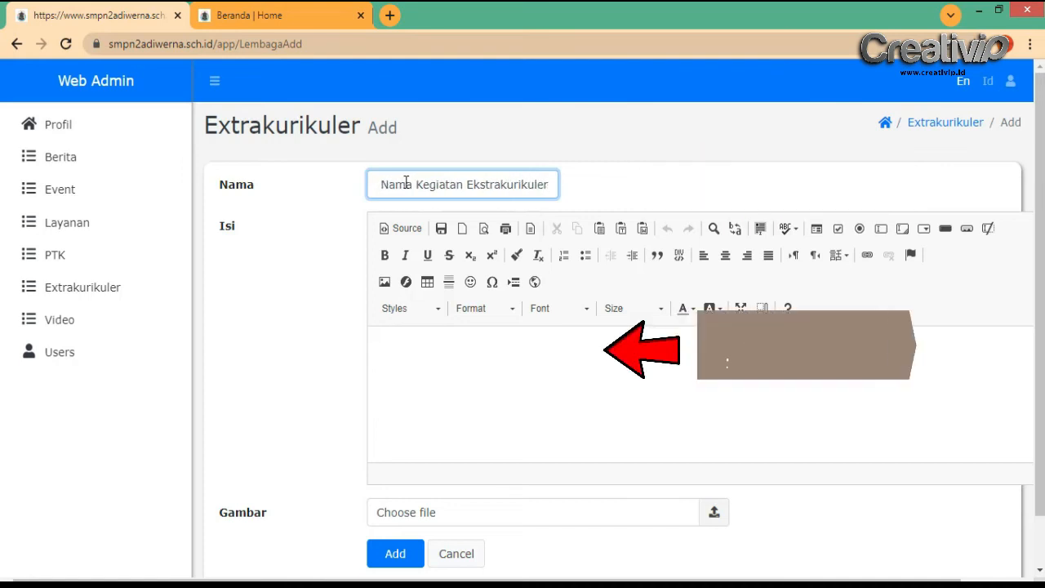
left_click(489, 379)
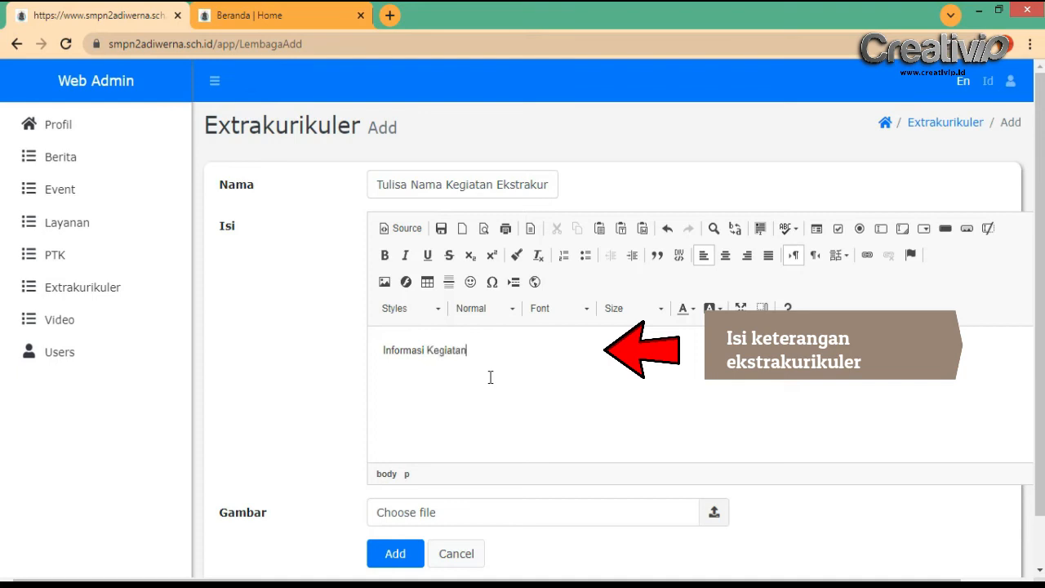
scroll(490, 378, "down", 1)
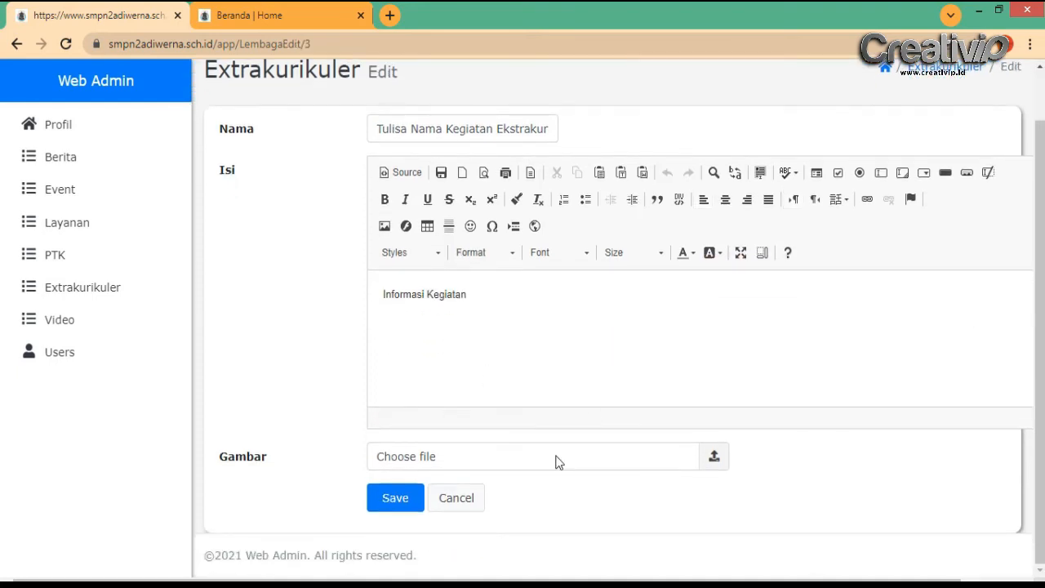
Attach beritaex.jpg as the activity image, save the entry, and view the public homepage
left_click(558, 459)
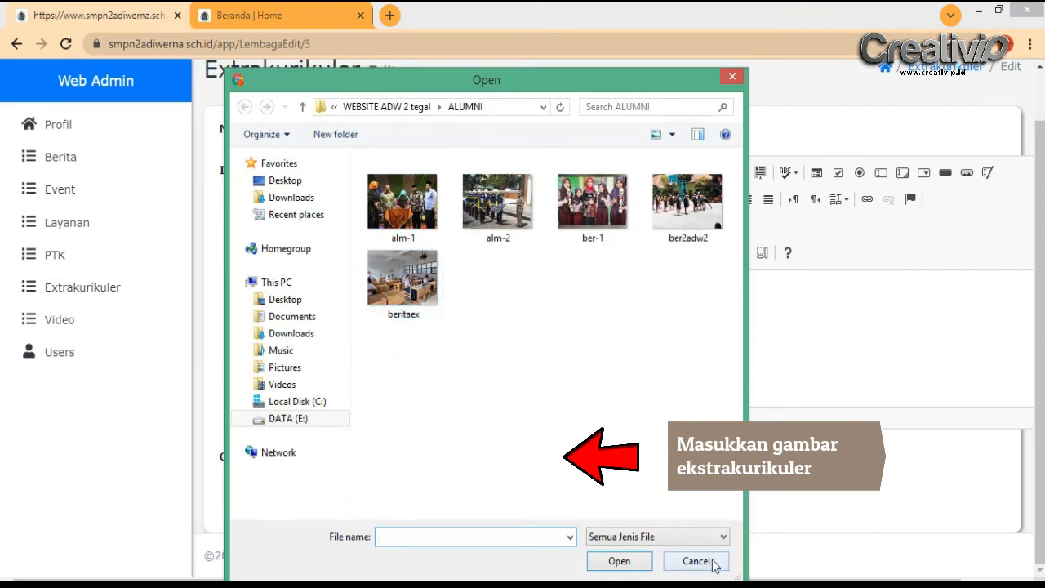
left_click(405, 281)
left_click(619, 561)
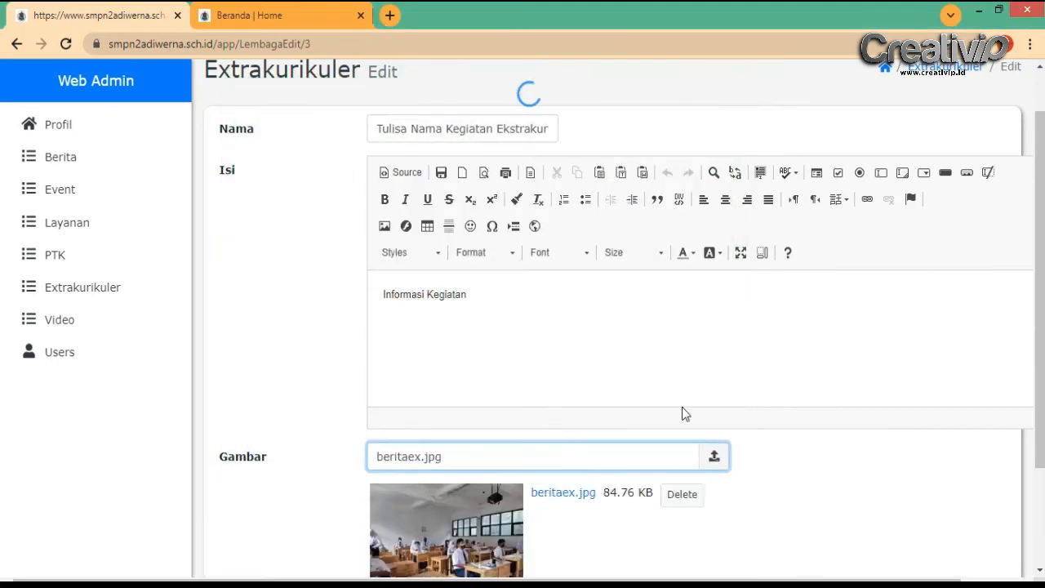
scroll(681, 406, "down", 2)
left_click(394, 497)
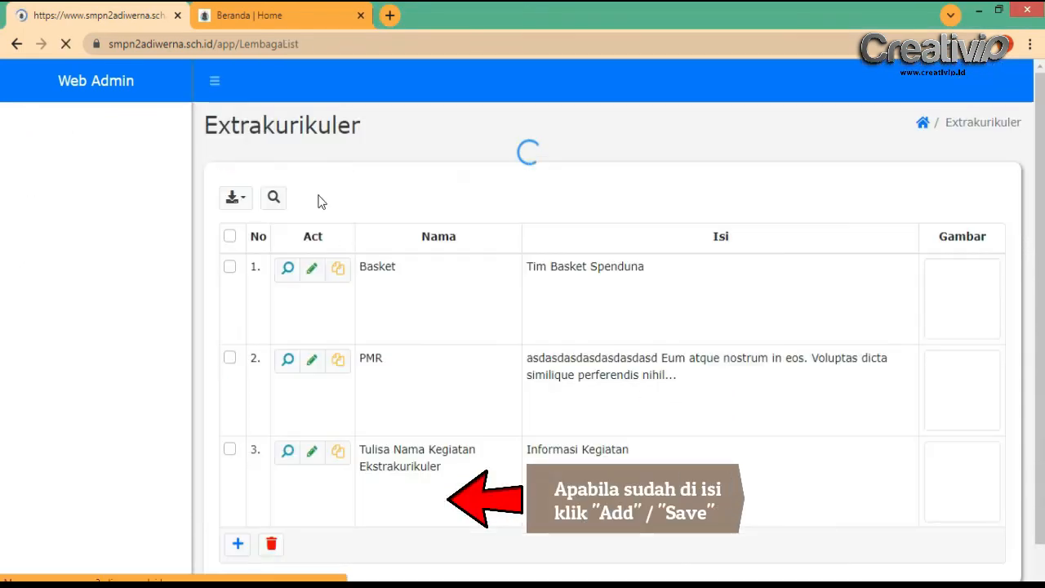
scroll(599, 408, "down", 1)
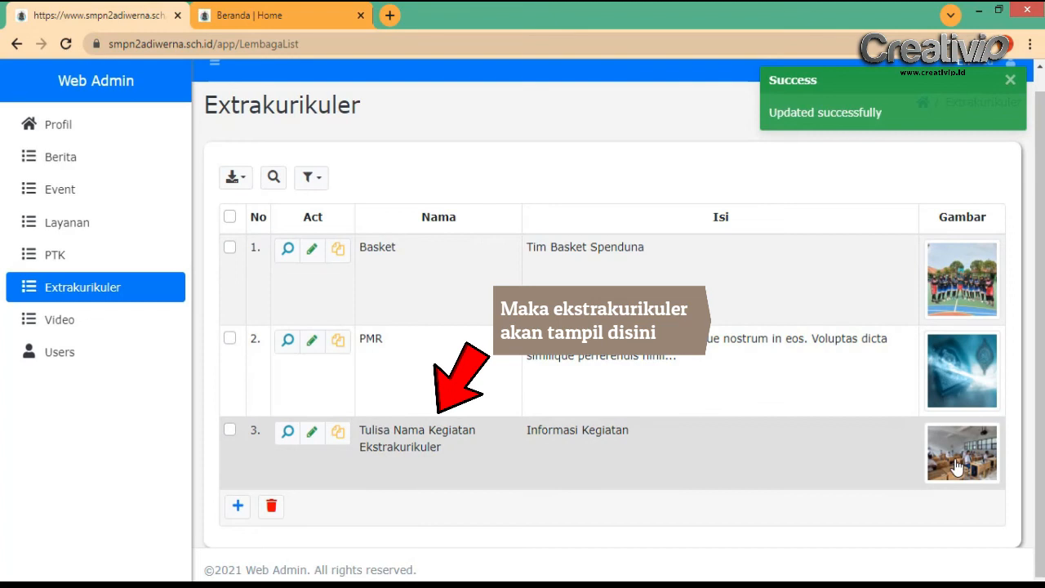
left_click(256, 10)
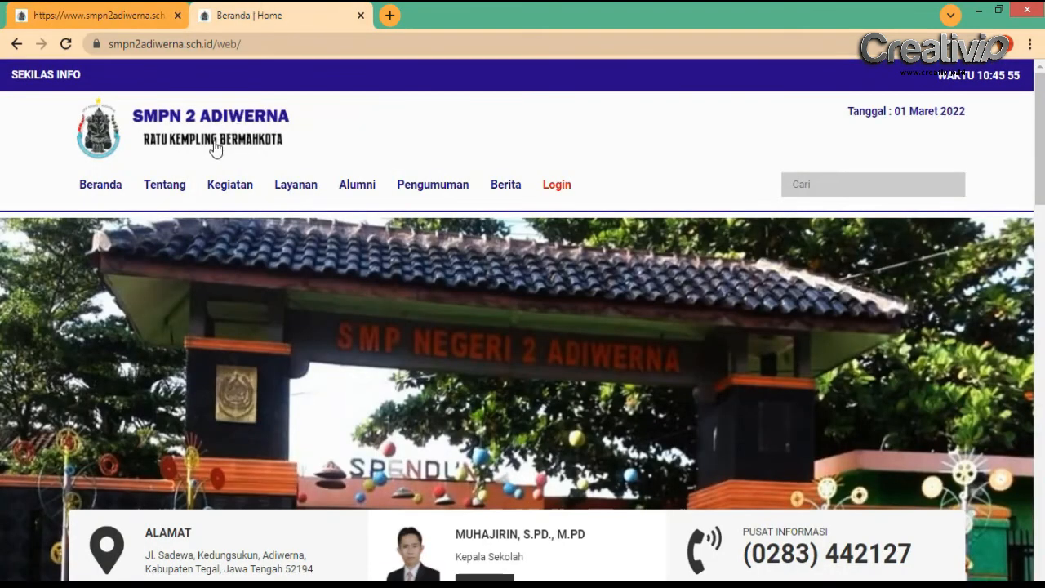
Confirm 'Tulisa Nama Kegiatan Ekstrakurikuler' with its photo appears on the public Extrakurikuler page
mouse_move(167, 190)
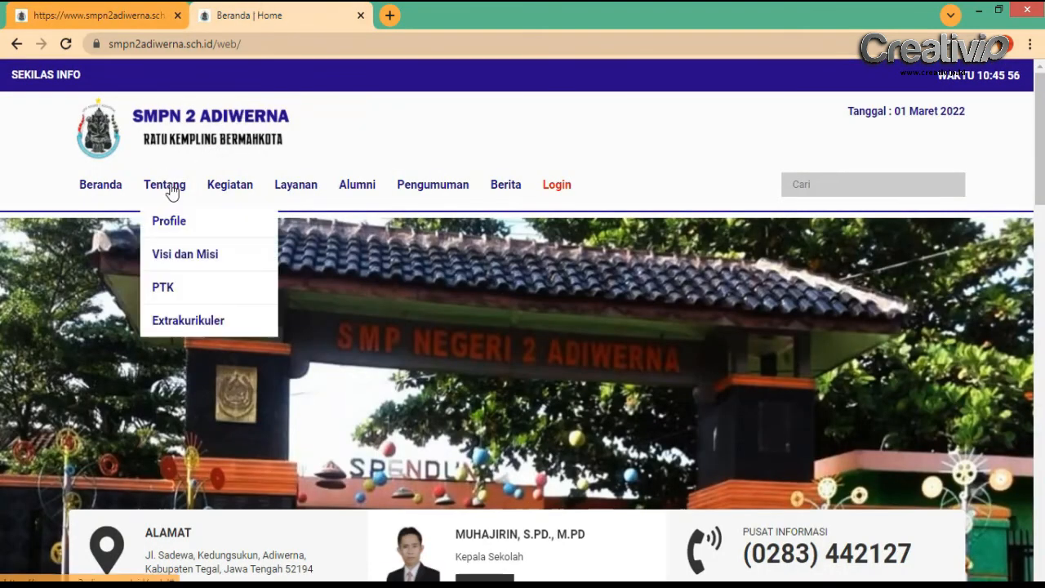
left_click(196, 323)
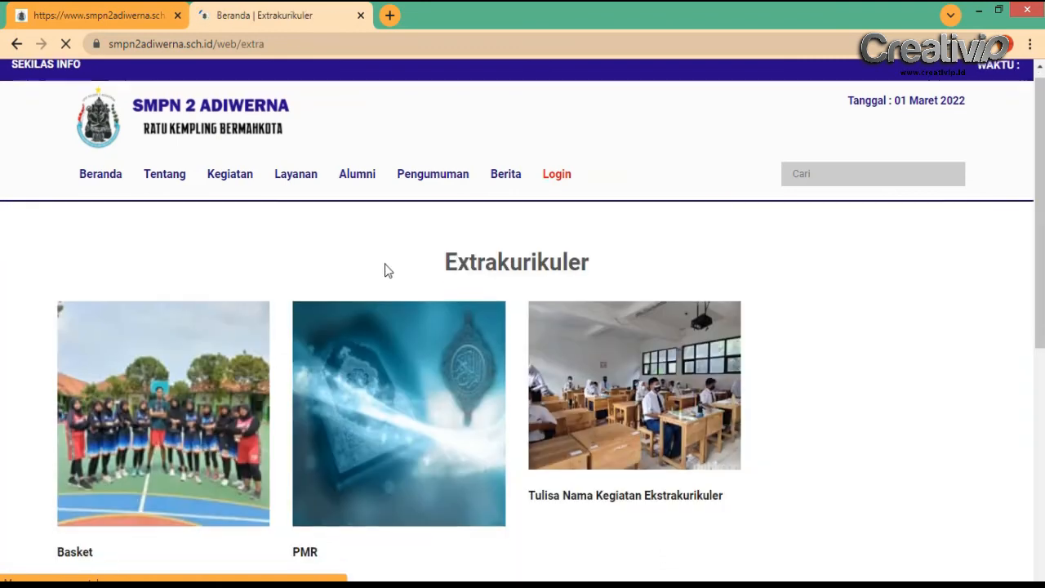
scroll(386, 272, "down", 3)
scroll(660, 278, "up", 1)
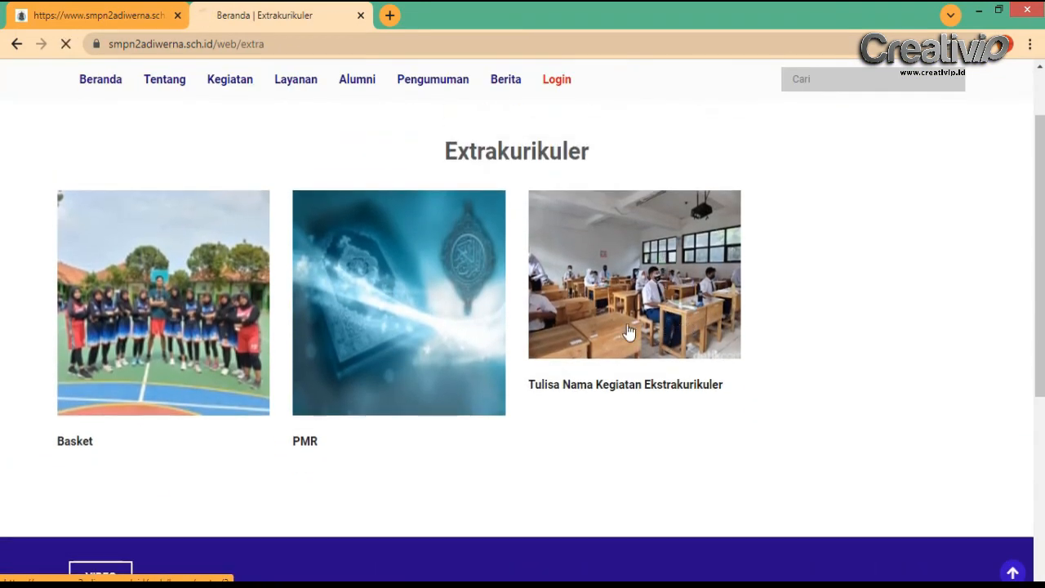
scroll(338, 400, "down", 2)
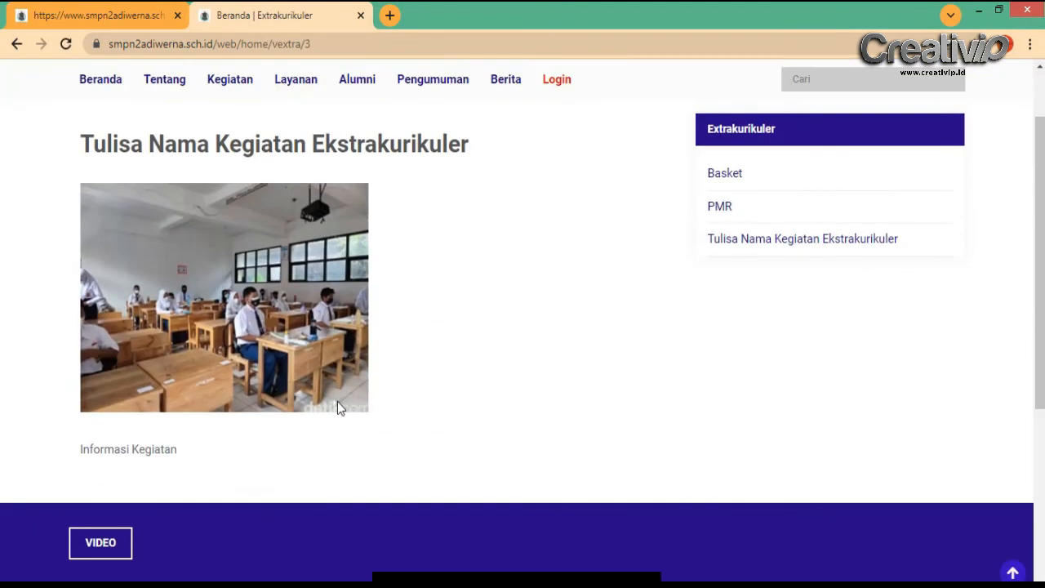
scroll(337, 401, "up", 2)
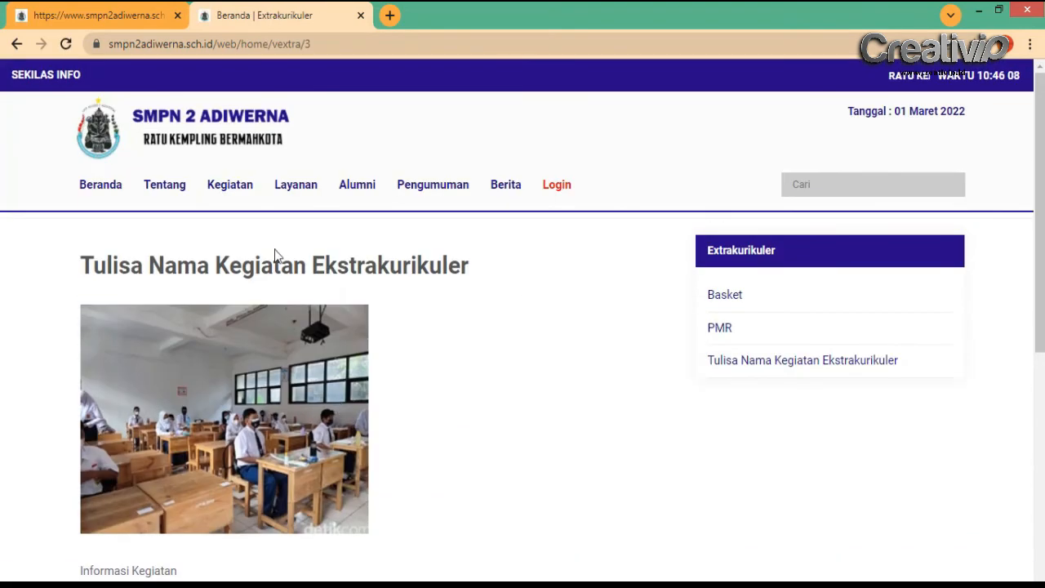
left_click(109, 195)
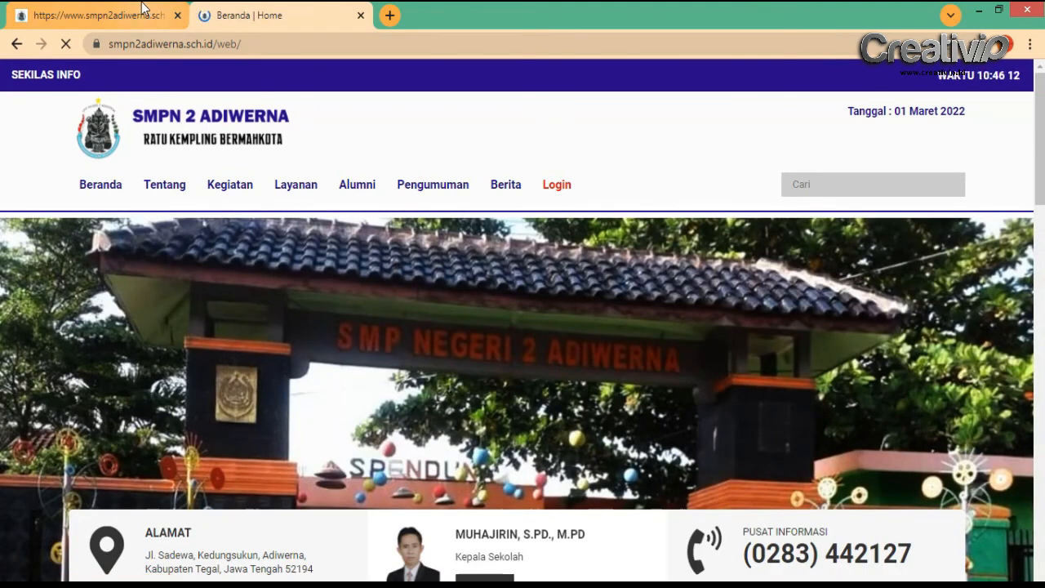
left_click(143, 15)
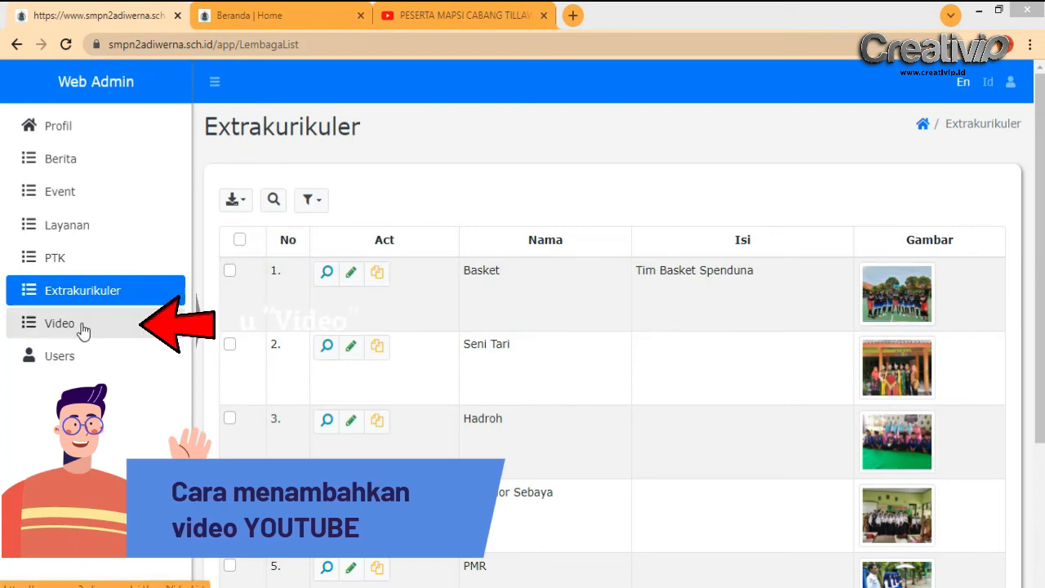
Open a blank Video Add form and bring up the 'PESERTA MAPSI CABANG TILLAWAH PUTRA' YouTube video
left_click(83, 329)
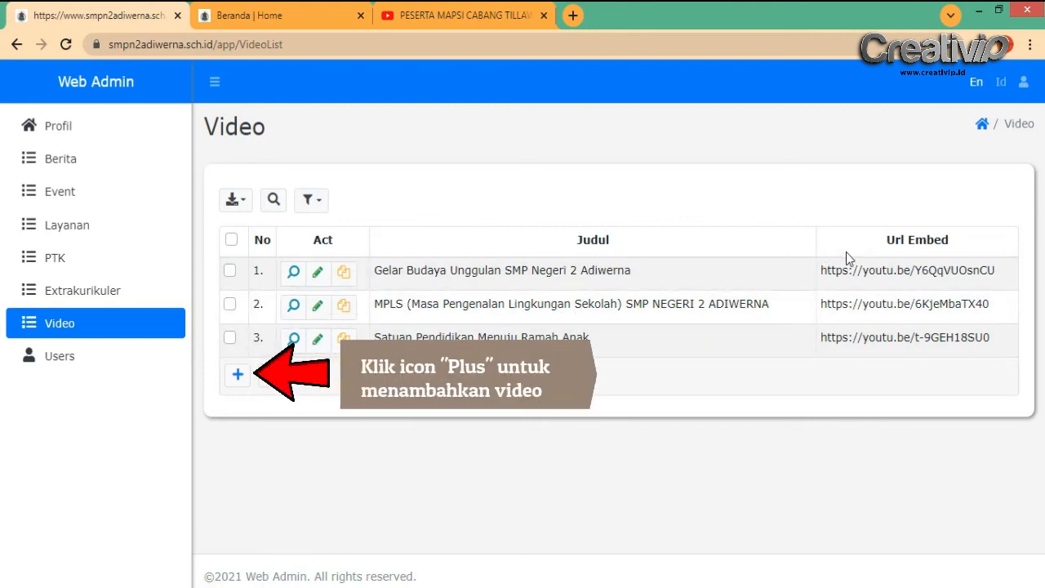
left_click(238, 377)
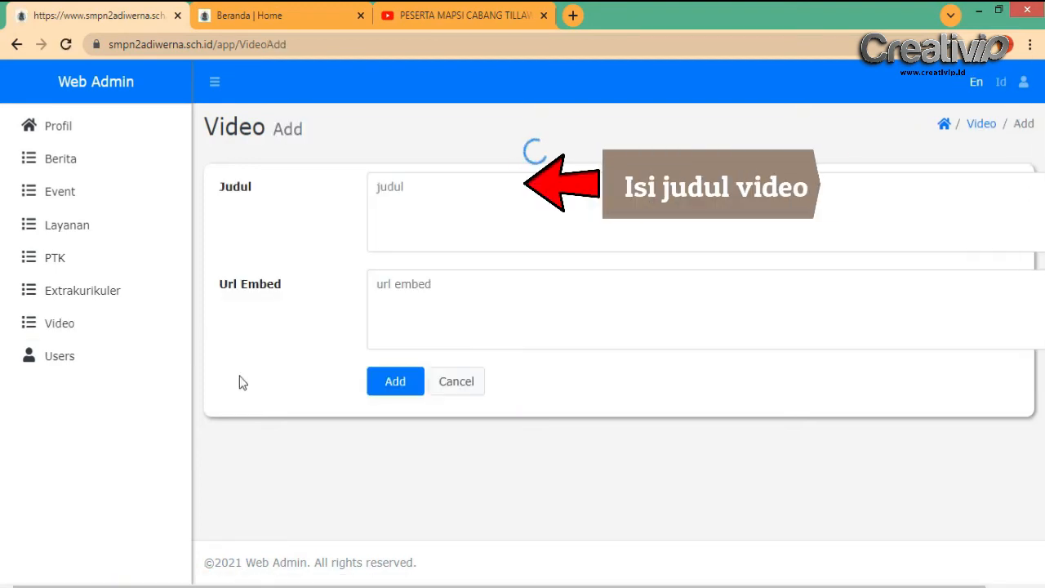
left_click(424, 190)
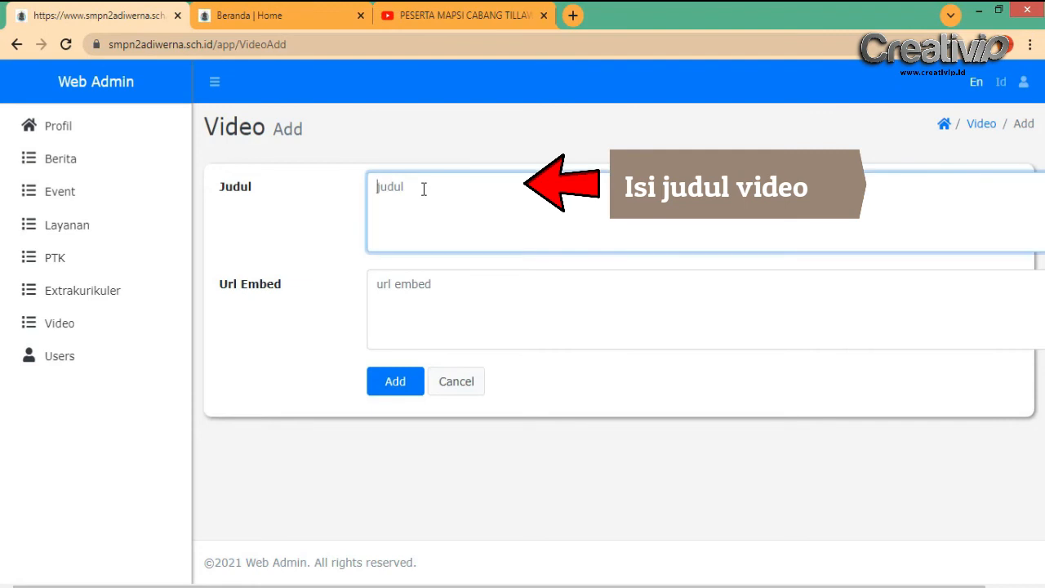
left_click(461, 14)
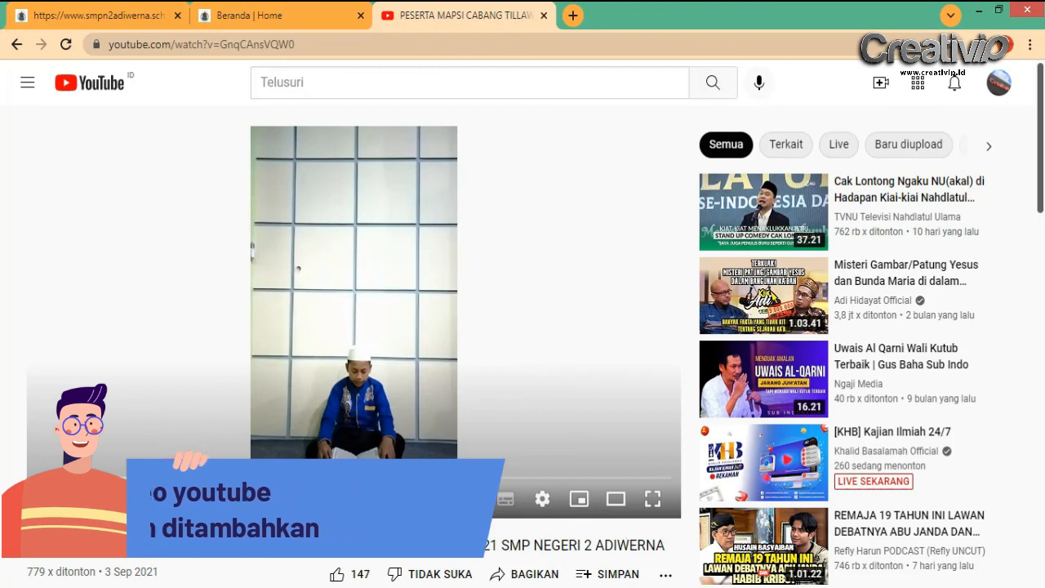
Copy the YouTube video's full title into the Judul field
left_click_drag(27, 544, 660, 546)
right_click(664, 545)
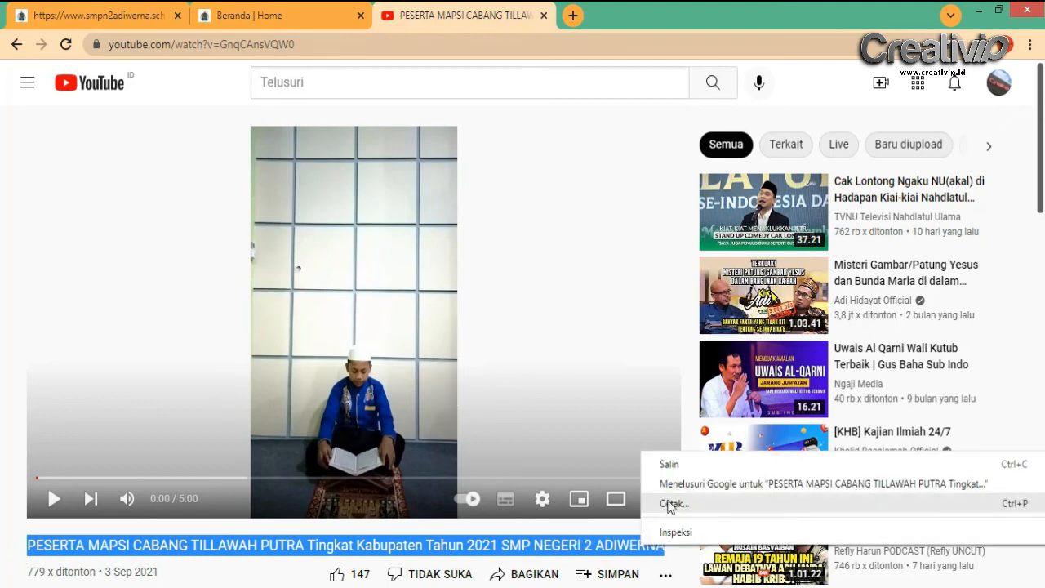
left_click(672, 465)
left_click(129, 17)
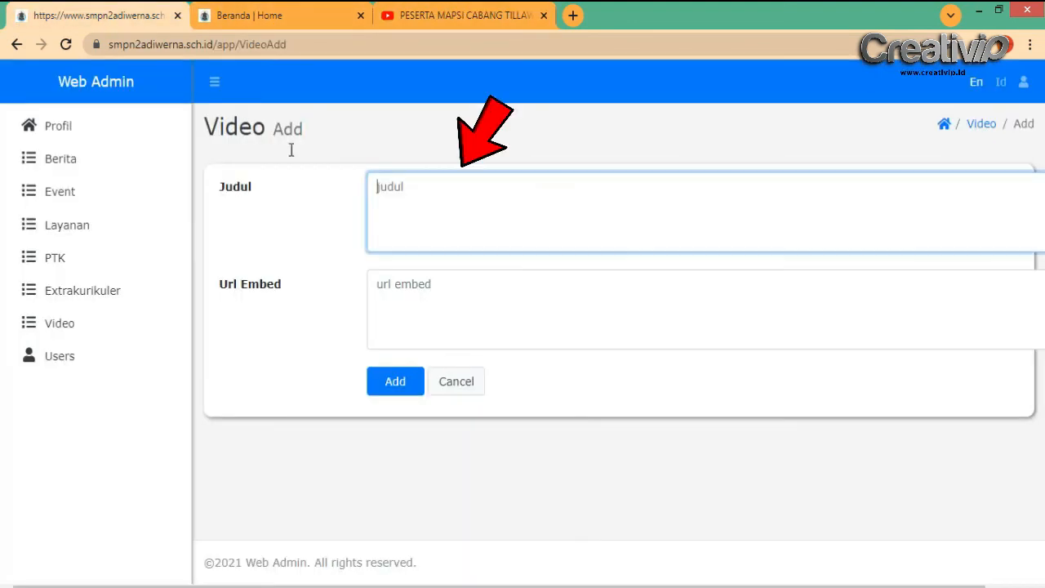
key("ctrl+v")
left_click(425, 291)
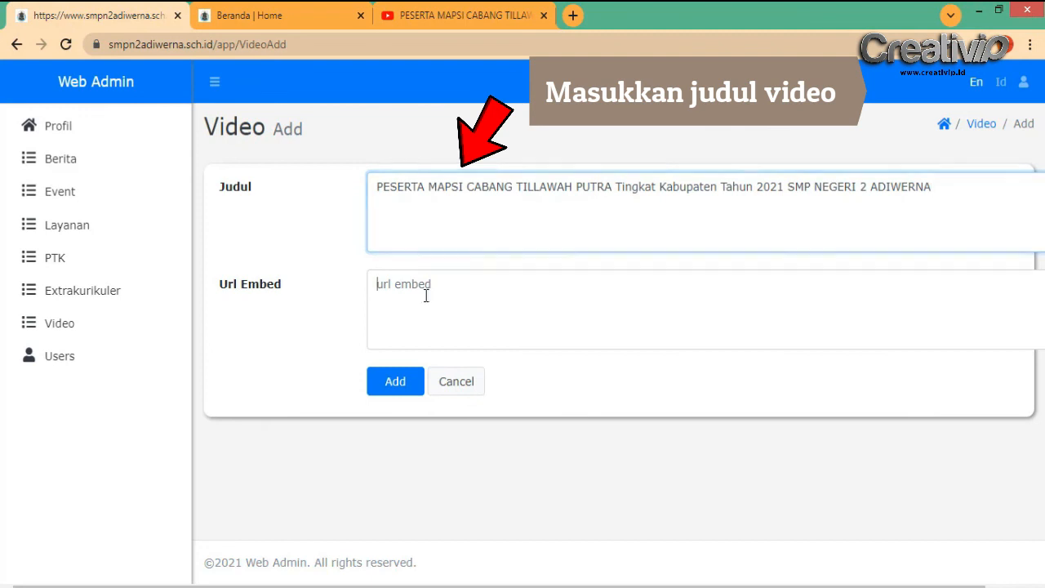
left_click(463, 6)
scroll(565, 451, "down", 2)
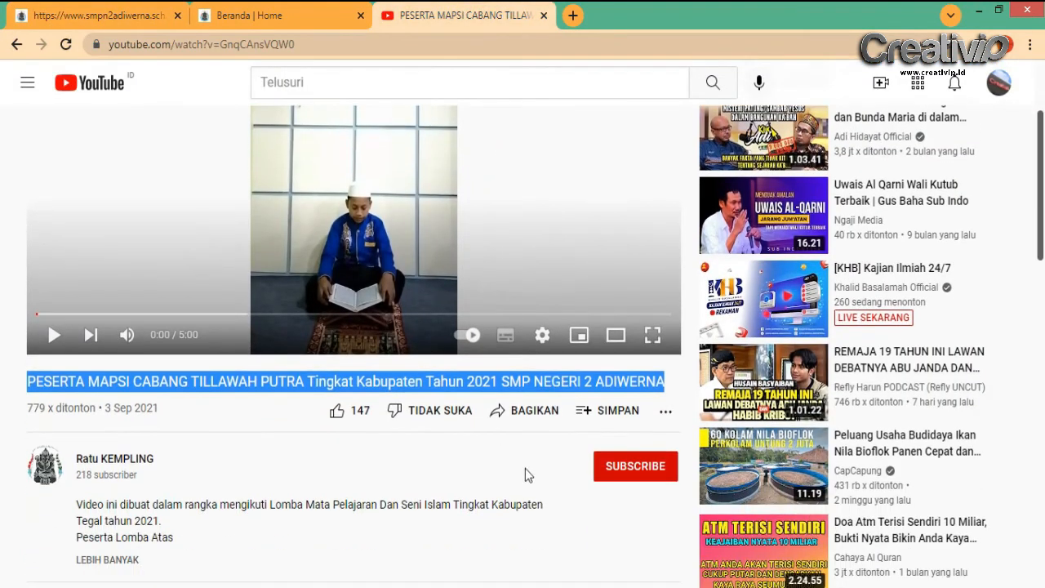
left_click(532, 416)
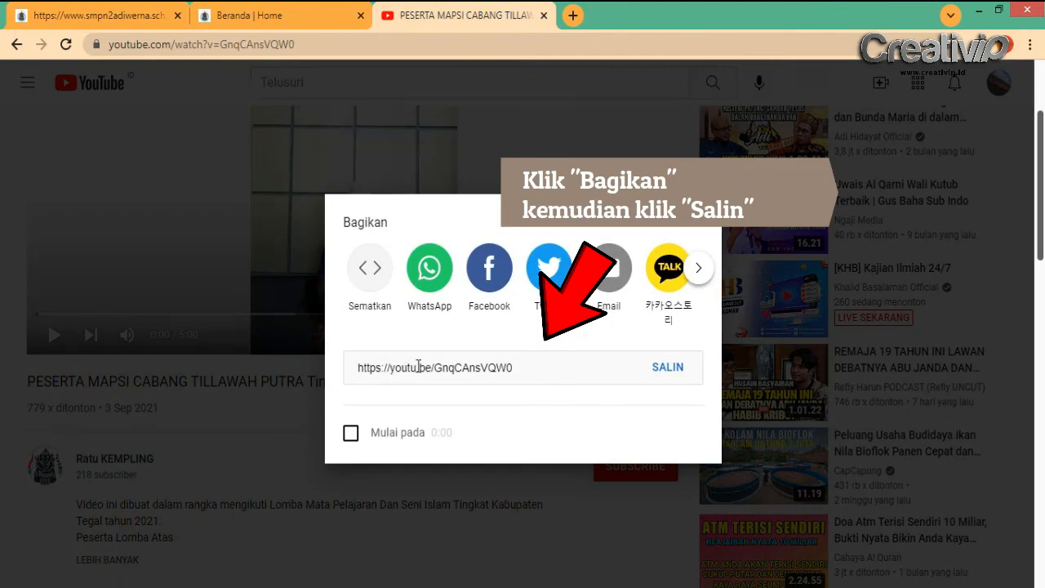
left_click(663, 374)
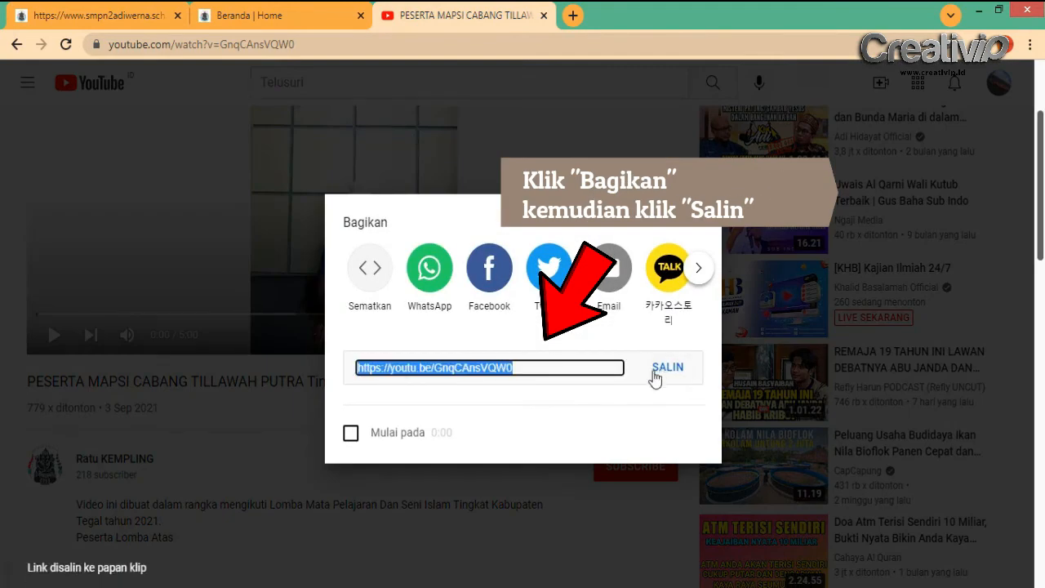
left_click(138, 12)
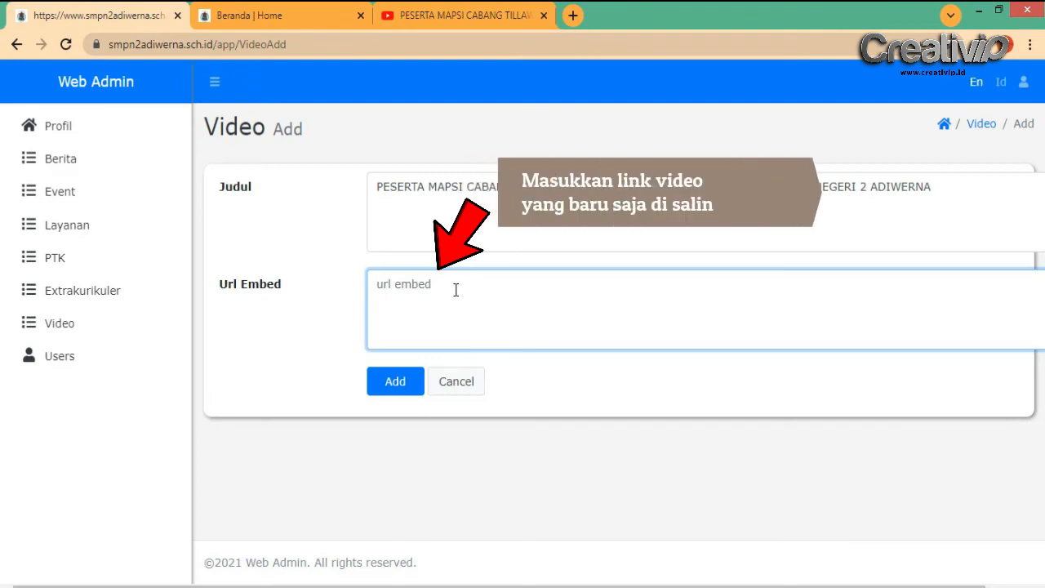
right_click(455, 291)
left_click(503, 391)
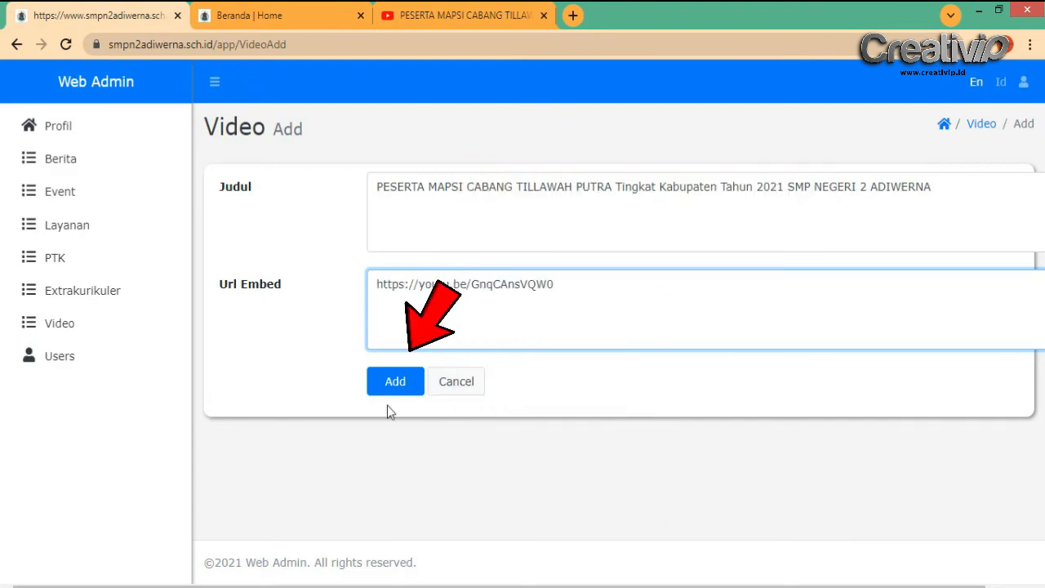
Save the MAPSI Tillawah video and play it from the public homepage's VIDEO section
left_click(394, 384)
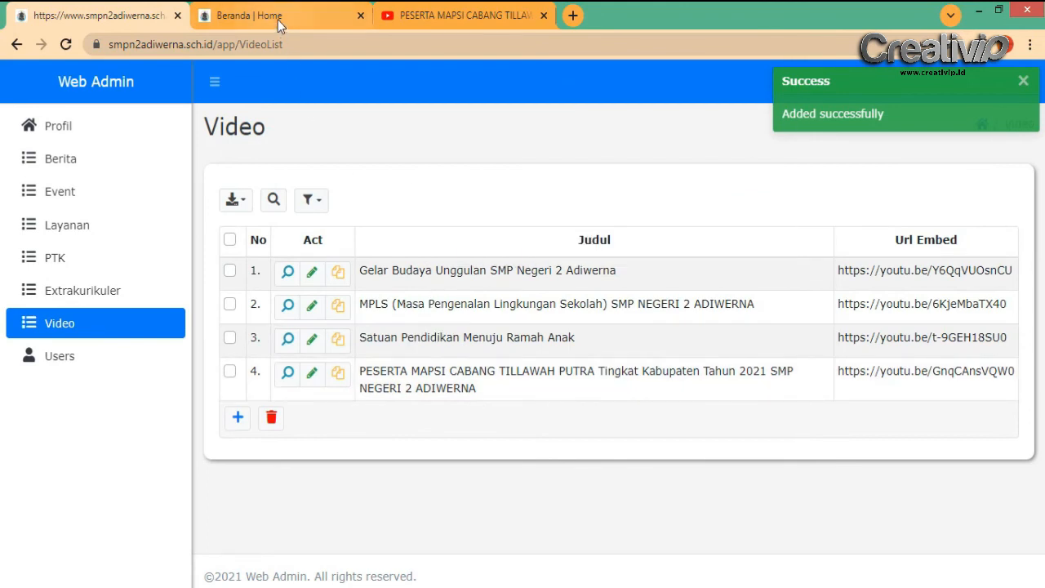
left_click(277, 18)
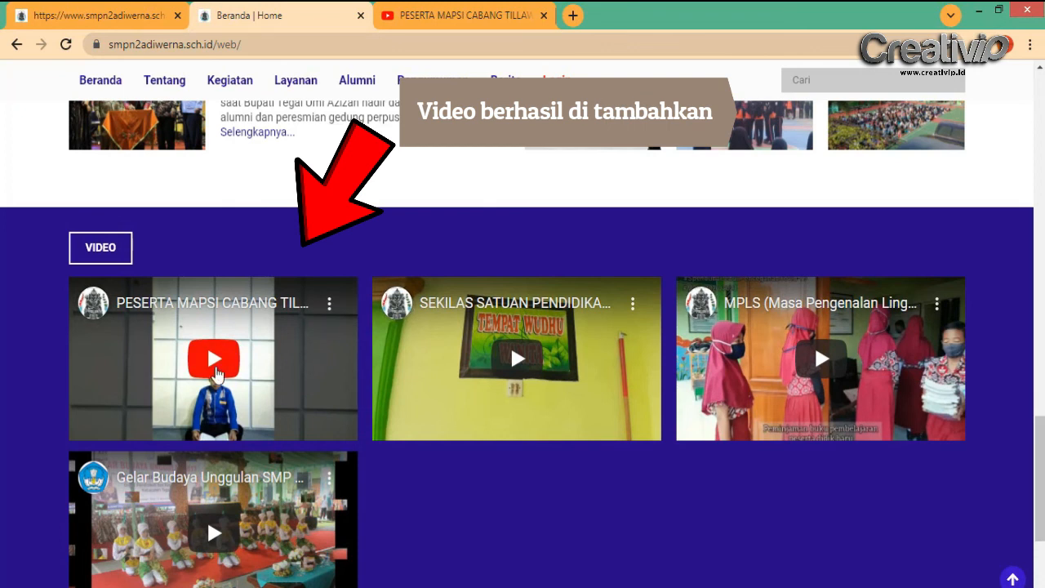
left_click(217, 374)
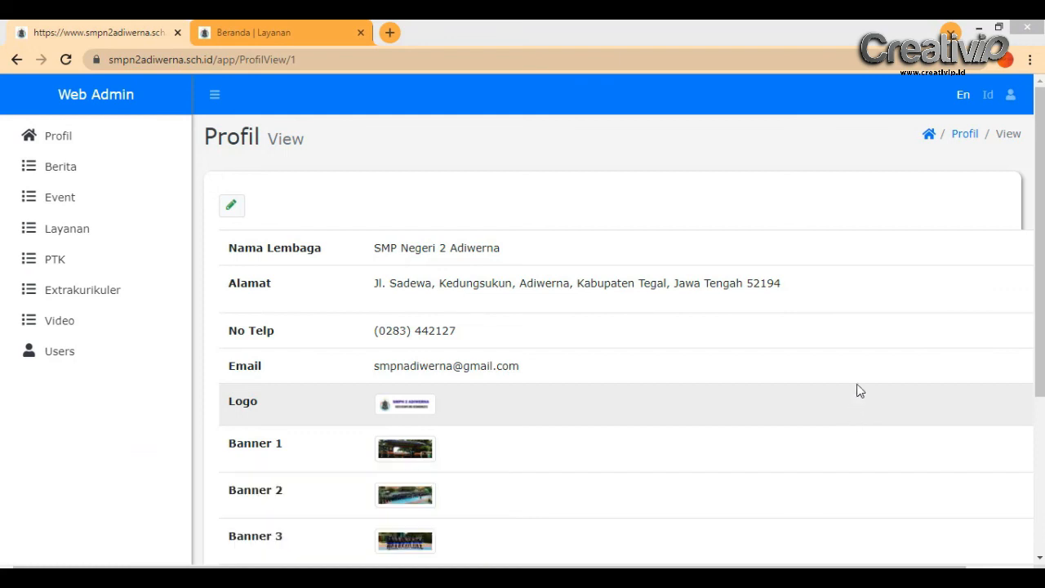
Log out of the admin account from the top-right user menu
left_click(1011, 97)
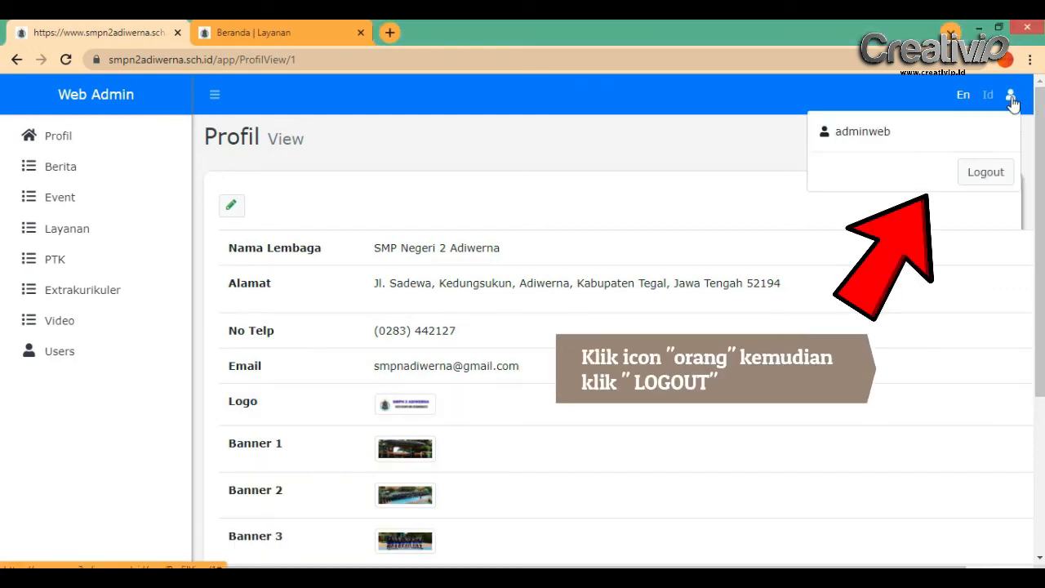
left_click(984, 175)
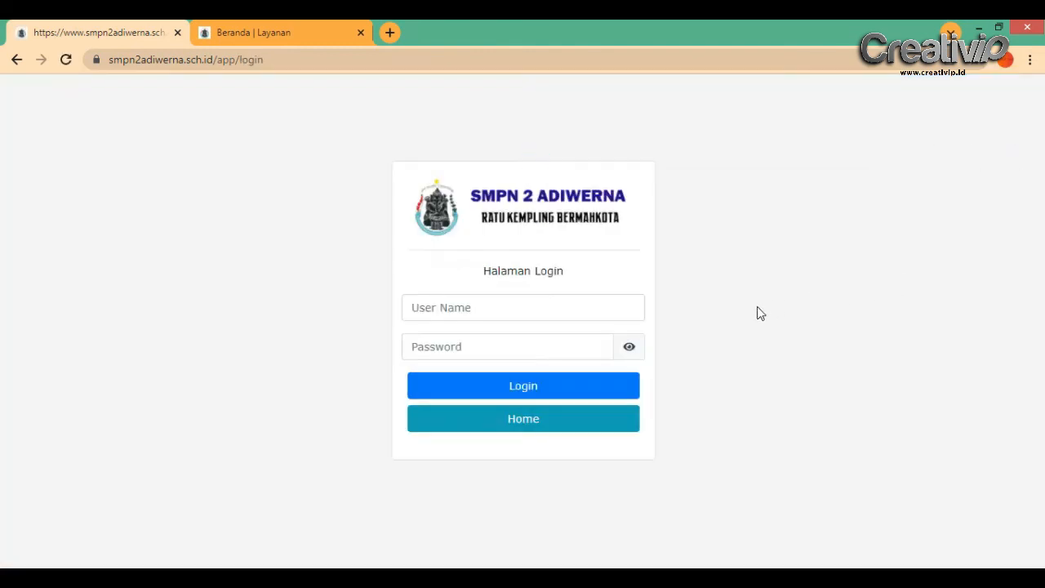